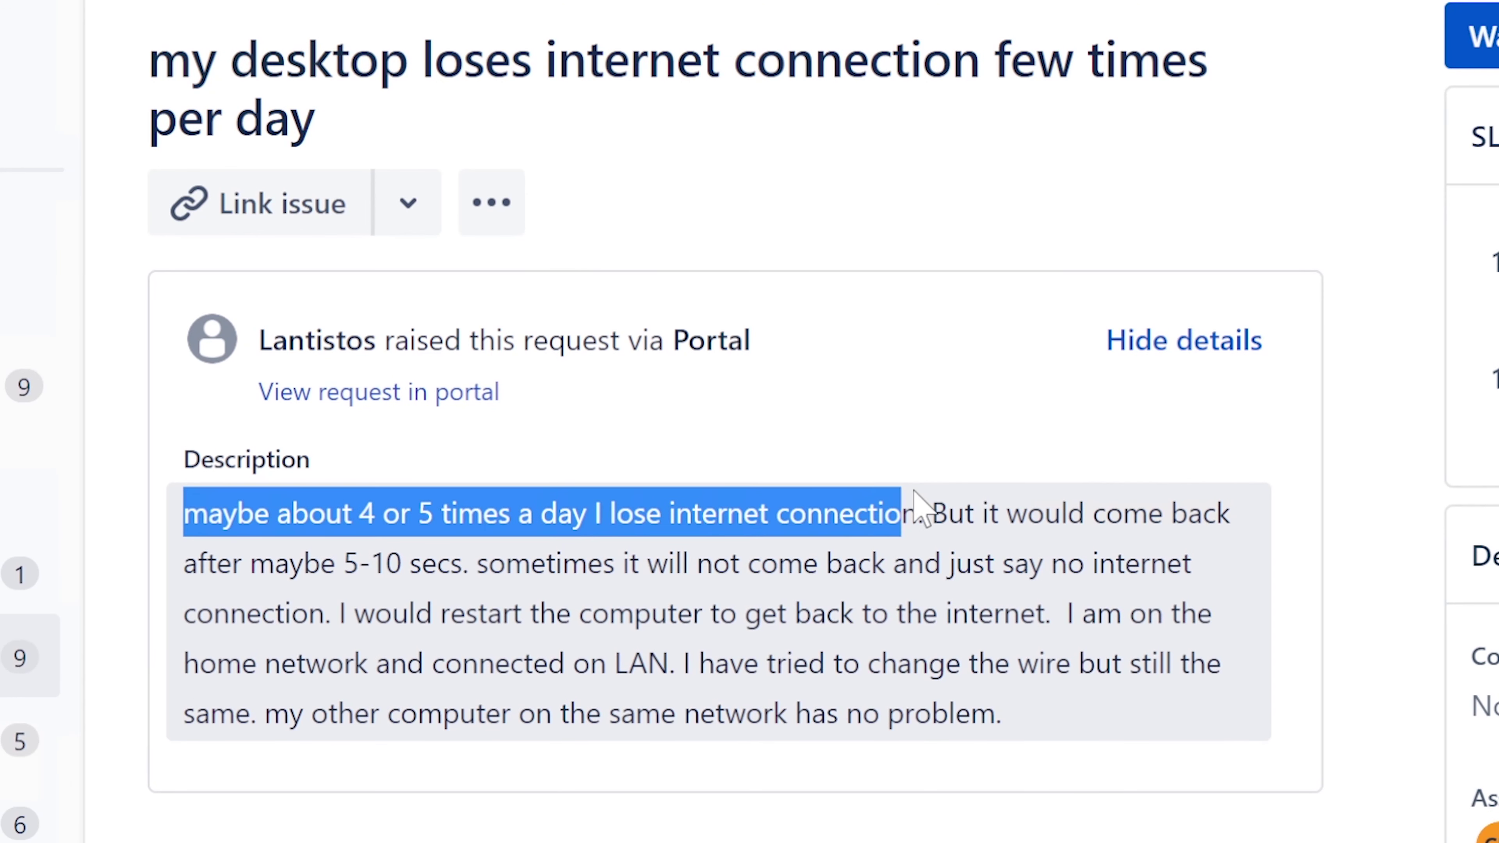
# Step: Read the ticket description, highlighting how often the connection drops and the remarks about the changed wire and the other computer
pyautogui.moveTo(915, 507); pyautogui.dragTo(1091, 700)
pyautogui.click(684, 661)
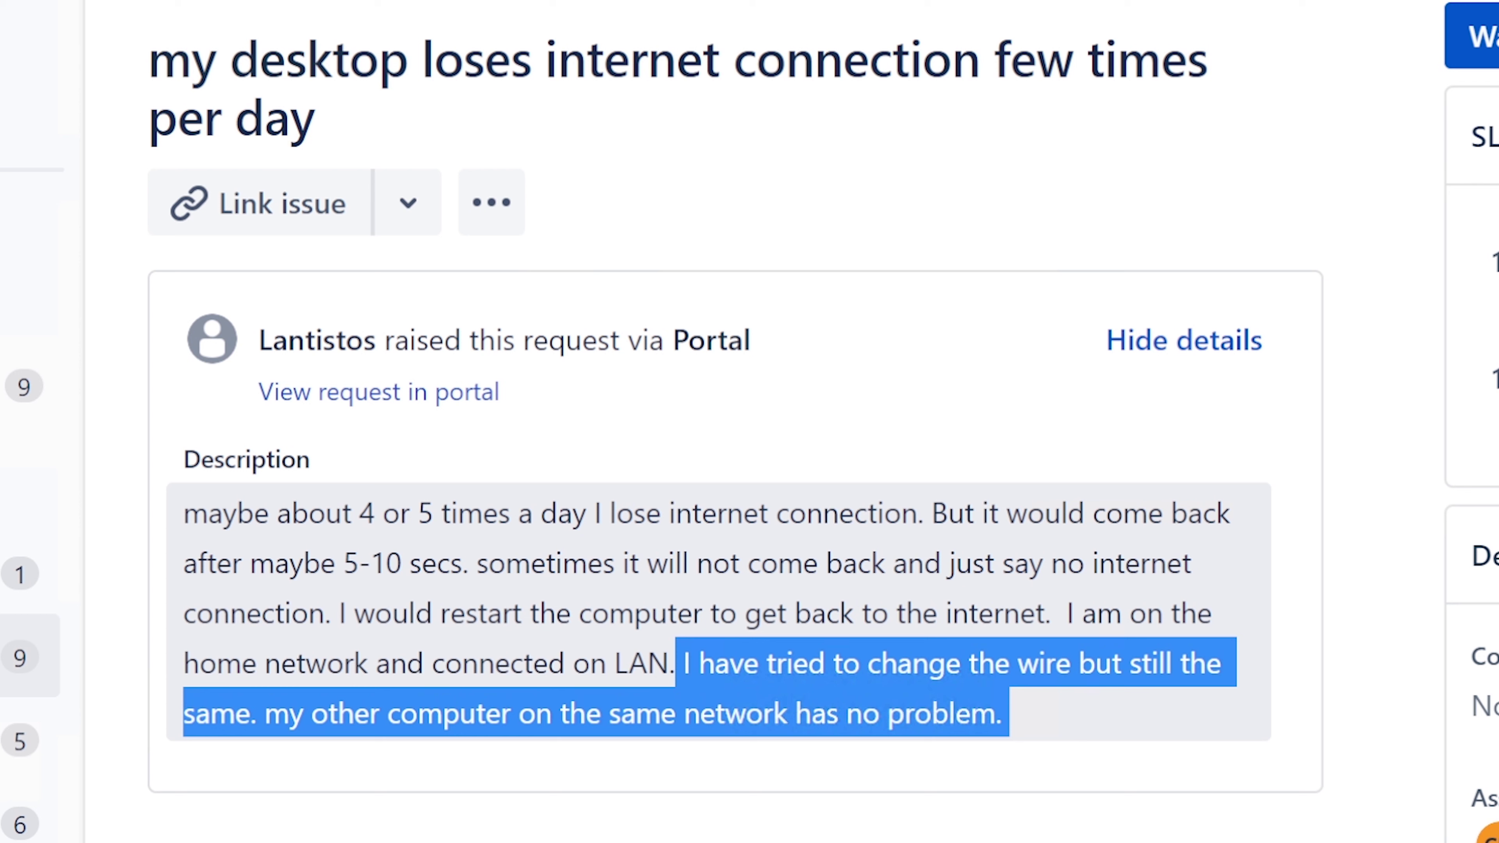
pyautogui.press('Escape')
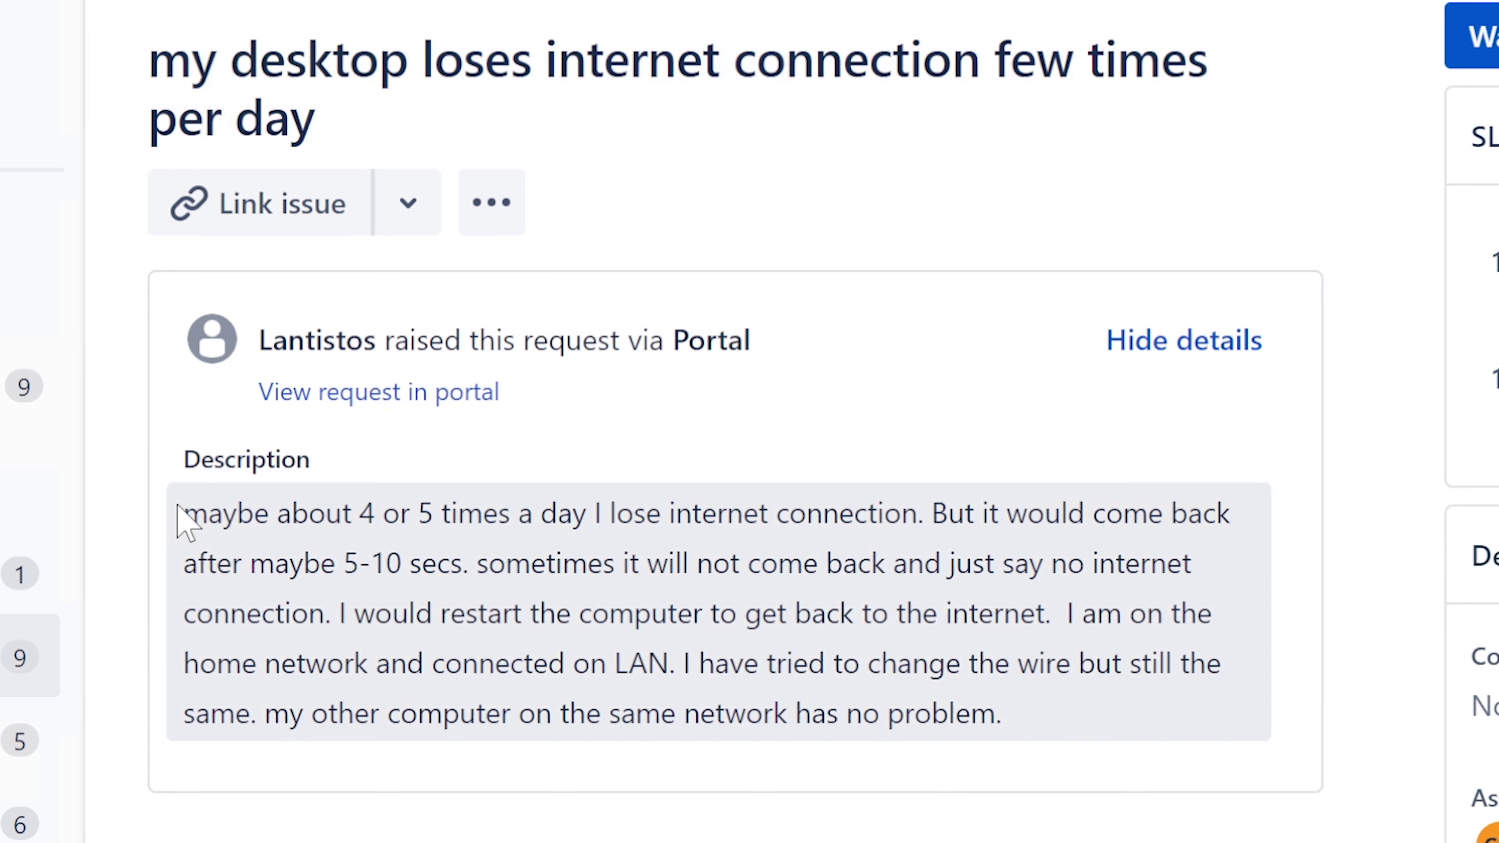
pyautogui.moveTo(178, 507); pyautogui.dragTo(923, 512)
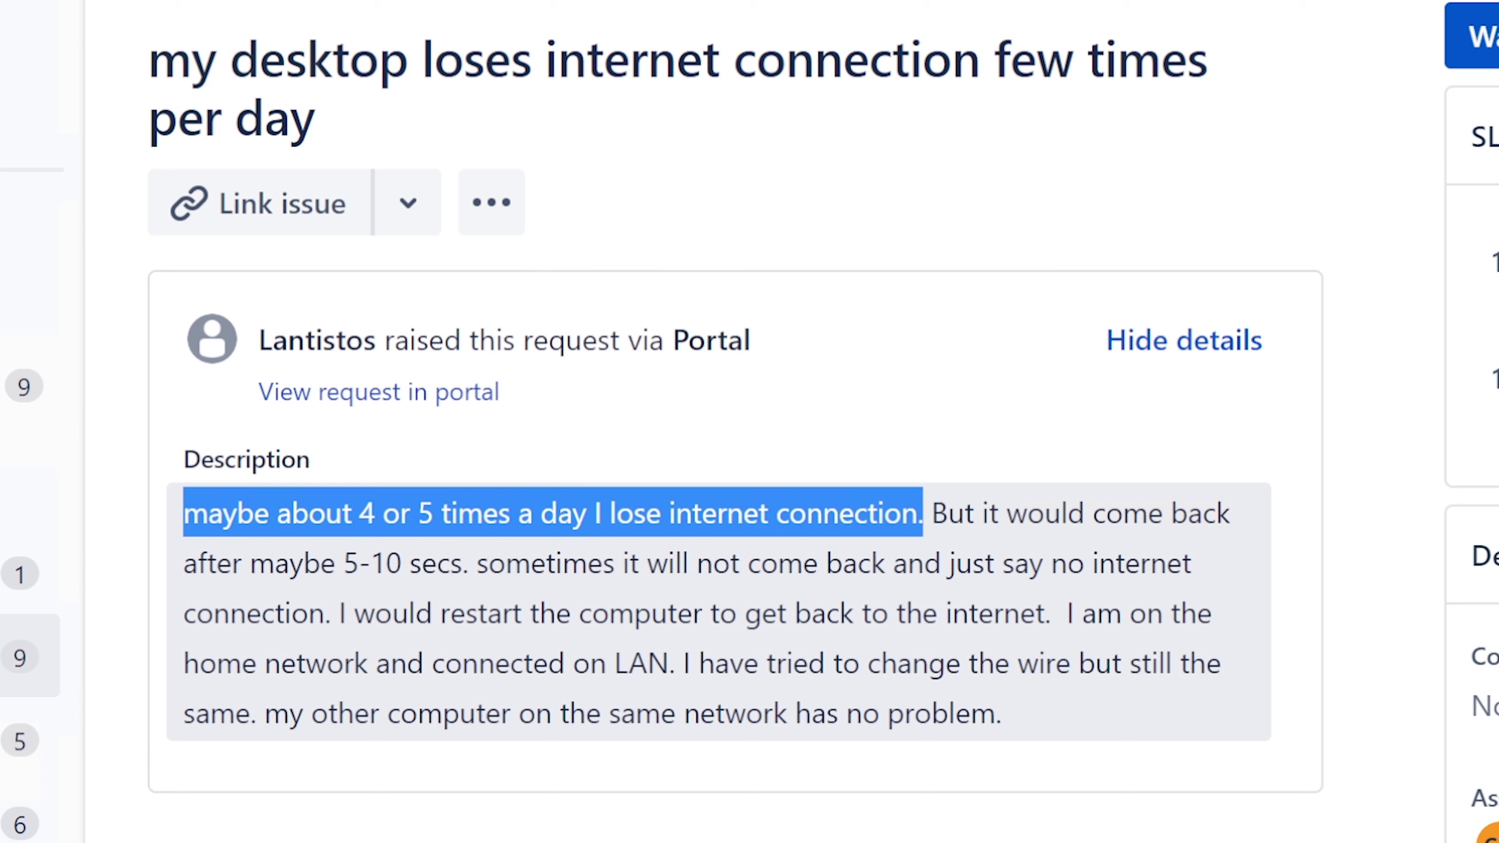
pyautogui.click(933, 529)
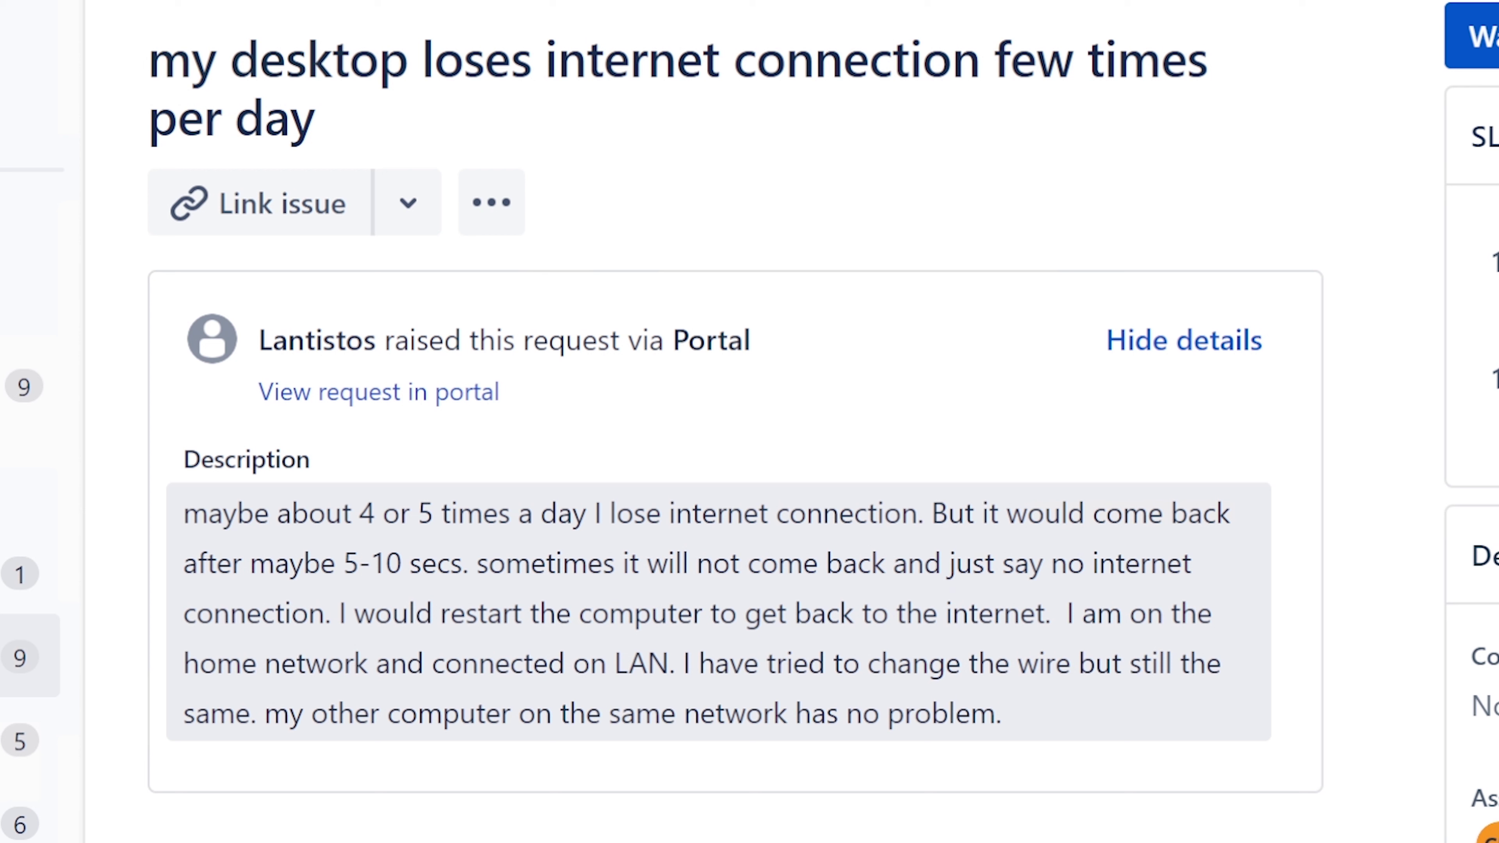
pyautogui.moveTo(931, 514); pyautogui.dragTo(177, 529)
pyautogui.moveTo(931, 513)
pyautogui.mouseDown()
pyautogui.moveTo(947, 514)
pyautogui.moveTo(924, 514)
pyautogui.mouseUp()
# Step: Open Command Prompt and run ipconfig /all to list the full network adapter configuration
pyautogui.press('super')
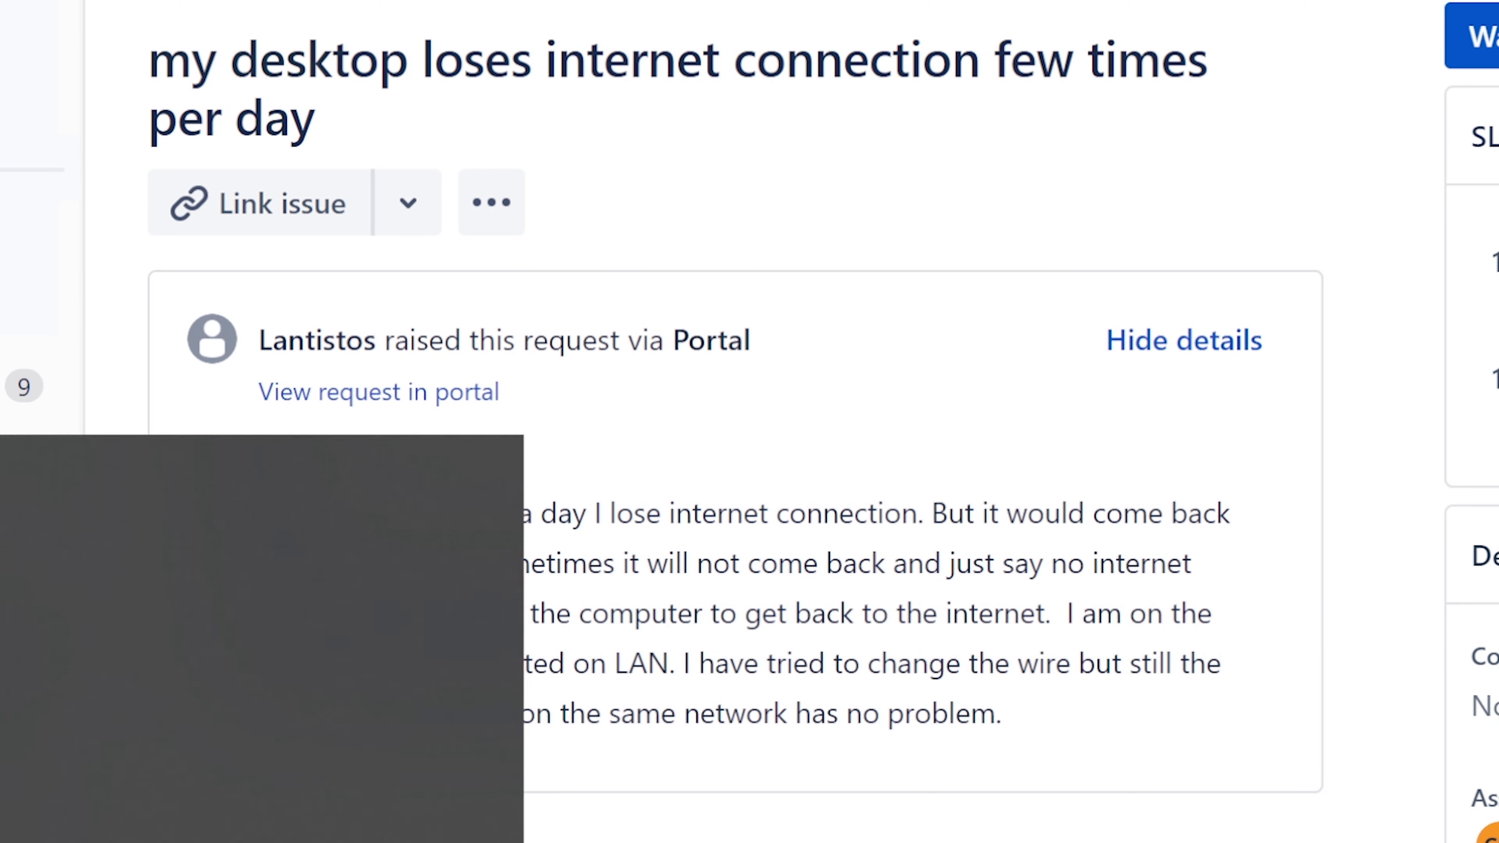
pyautogui.write('cmd')
pyautogui.press('Return')
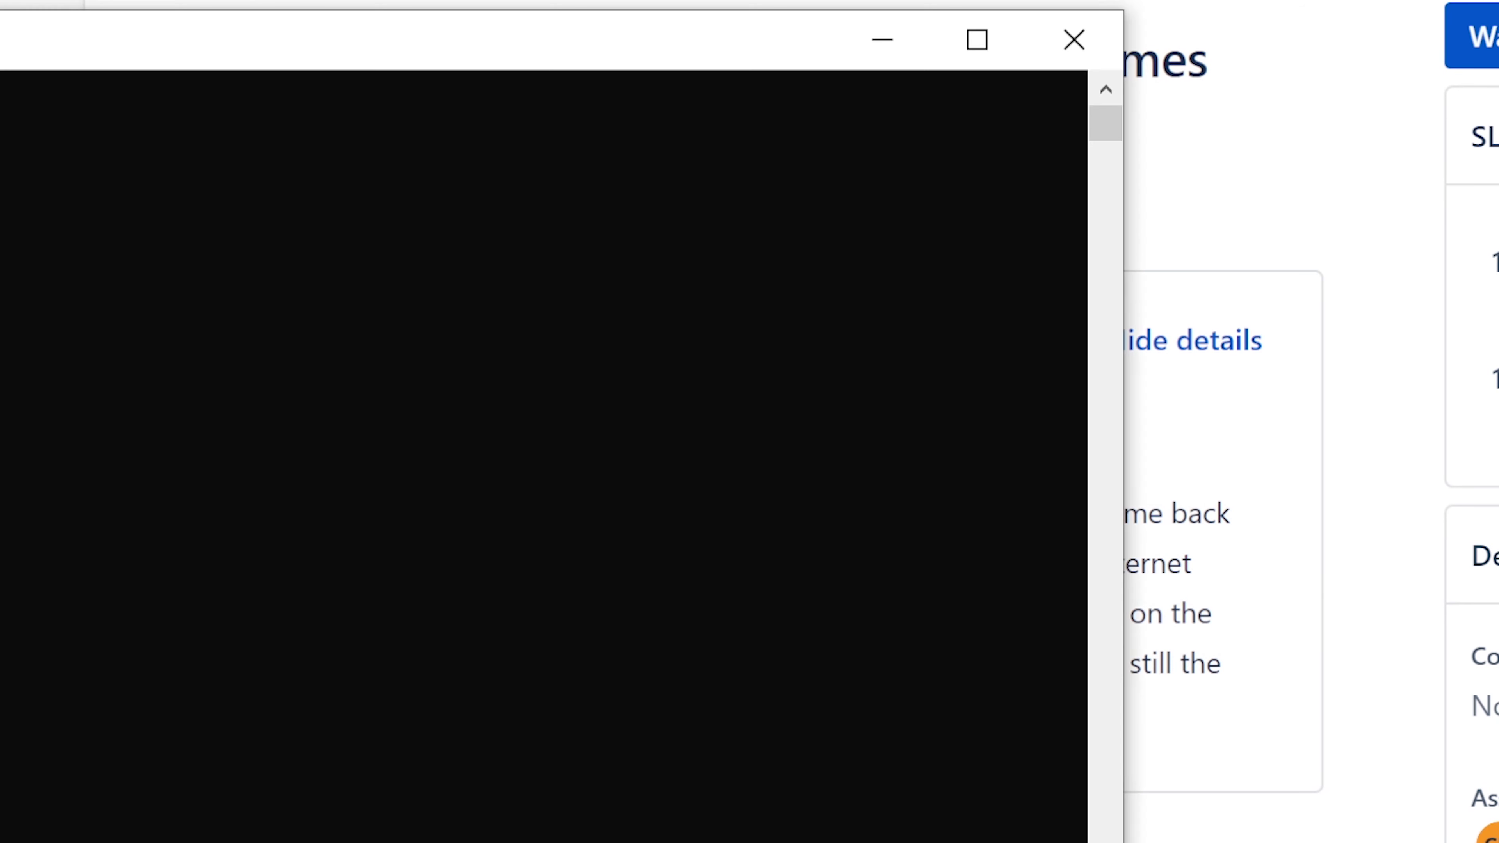
pyautogui.moveTo(461, 65); pyautogui.dragTo(1000, 405)
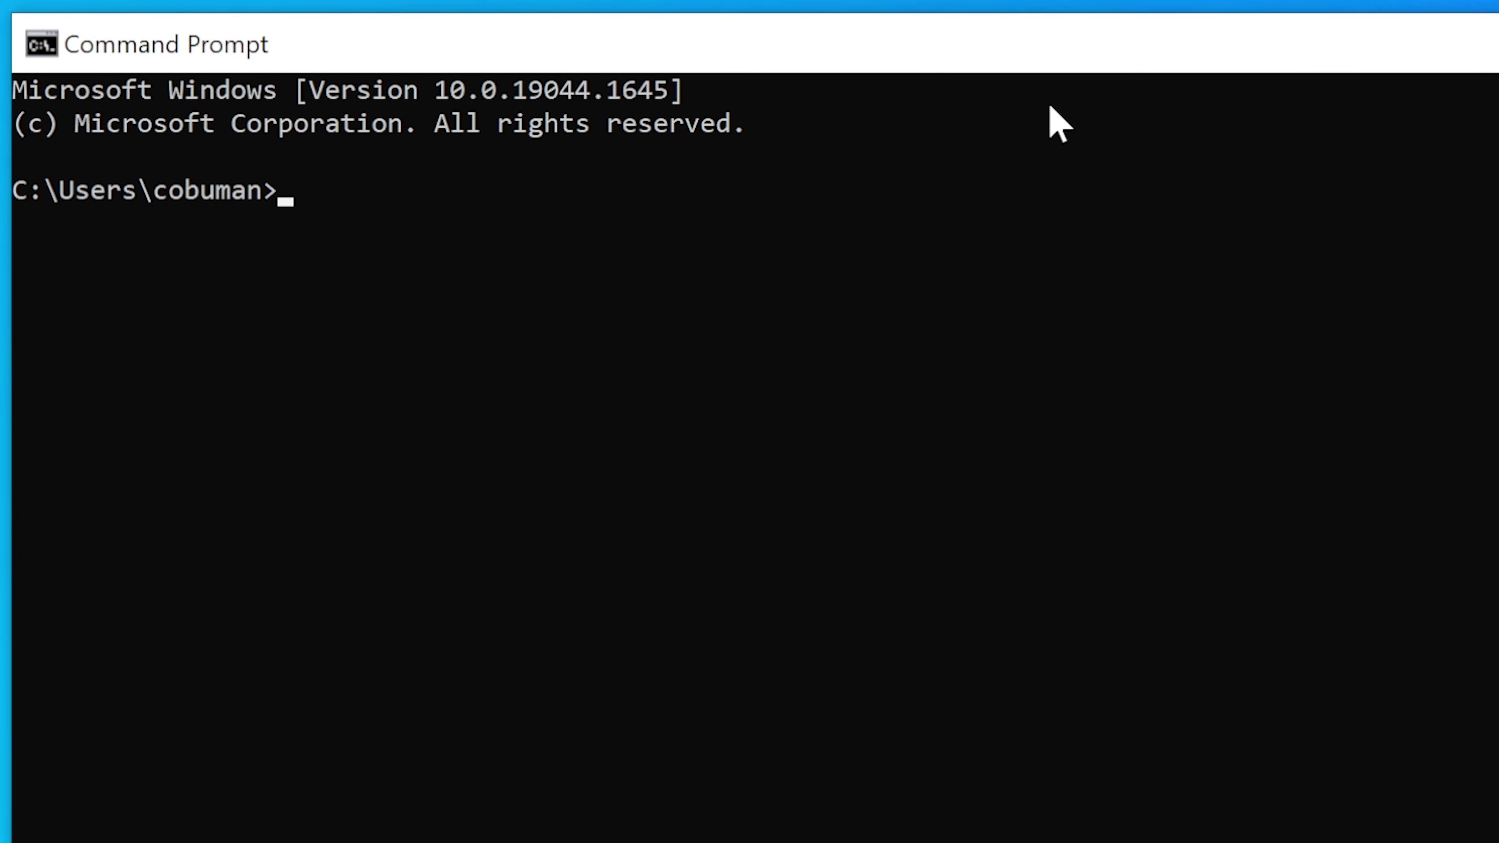
pyautogui.write('ipconfig /all')
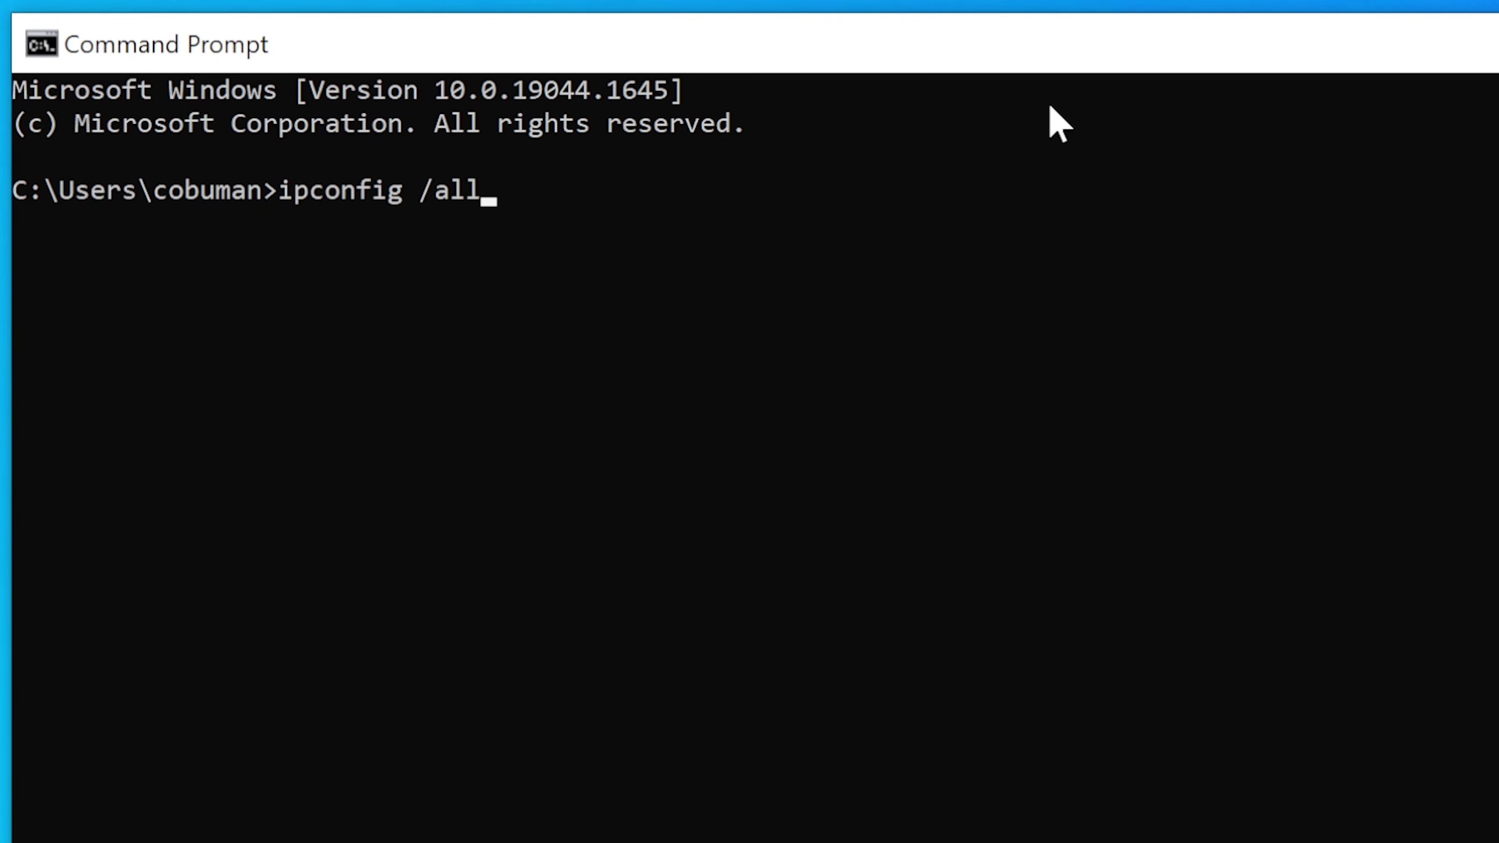
pyautogui.press('Return')
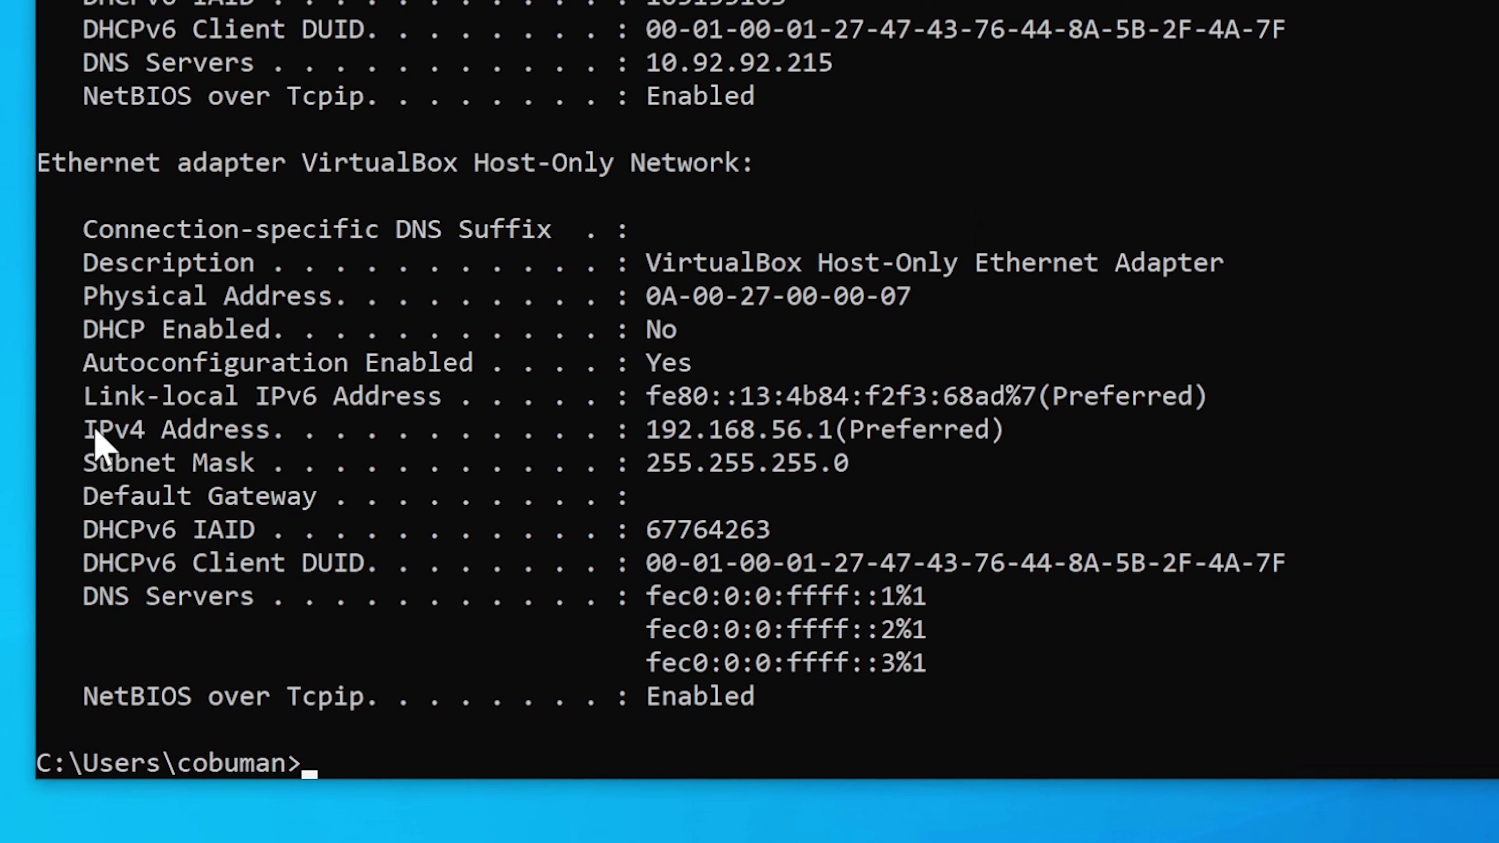
# Step: Highlight the IPv4 Address line of the VirtualBox Host-Only Network adapter in the output
pyautogui.moveTo(70, 426); pyautogui.dragTo(836, 442)
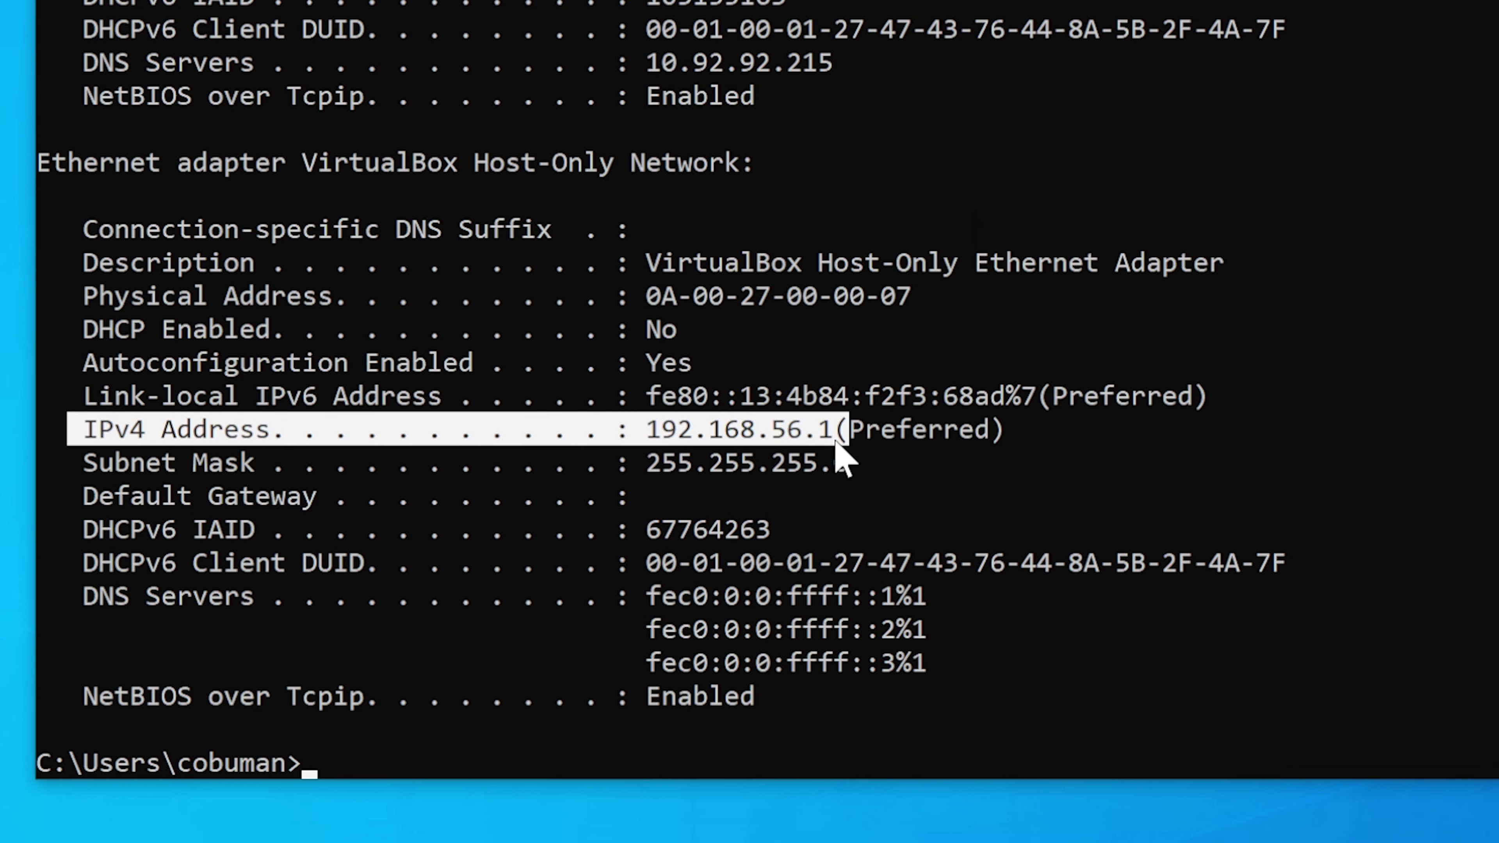
pyautogui.moveTo(836, 431); pyautogui.dragTo(825, 431)
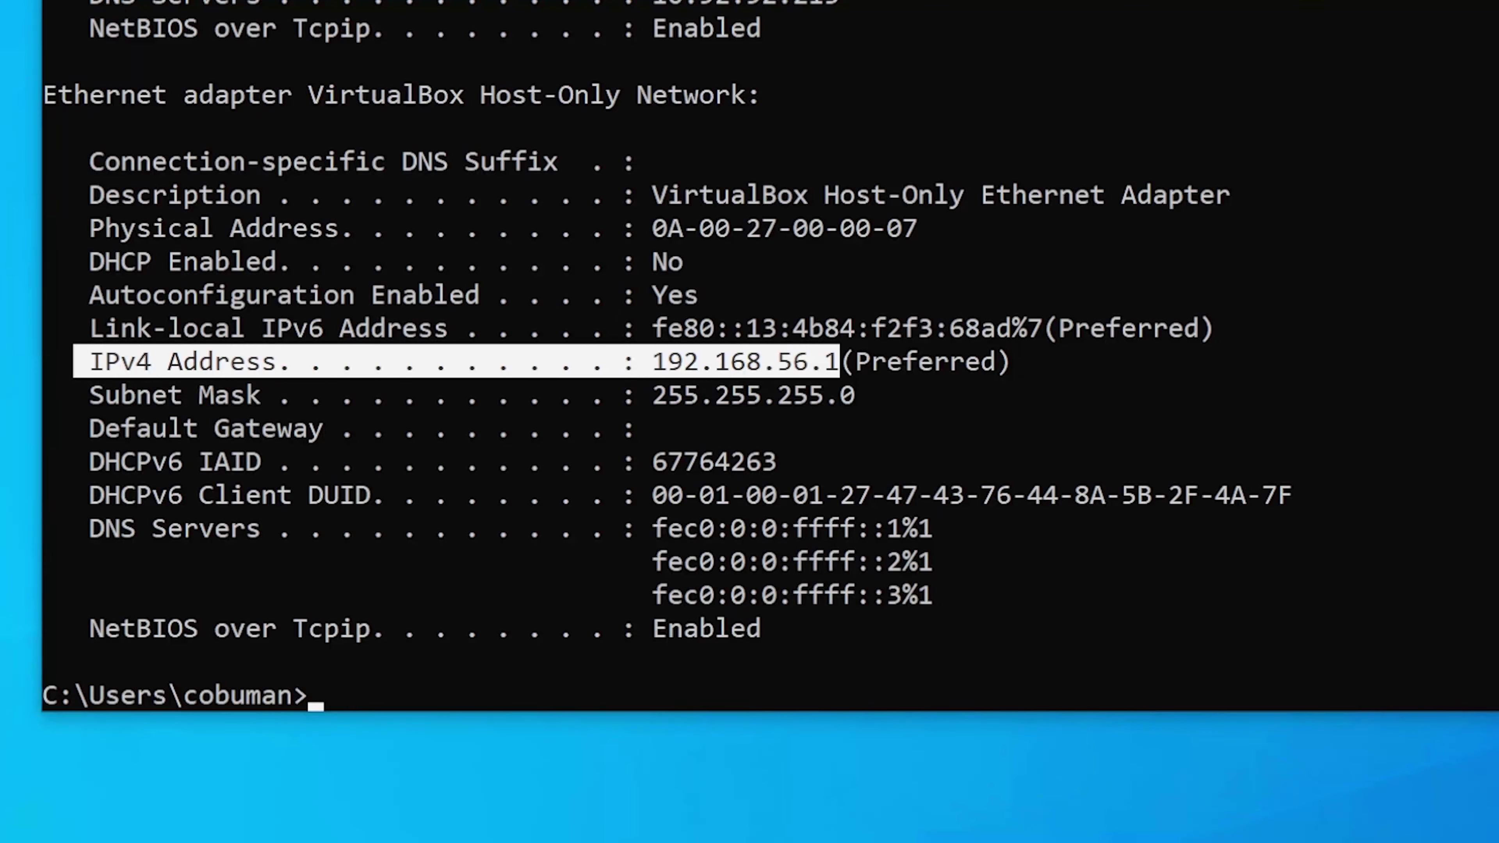
pyautogui.scroll(-1, 667, 355)
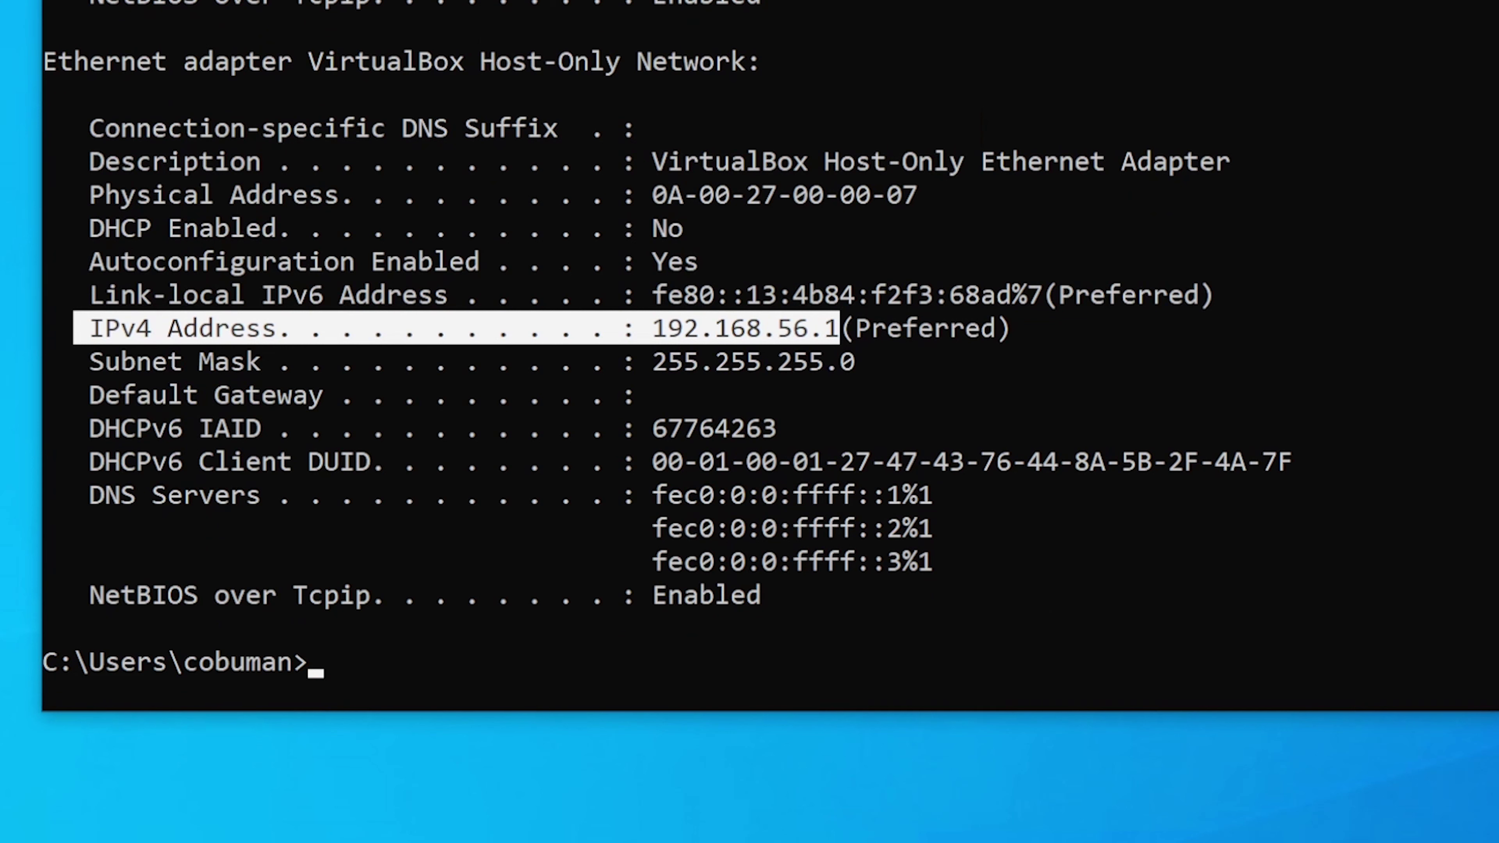
# Step: Enter ipconfig /release at the prompt without running it, and highlight the command and the adapter's IPv4 address
pyautogui.write('ipconfr')
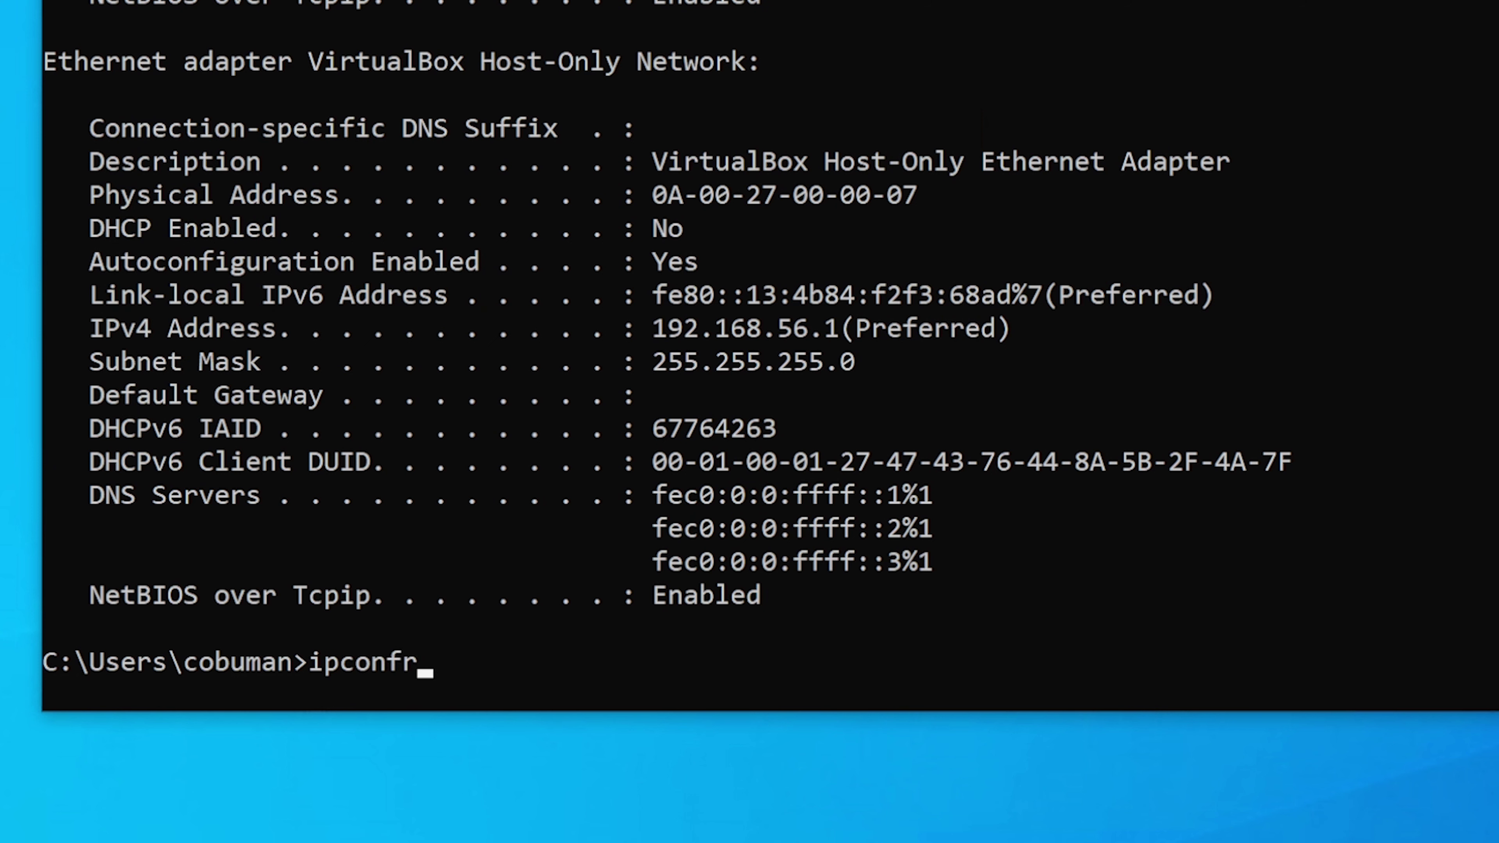
pyautogui.press('BackSpace')
pyautogui.write('ig /a')
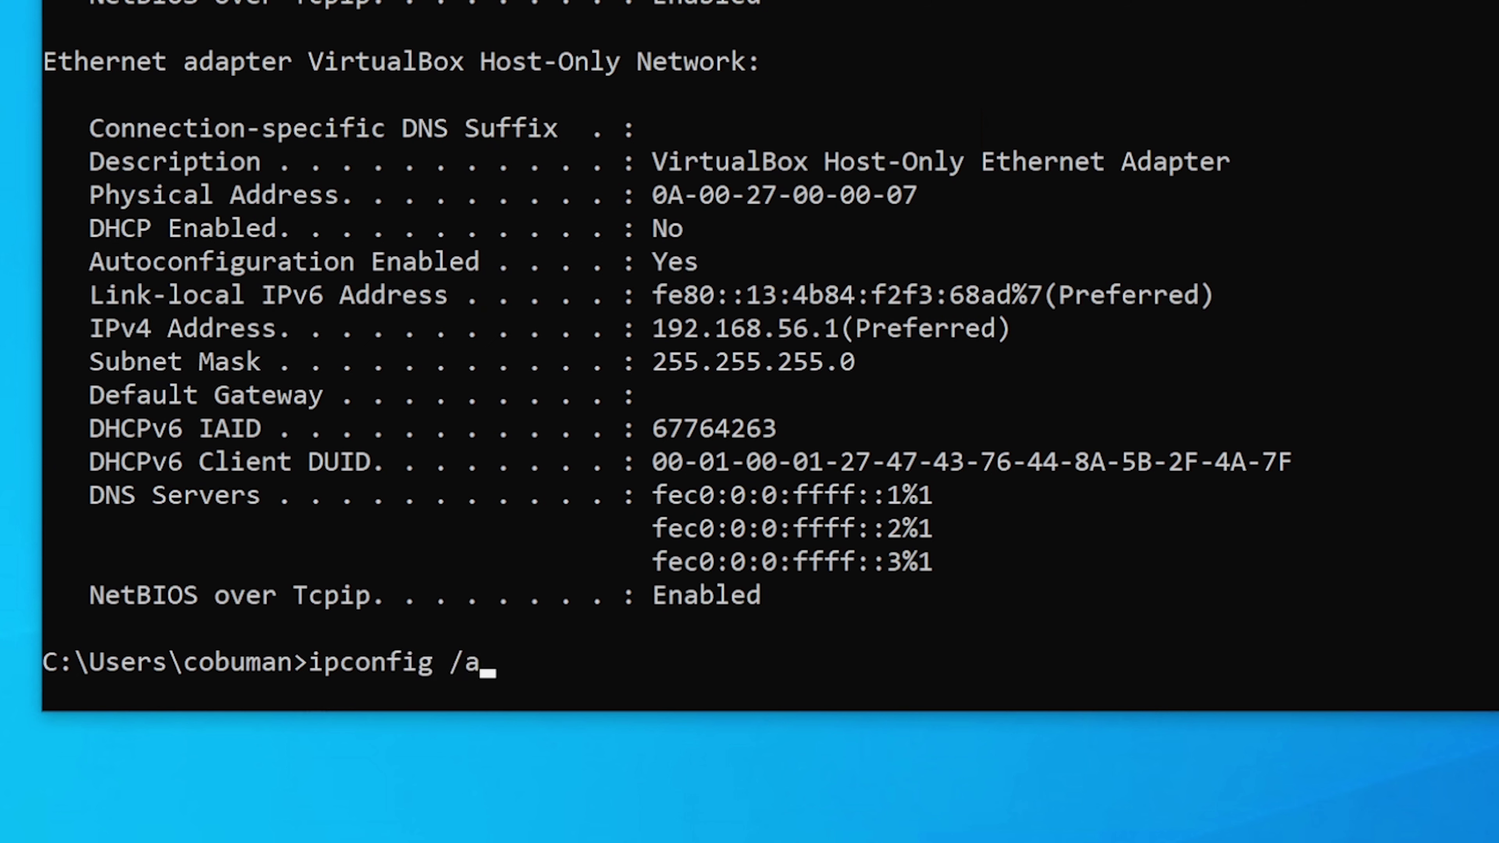
pyautogui.press('BackSpace')
pyautogui.write('release')
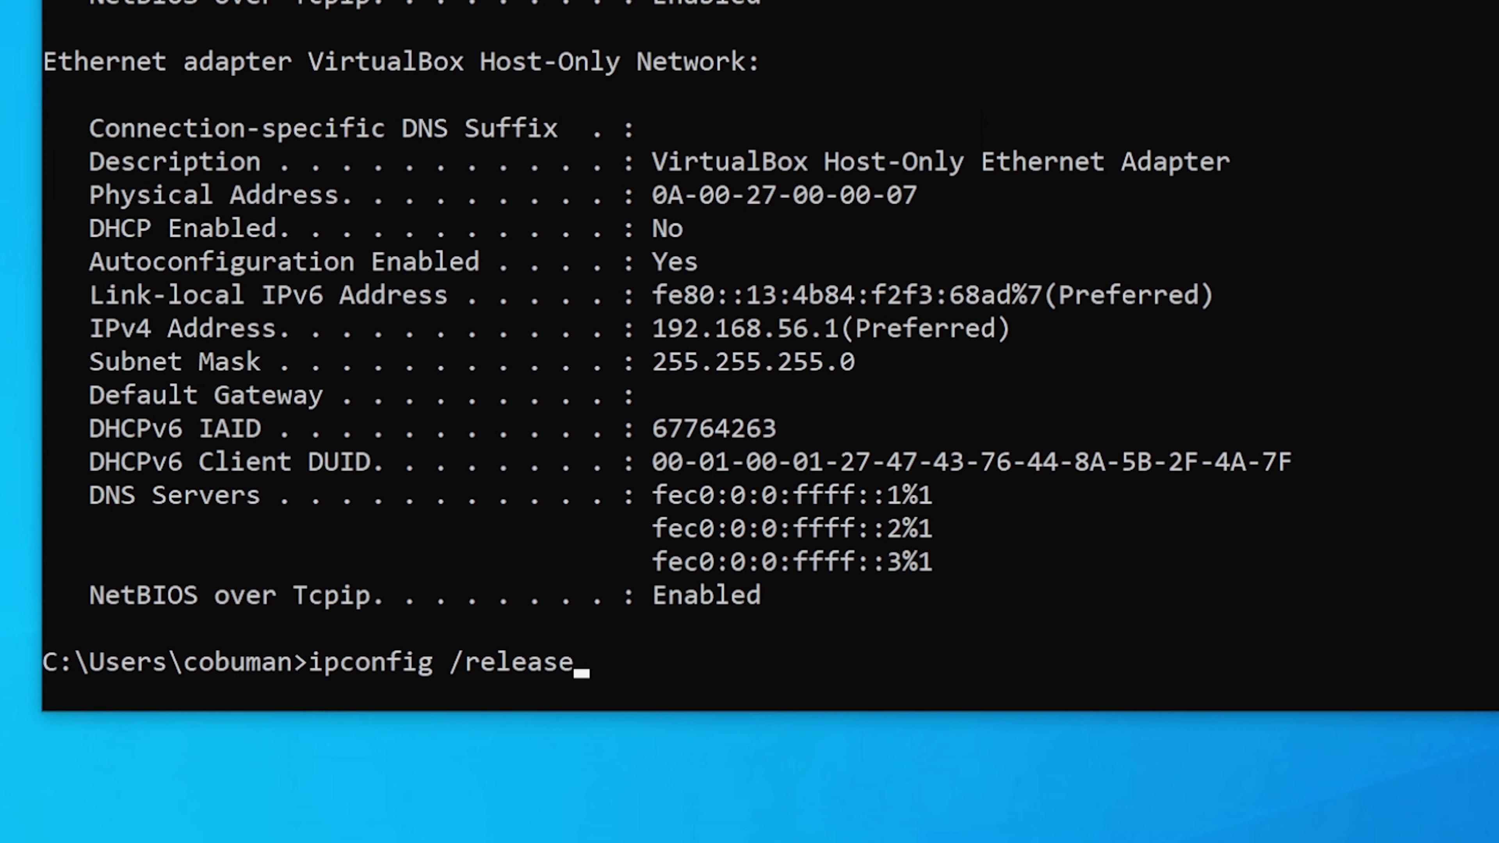
pyautogui.moveTo(586, 676); pyautogui.dragTo(316, 679)
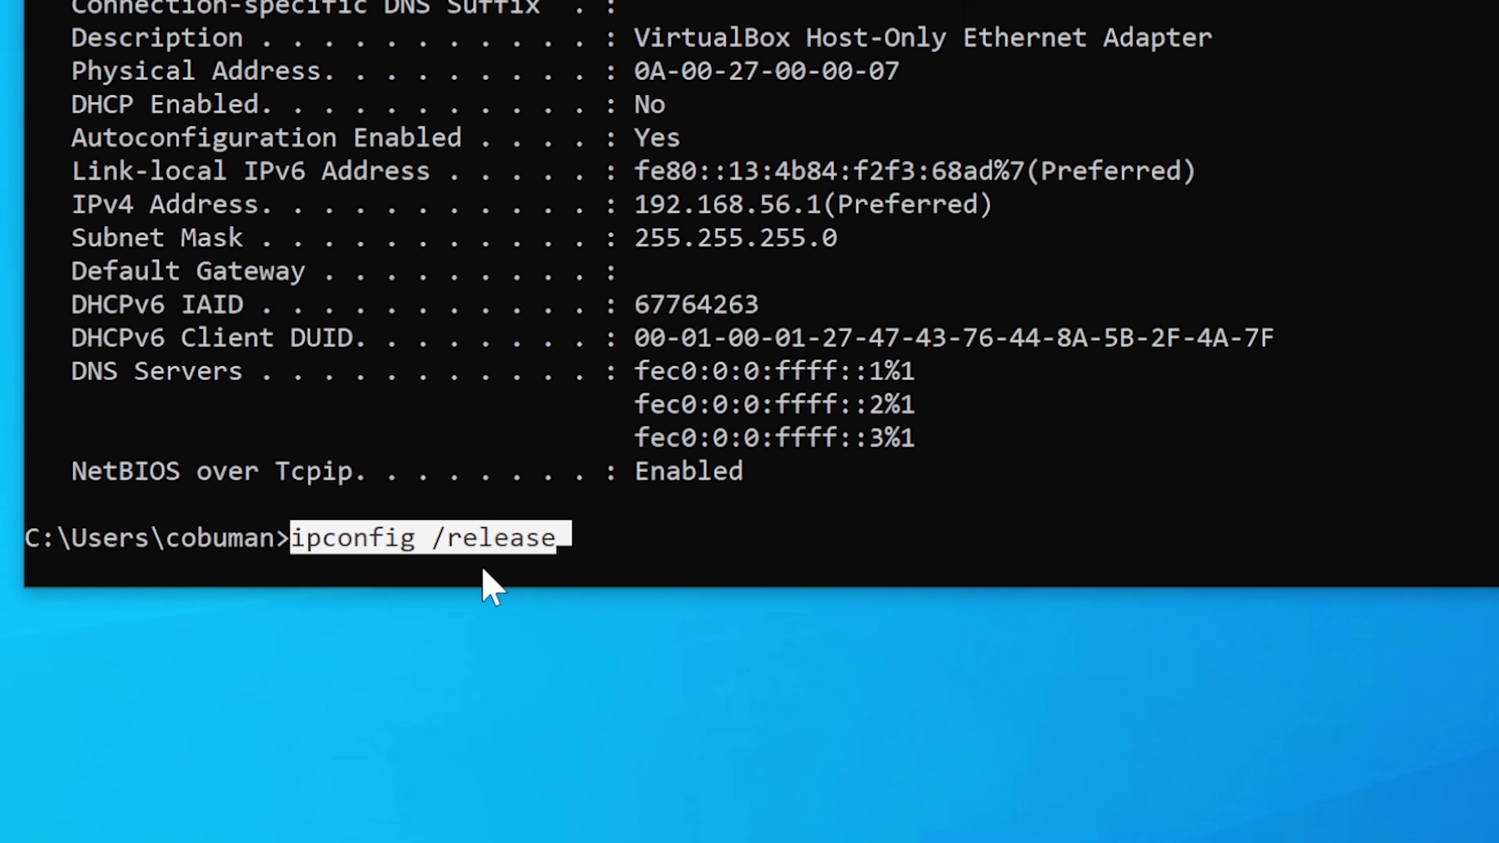
pyautogui.click(517, 539)
pyautogui.moveTo(558, 544); pyautogui.dragTo(297, 552)
pyautogui.moveTo(636, 204); pyautogui.dragTo(823, 207)
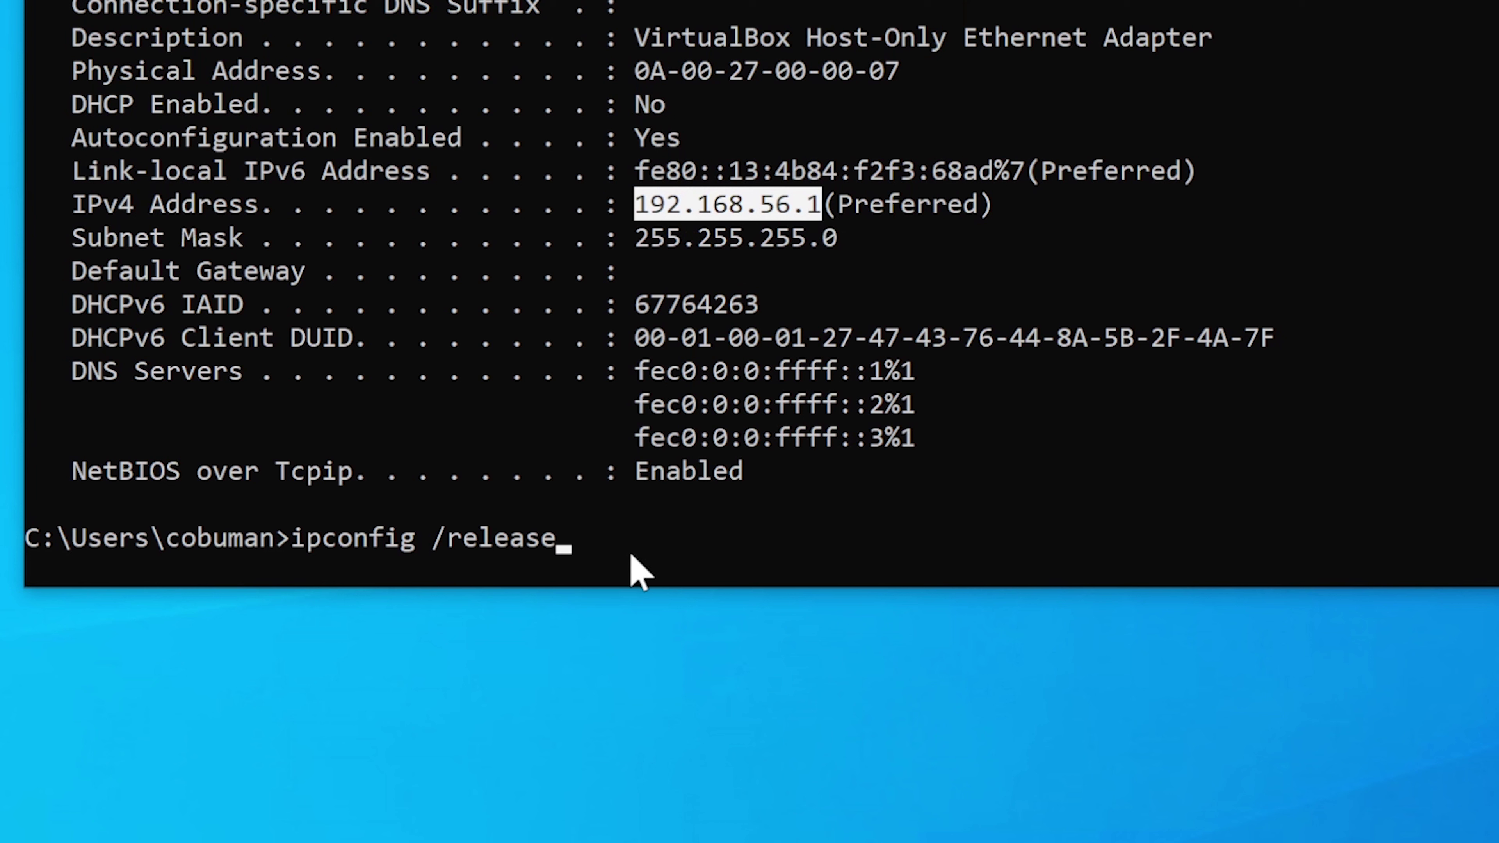
# Step: Replace the pending command with ipconfig /all, without running it, and highlight the adapter's IPv4 address
pyautogui.press('BackSpace')
pyautogui.press('BackSpace')
pyautogui.press('BackSpace')
pyautogui.press('BackSpace')
pyautogui.press('BackSpace')
pyautogui.press('BackSpace')
pyautogui.press('BackSpace')
pyautogui.press('BackSpace')
pyautogui.press('BackSpace')
pyautogui.press('BackSpace')
pyautogui.press('BackSpace')
pyautogui.press('BackSpace')
pyautogui.press('BackSpace')
pyautogui.press('BackSpace')
pyautogui.press('BackSpace')
pyautogui.press('BackSpace')
pyautogui.press('BackSpace')
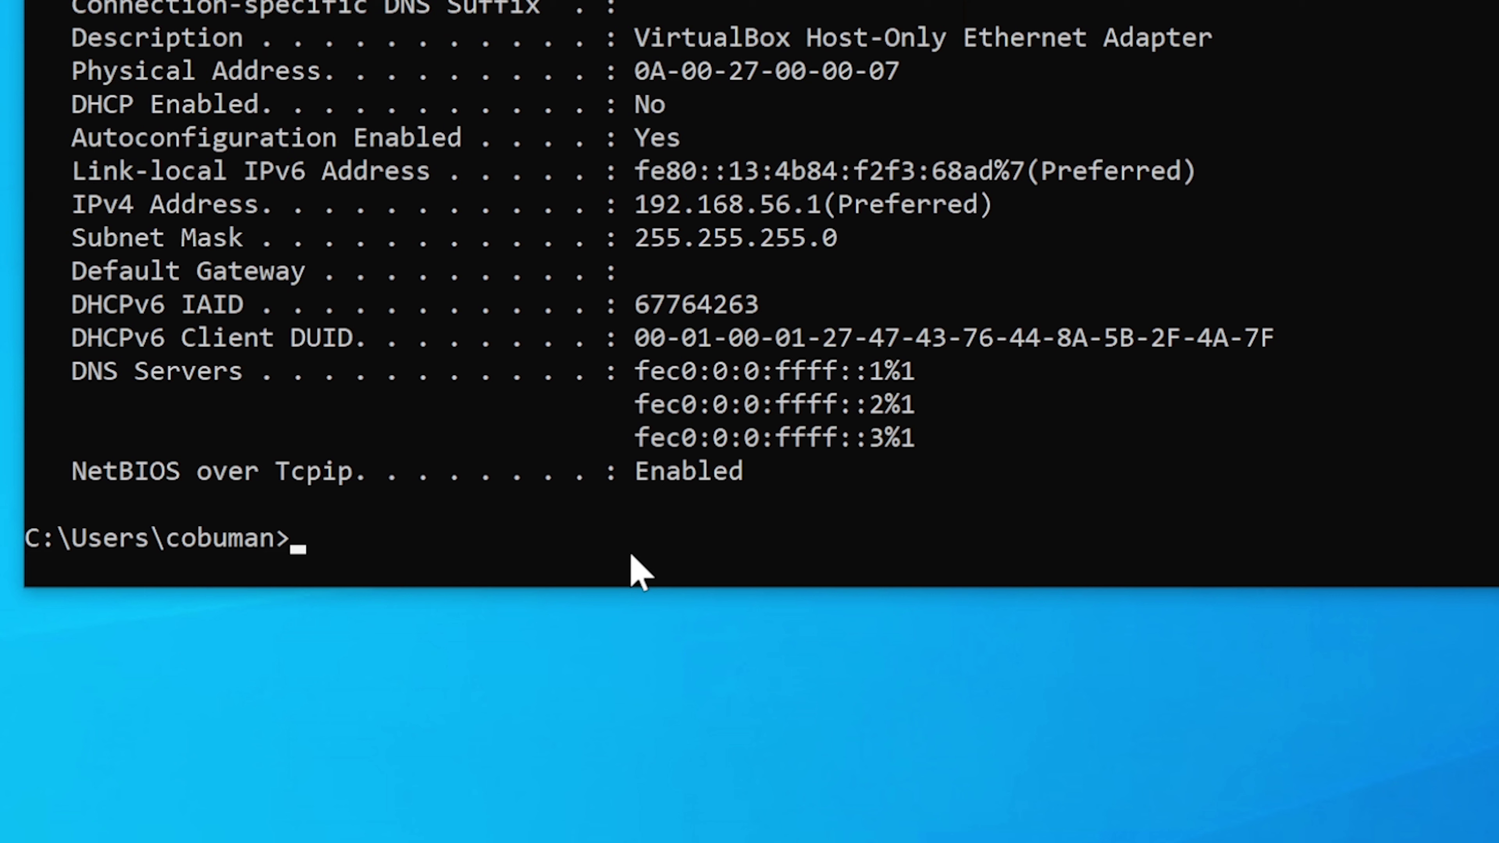
pyautogui.write('ipconfig /all')
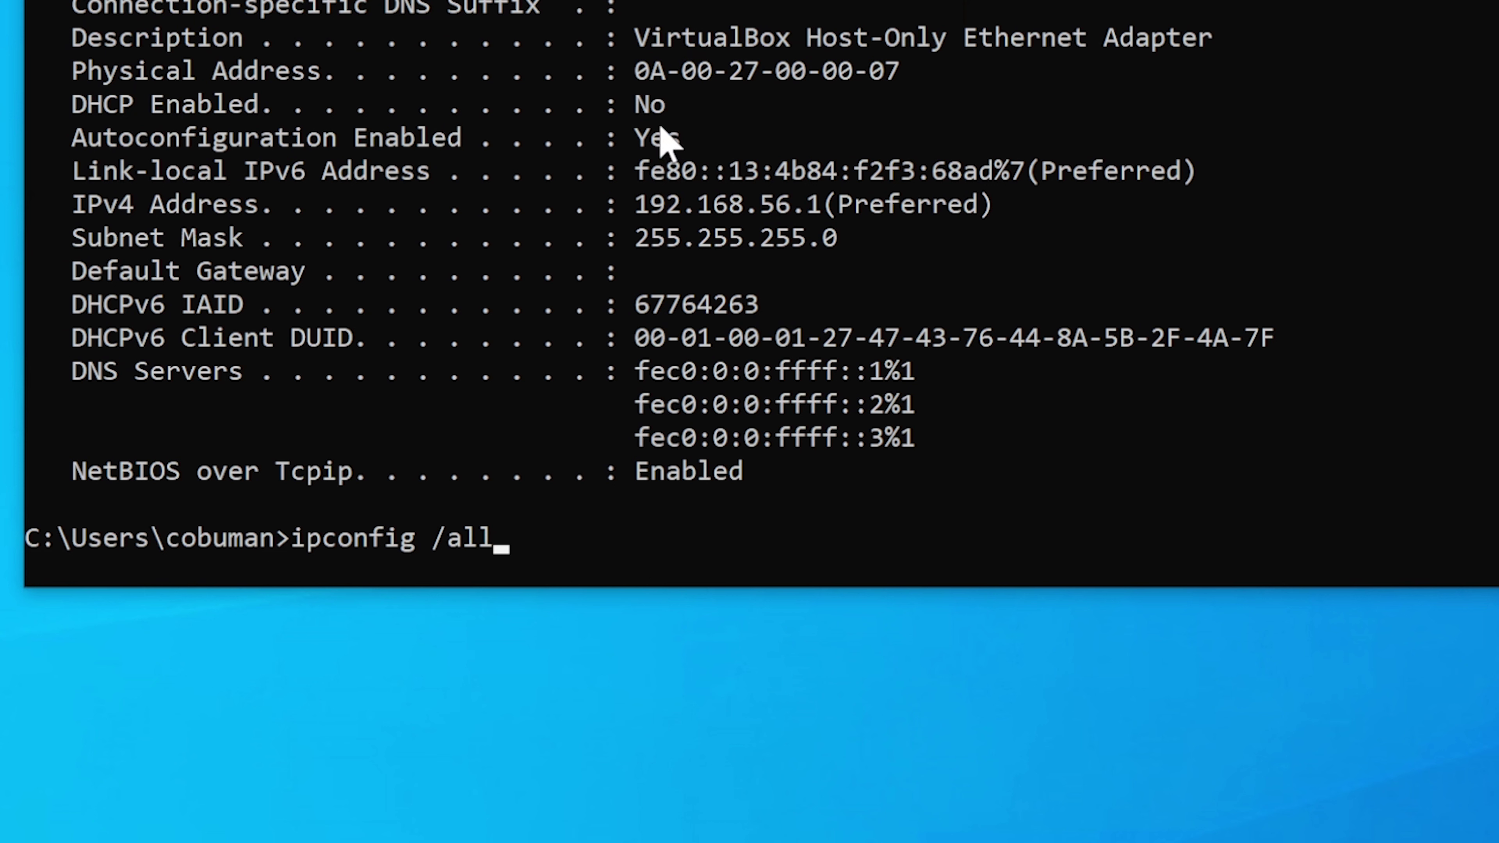
pyautogui.moveTo(622, 207); pyautogui.dragTo(822, 210)
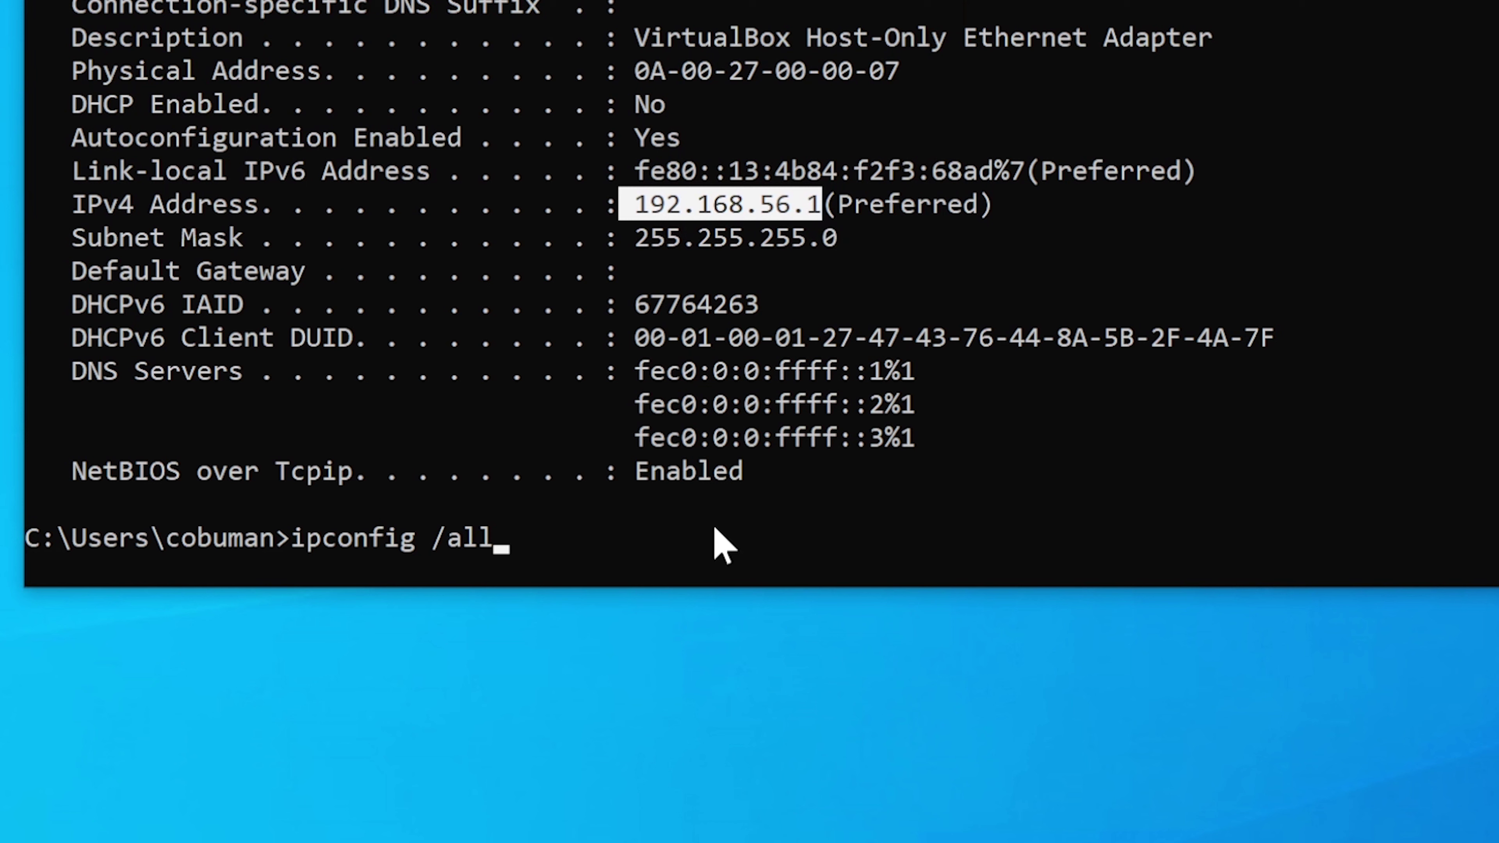
# Step: Change the option of the pending ipconfig command to /release without running it
pyautogui.press('BackSpace')
pyautogui.press('BackSpace')
pyautogui.press('BackSpace')
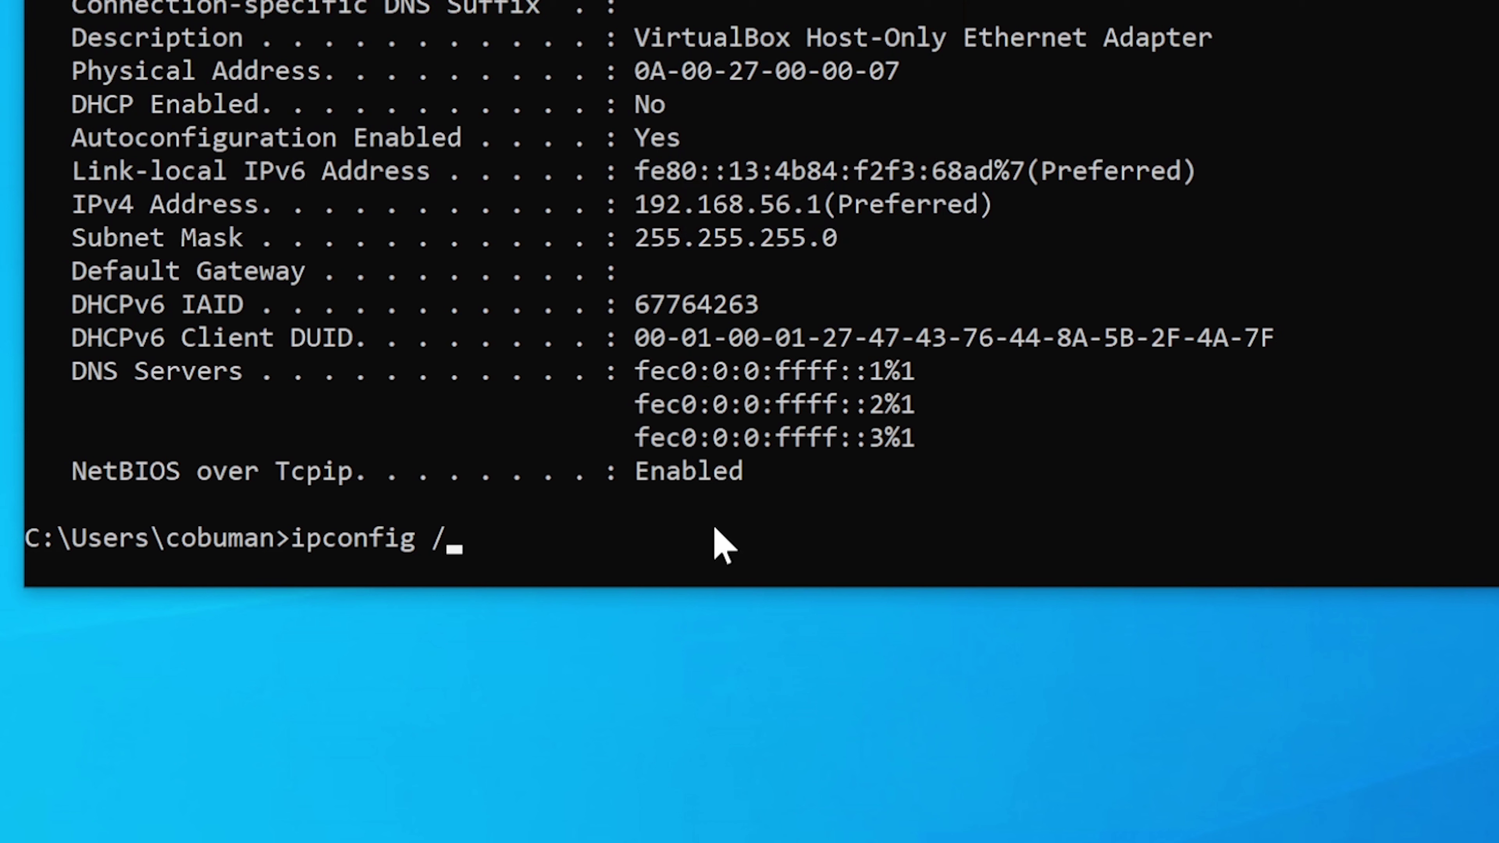
pyautogui.write('release')
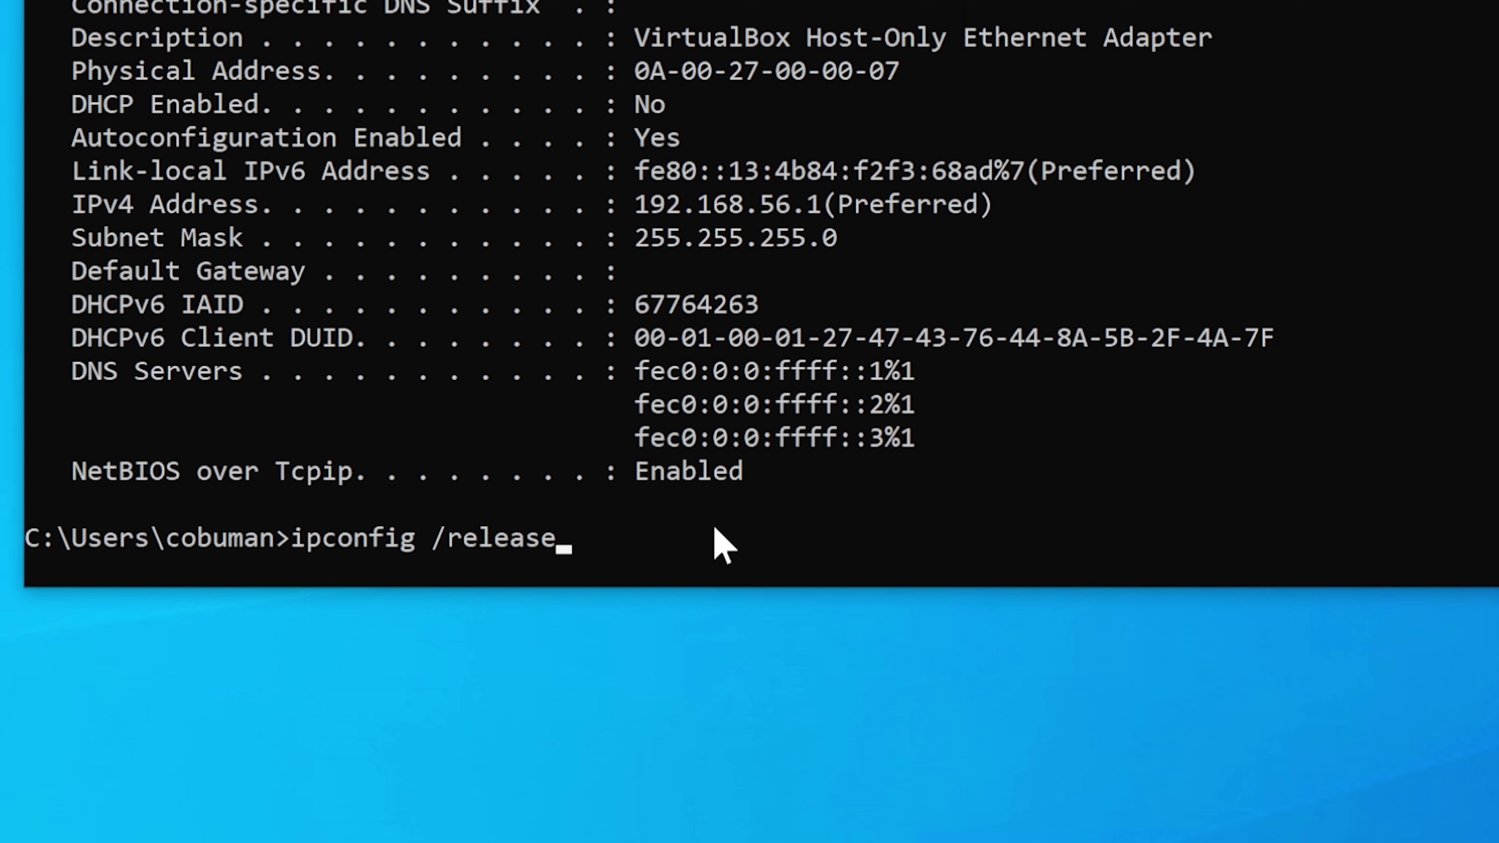
# Step: Change the pending command to ipconfig /renew without running it, and highlight the whole command
pyautogui.press('BackSpace')
pyautogui.press('BackSpace')
pyautogui.press('BackSpace')
pyautogui.press('BackSpace')
pyautogui.press('BackSpace')
pyautogui.press('BackSpace')
pyautogui.press('BackSpace')
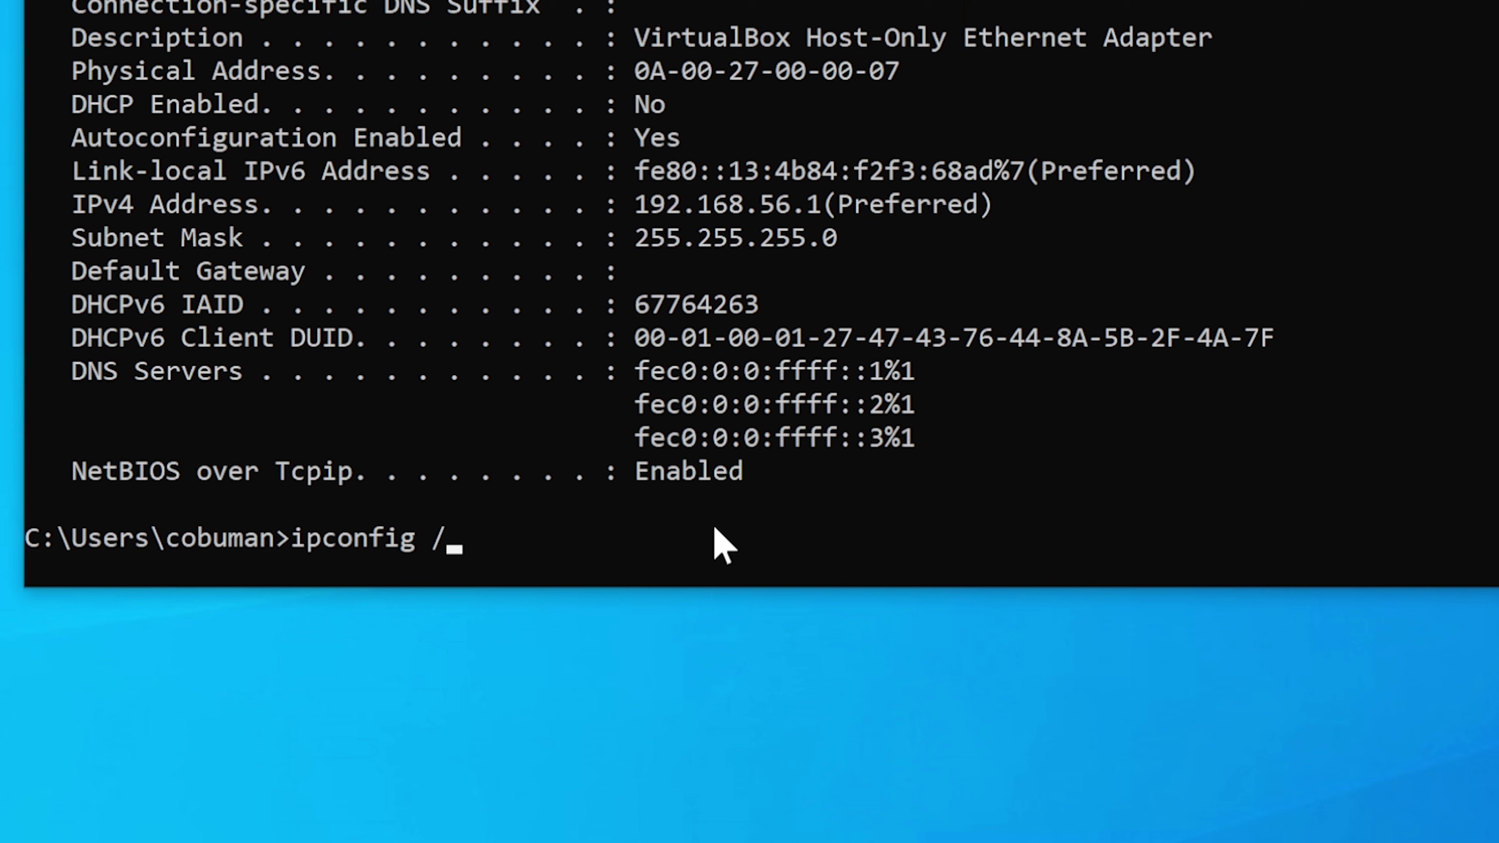
pyautogui.write('renew')
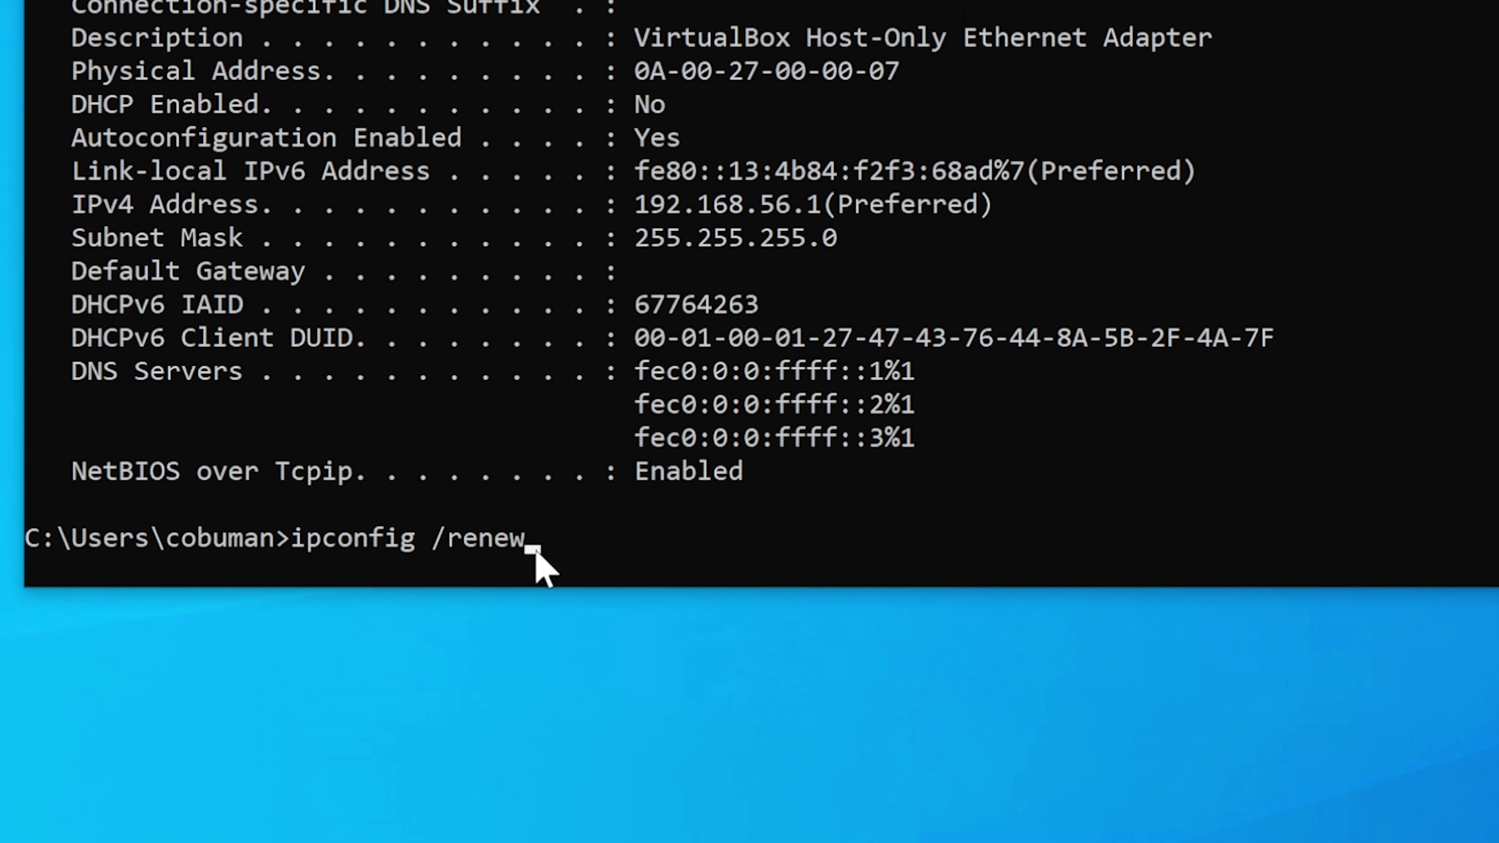
pyautogui.moveTo(534, 550); pyautogui.dragTo(296, 549)
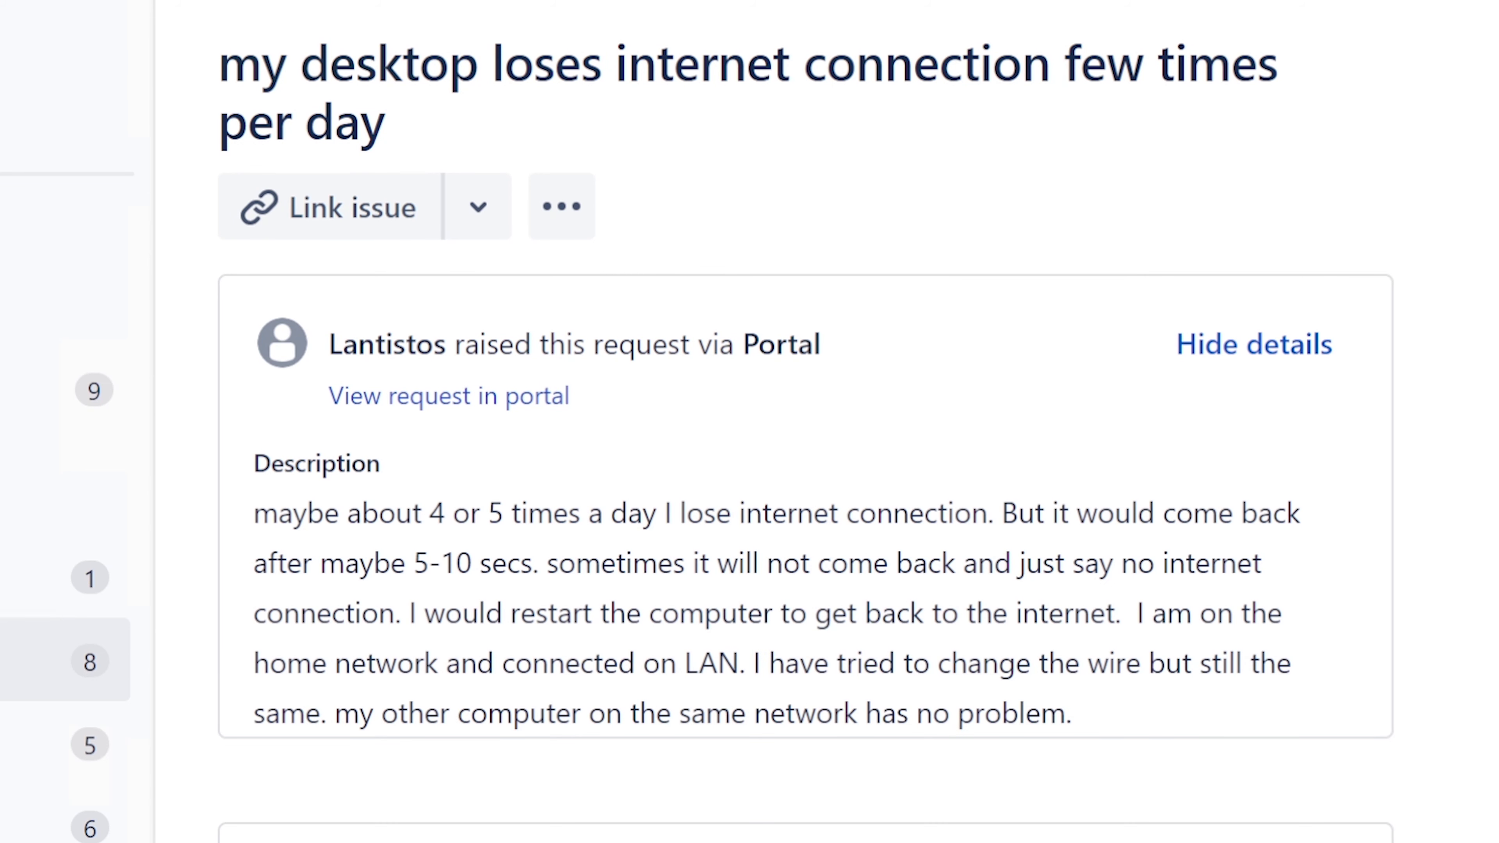
# Step: Switch back to the Jira ticket and highlight the remark about the connection coming back and the requester's name, leaving the description unedited
pyautogui.click(1009, 527)
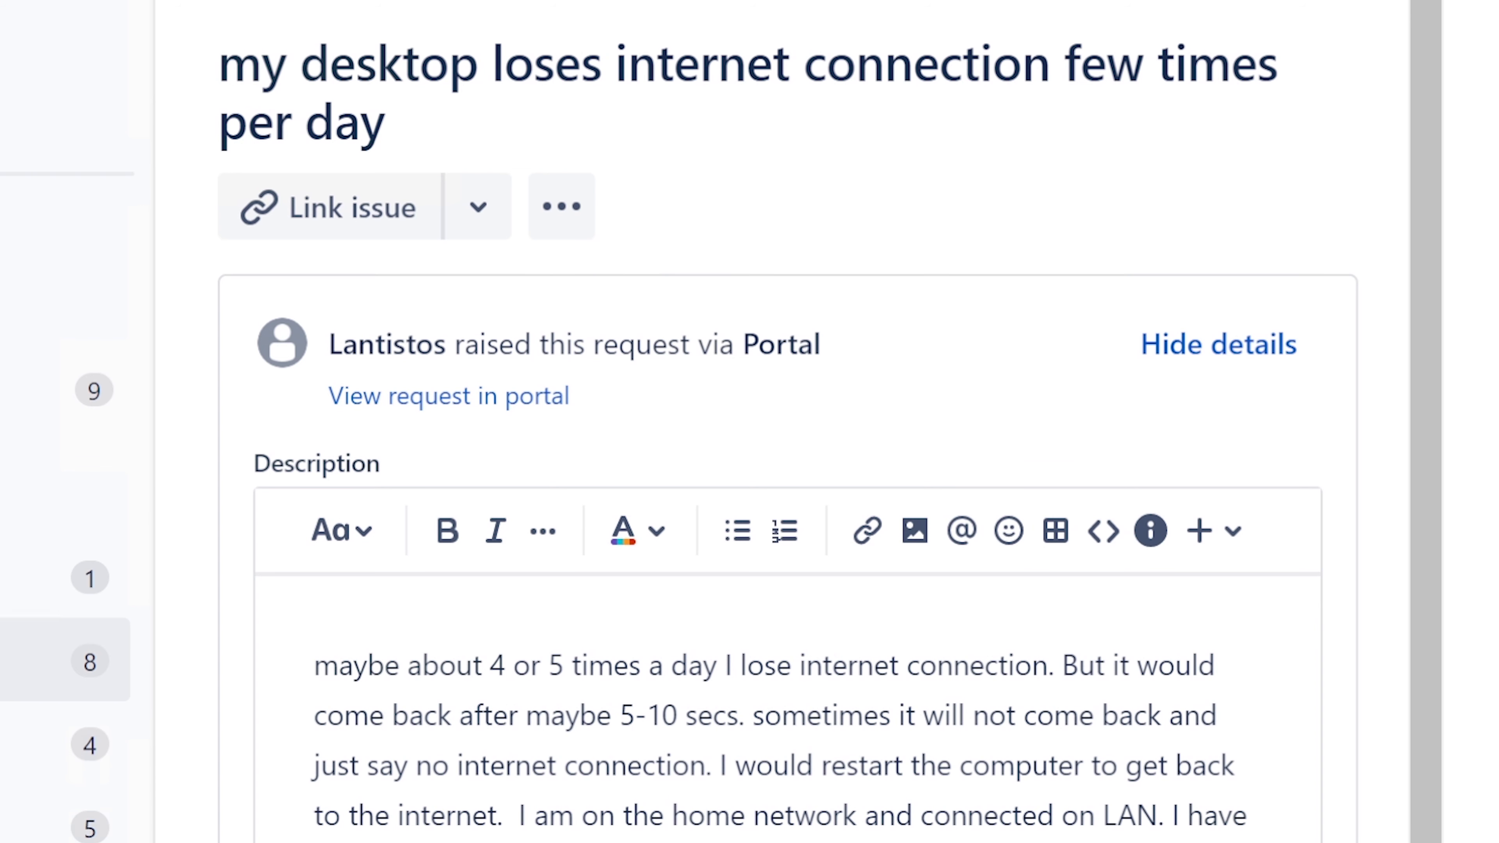
pyautogui.press('Escape')
pyautogui.moveTo(1001, 517); pyautogui.dragTo(545, 573)
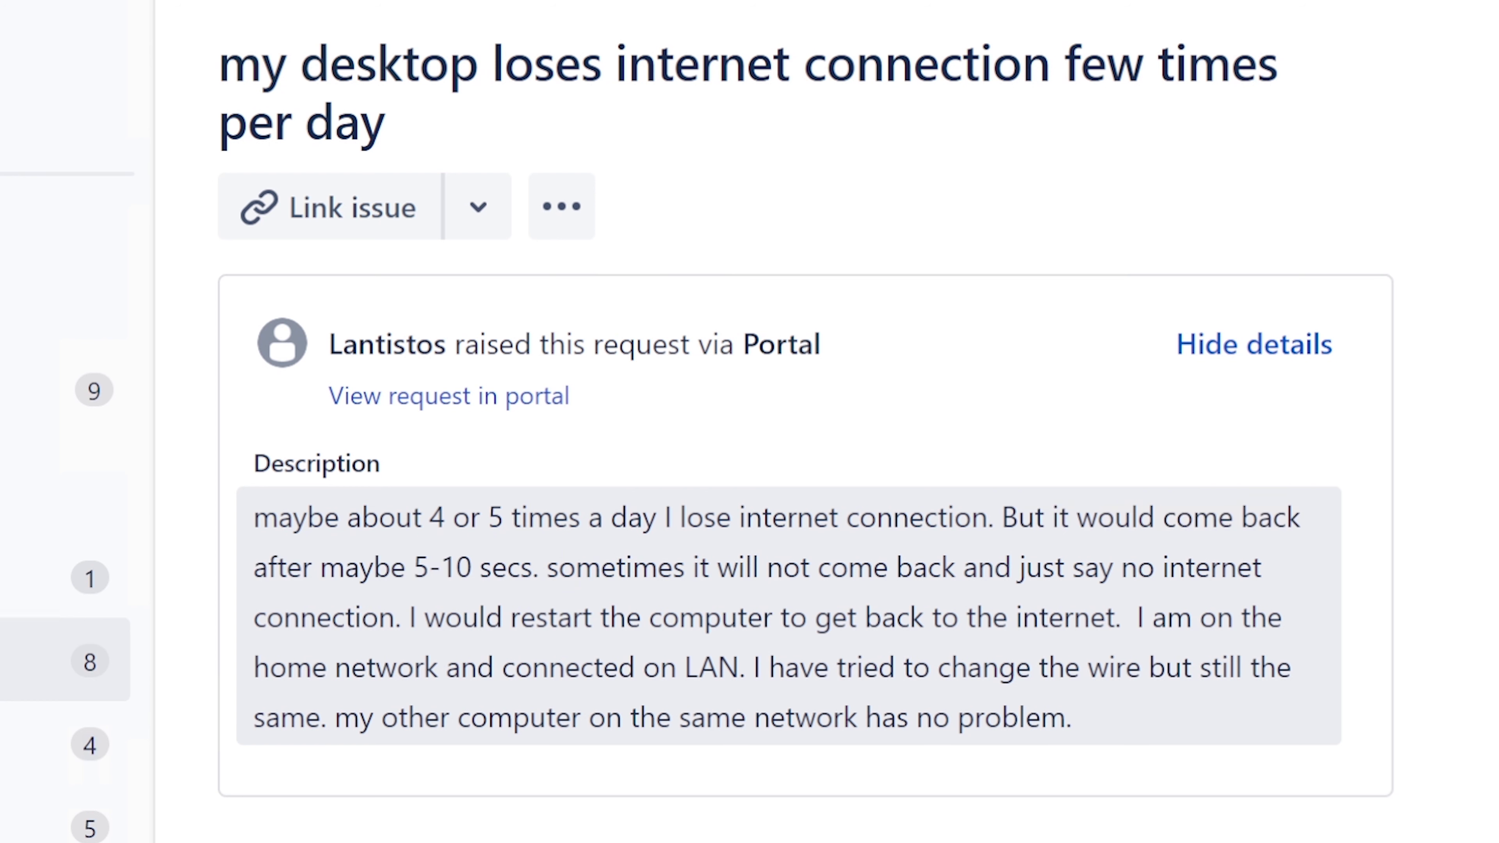
pyautogui.click(542, 567)
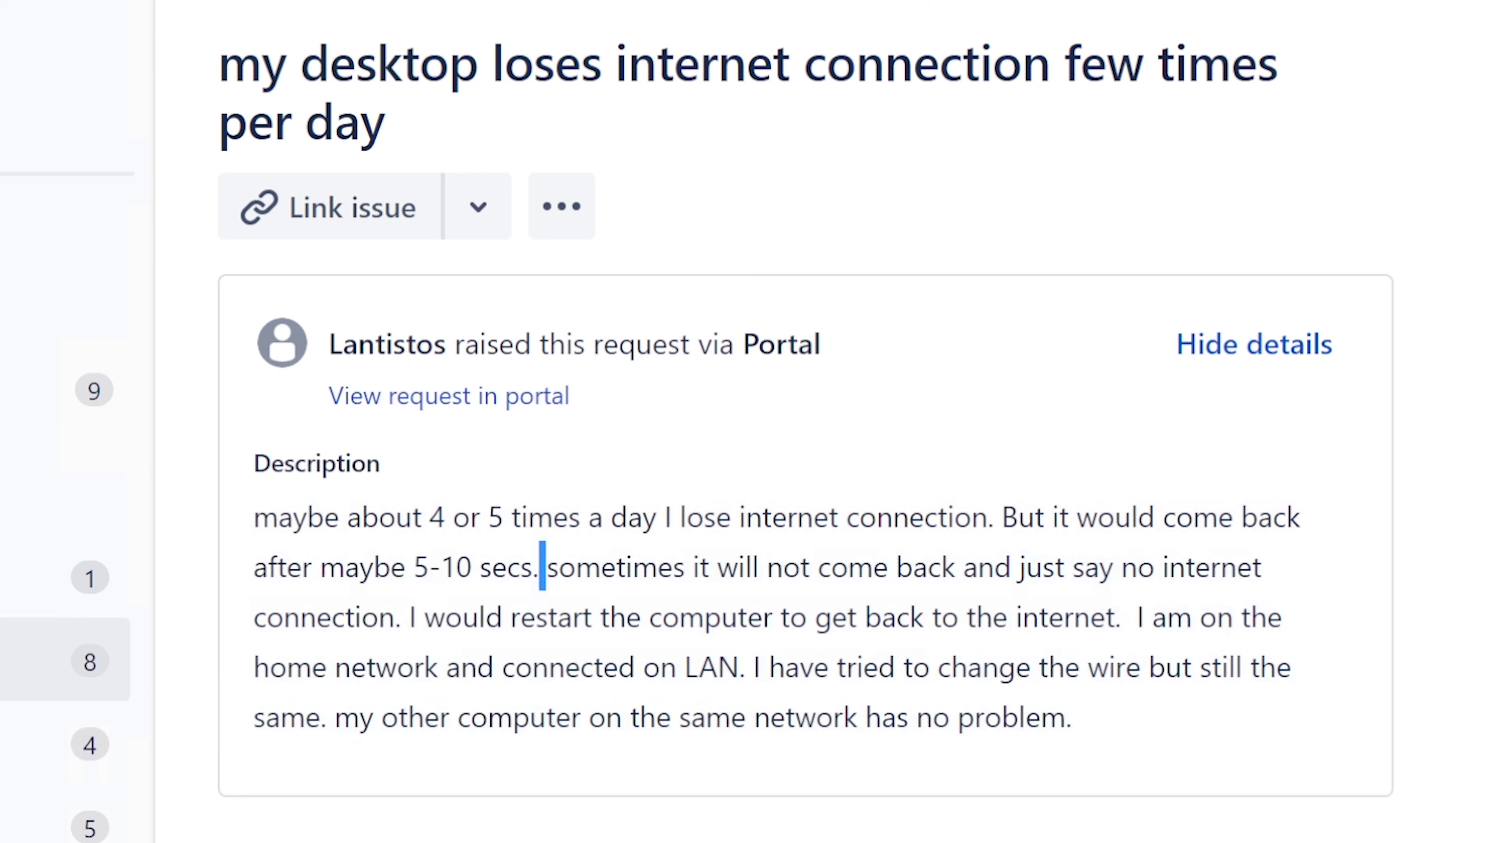
pyautogui.moveTo(329, 344); pyautogui.dragTo(451, 344)
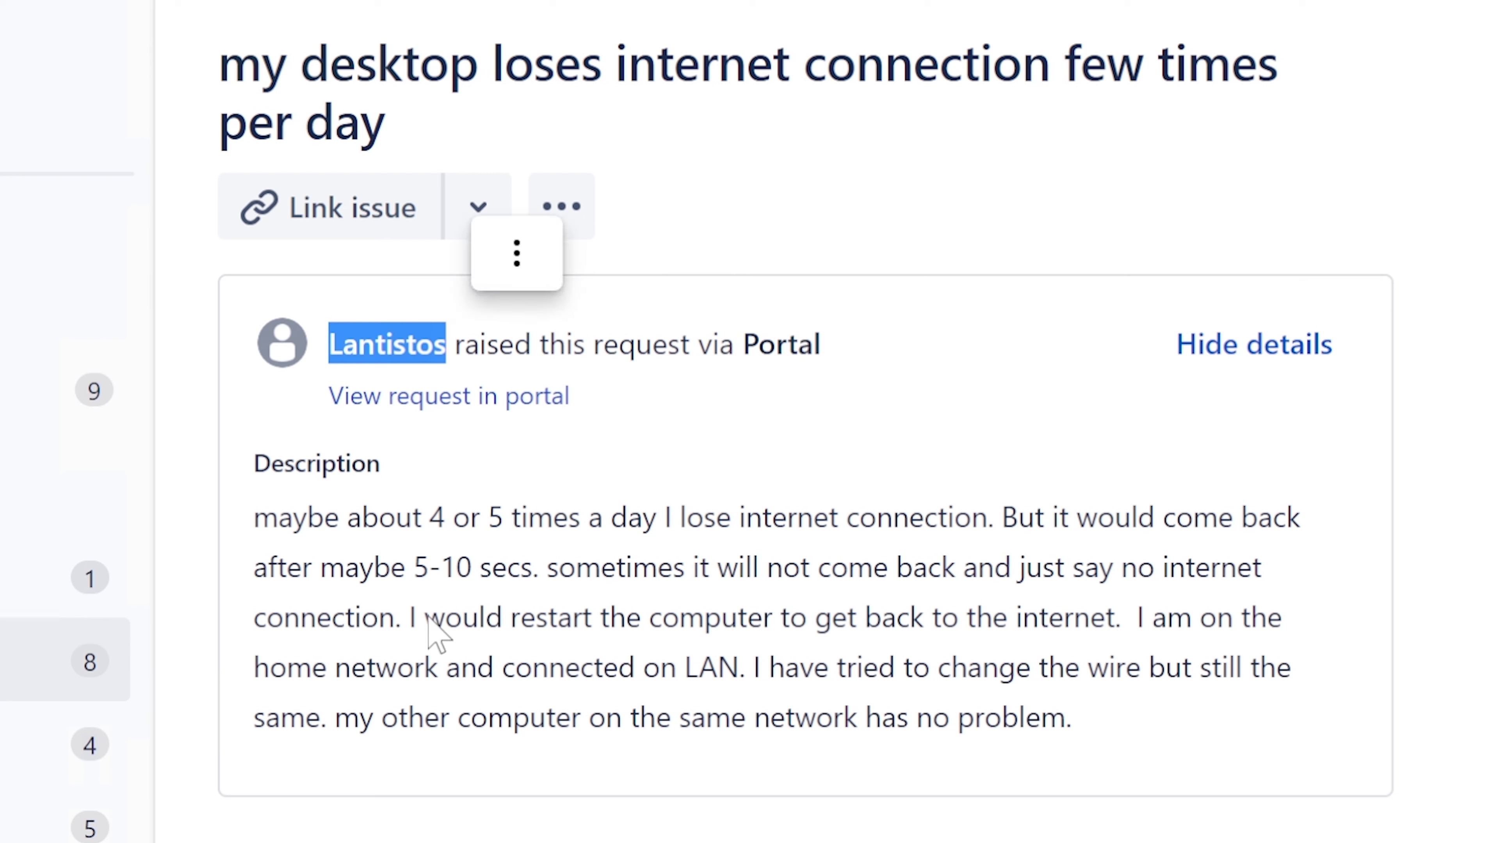
pyautogui.click(427, 575)
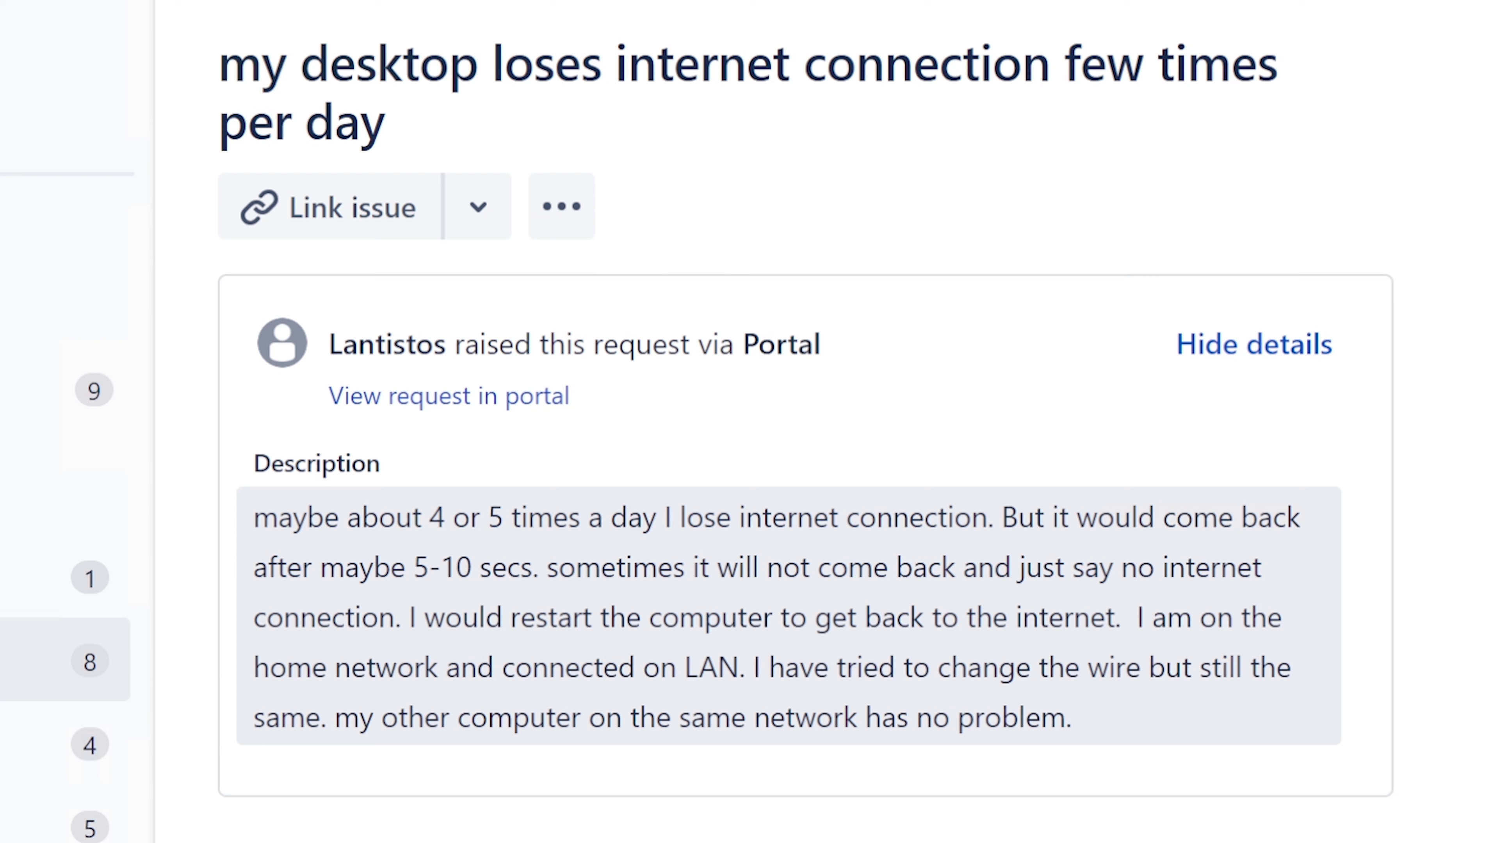
# Step: Highlight "maybe 5-10 secs", "I have tried to change the wire" and the sentence about the connection coming back in the description
pyautogui.moveTo(320, 566); pyautogui.dragTo(533, 567)
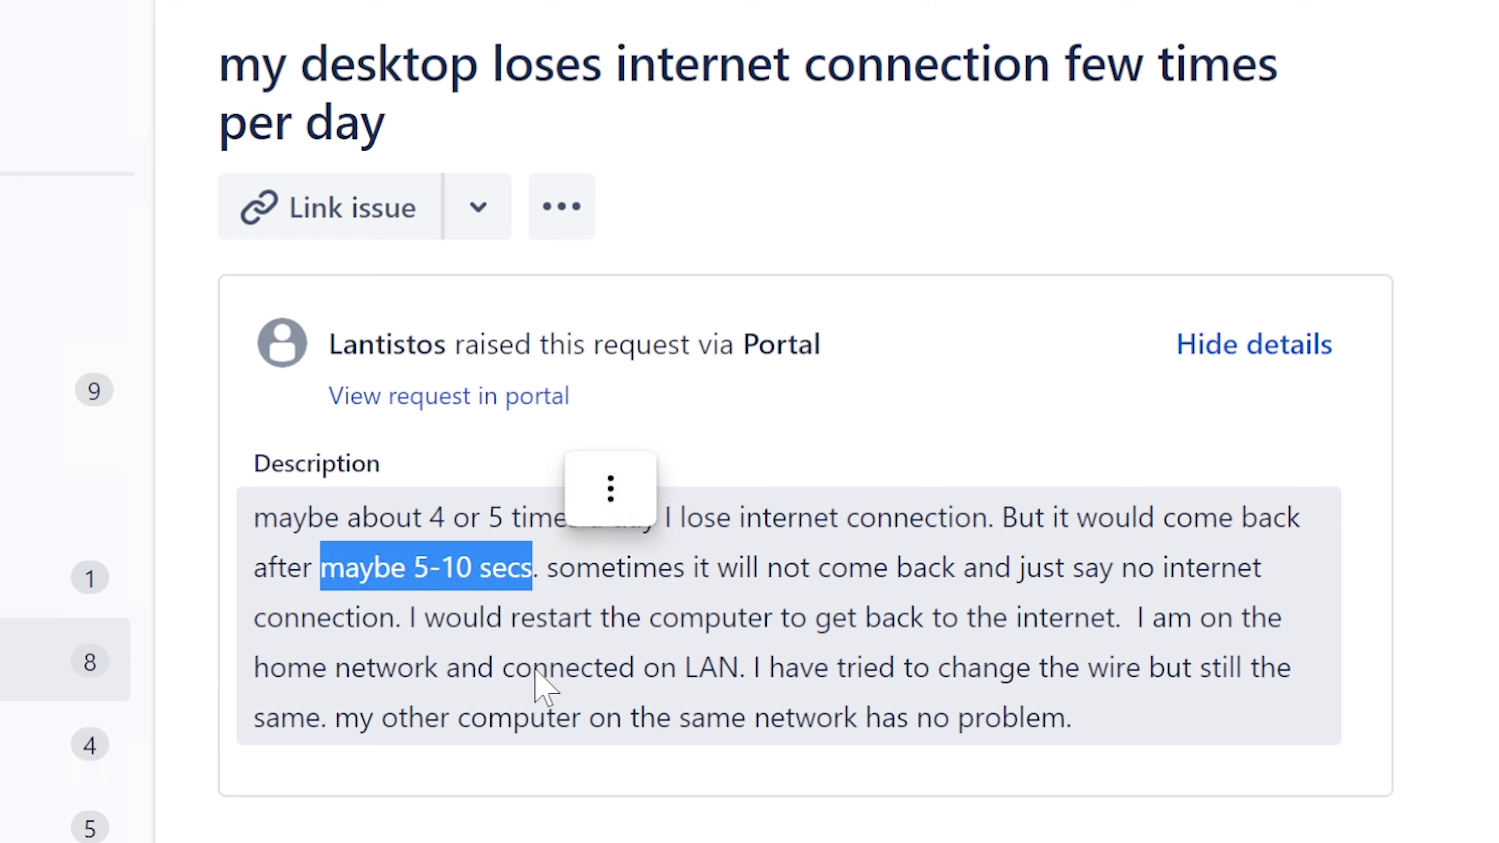
pyautogui.click(585, 669)
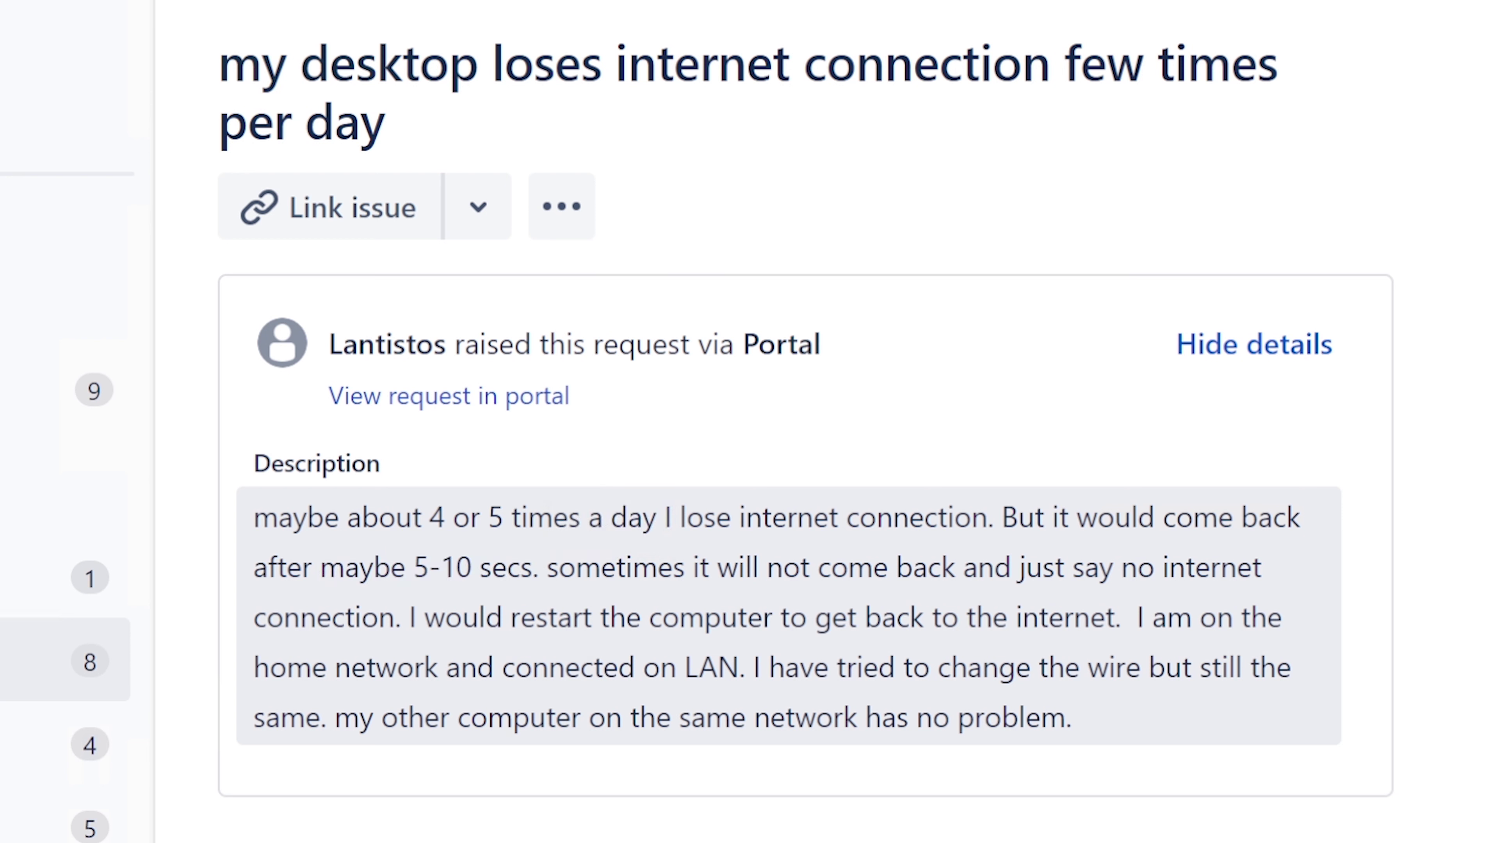
pyautogui.moveTo(746, 667); pyautogui.dragTo(1140, 667)
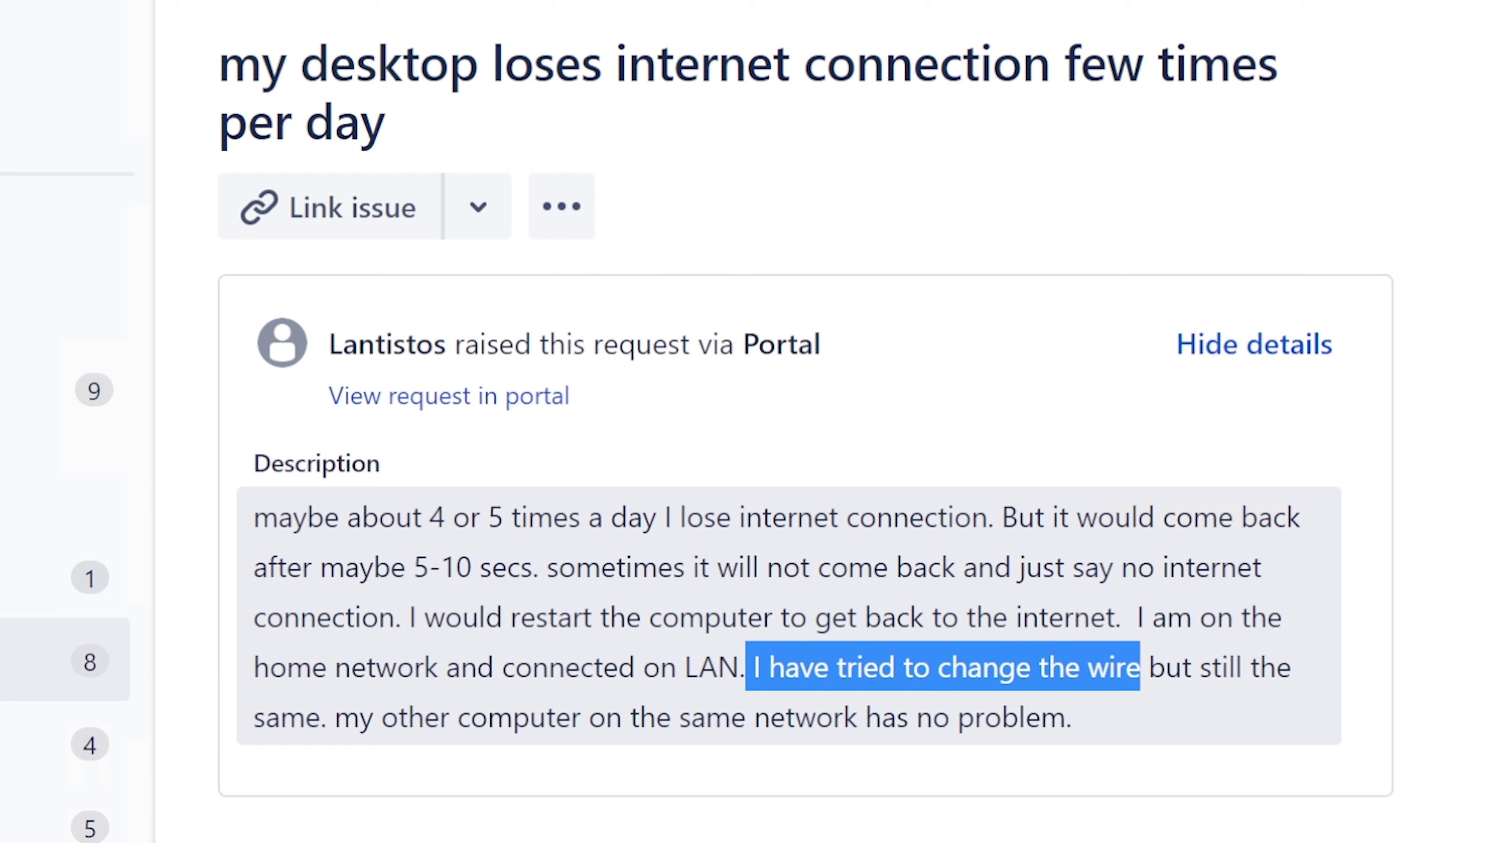
pyautogui.click(820, 557)
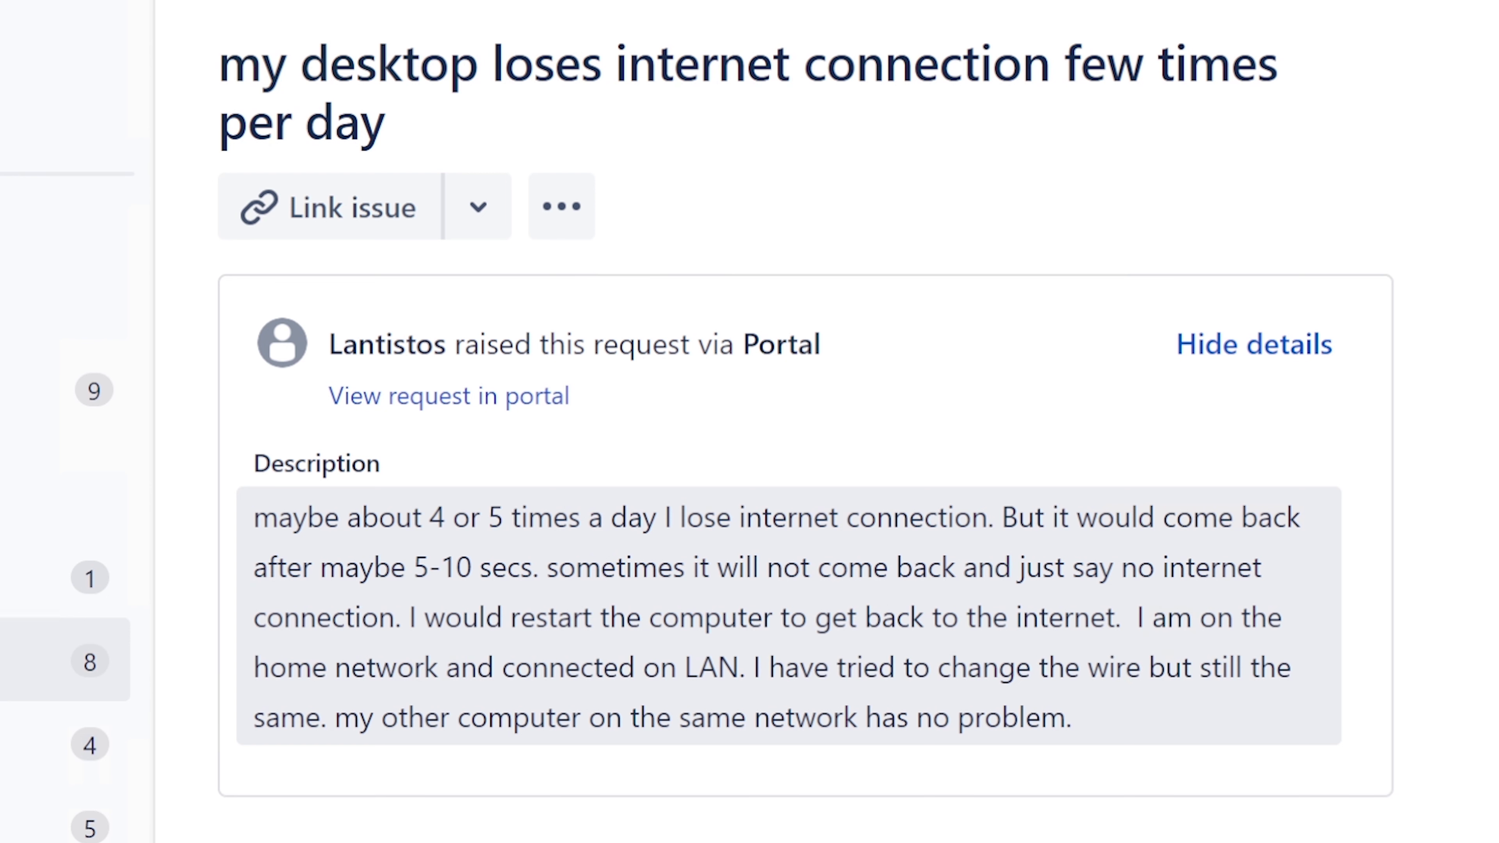
pyautogui.moveTo(995, 517); pyautogui.dragTo(539, 567)
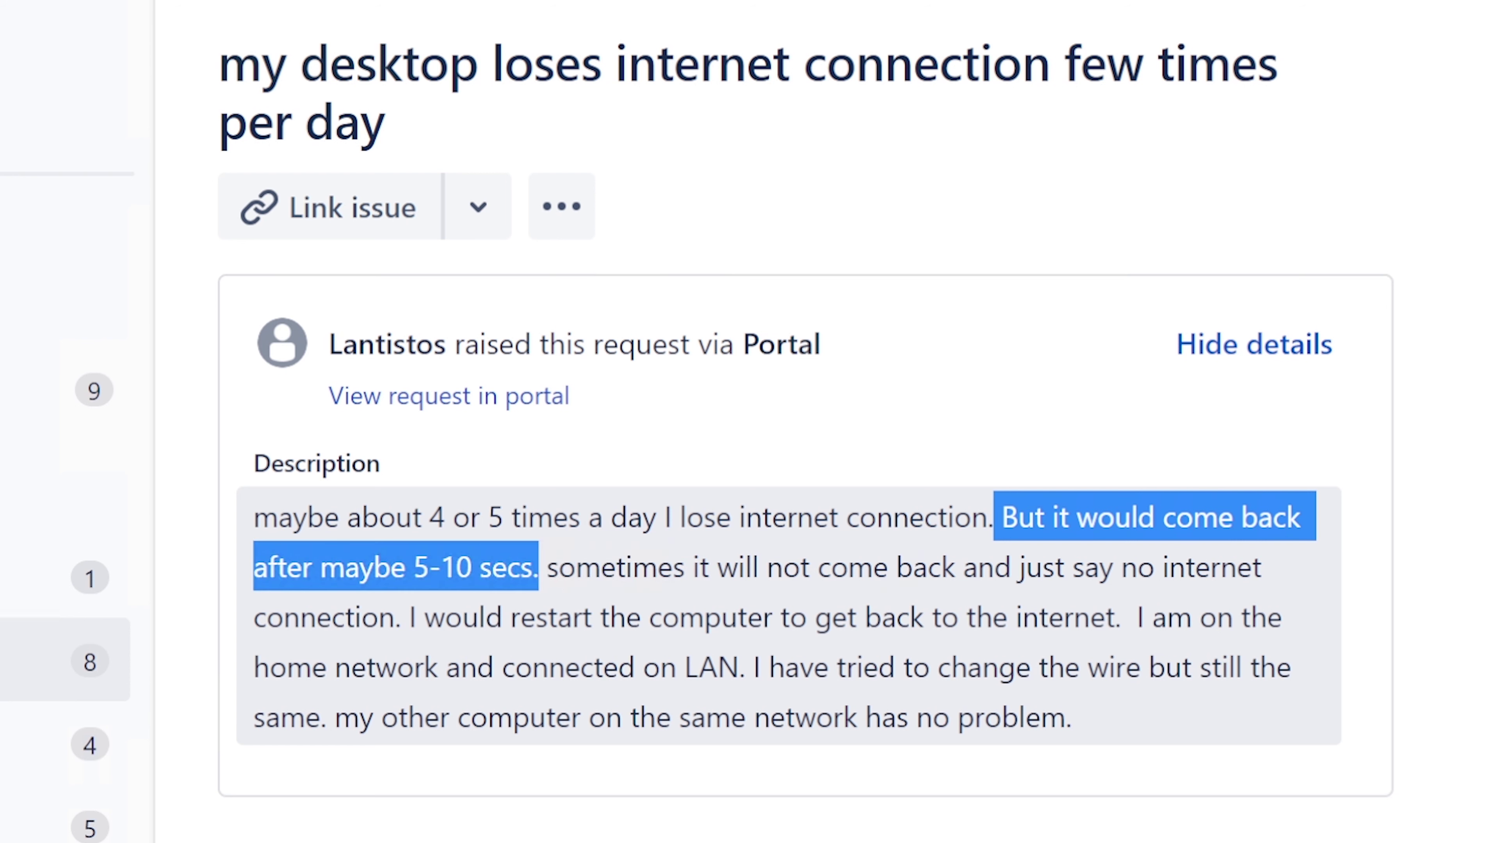
# Step: Switch to Command Prompt and highlight the Lease Obtained and Lease Expires lines of the Ethernet adapter in the ipconfig output
pyautogui.moveTo(539, 567); pyautogui.dragTo(541, 571)
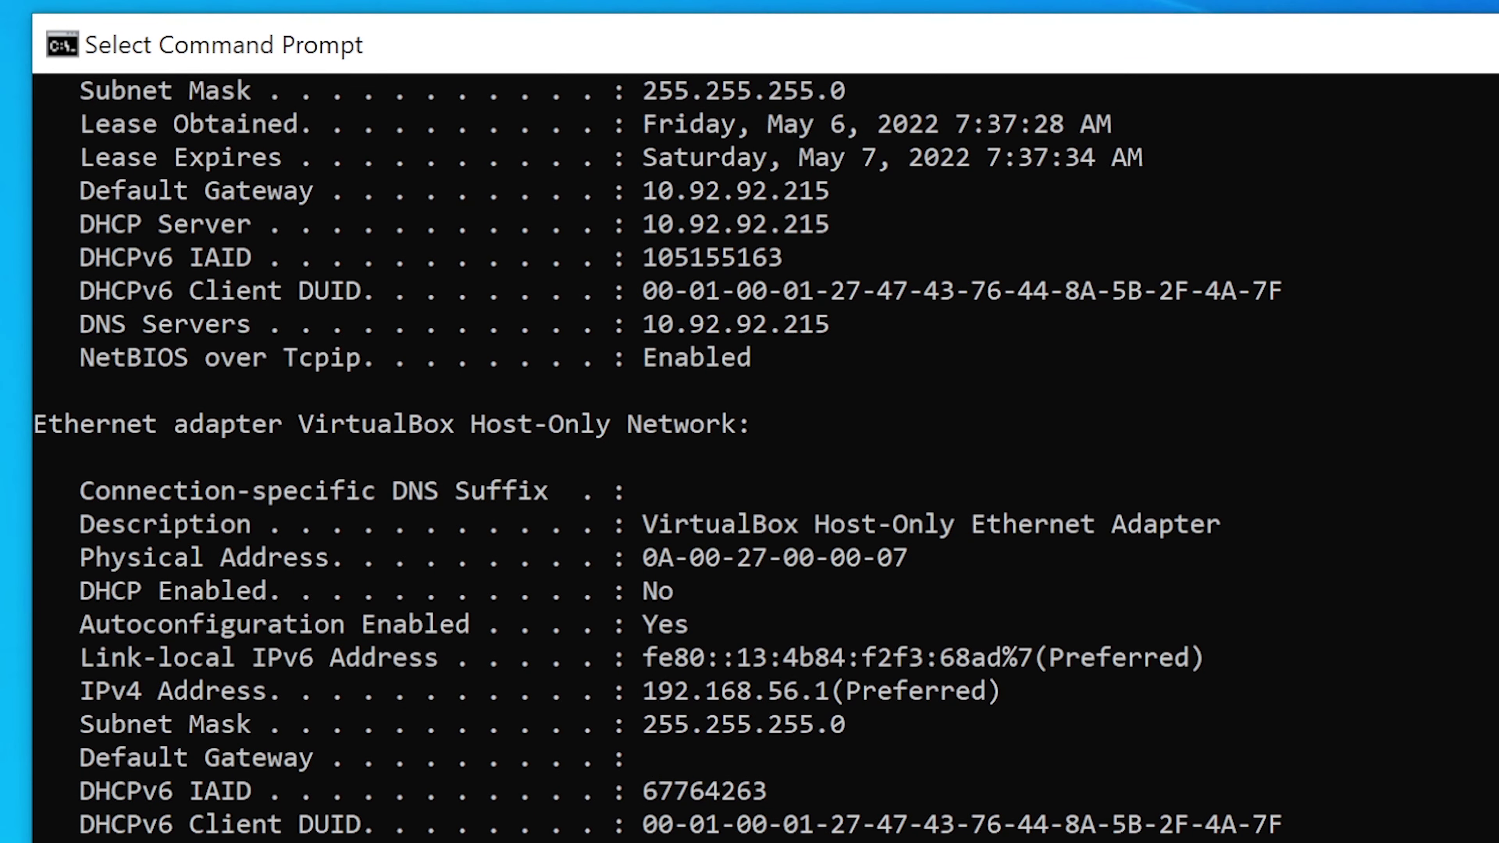
pyautogui.press('Escape')
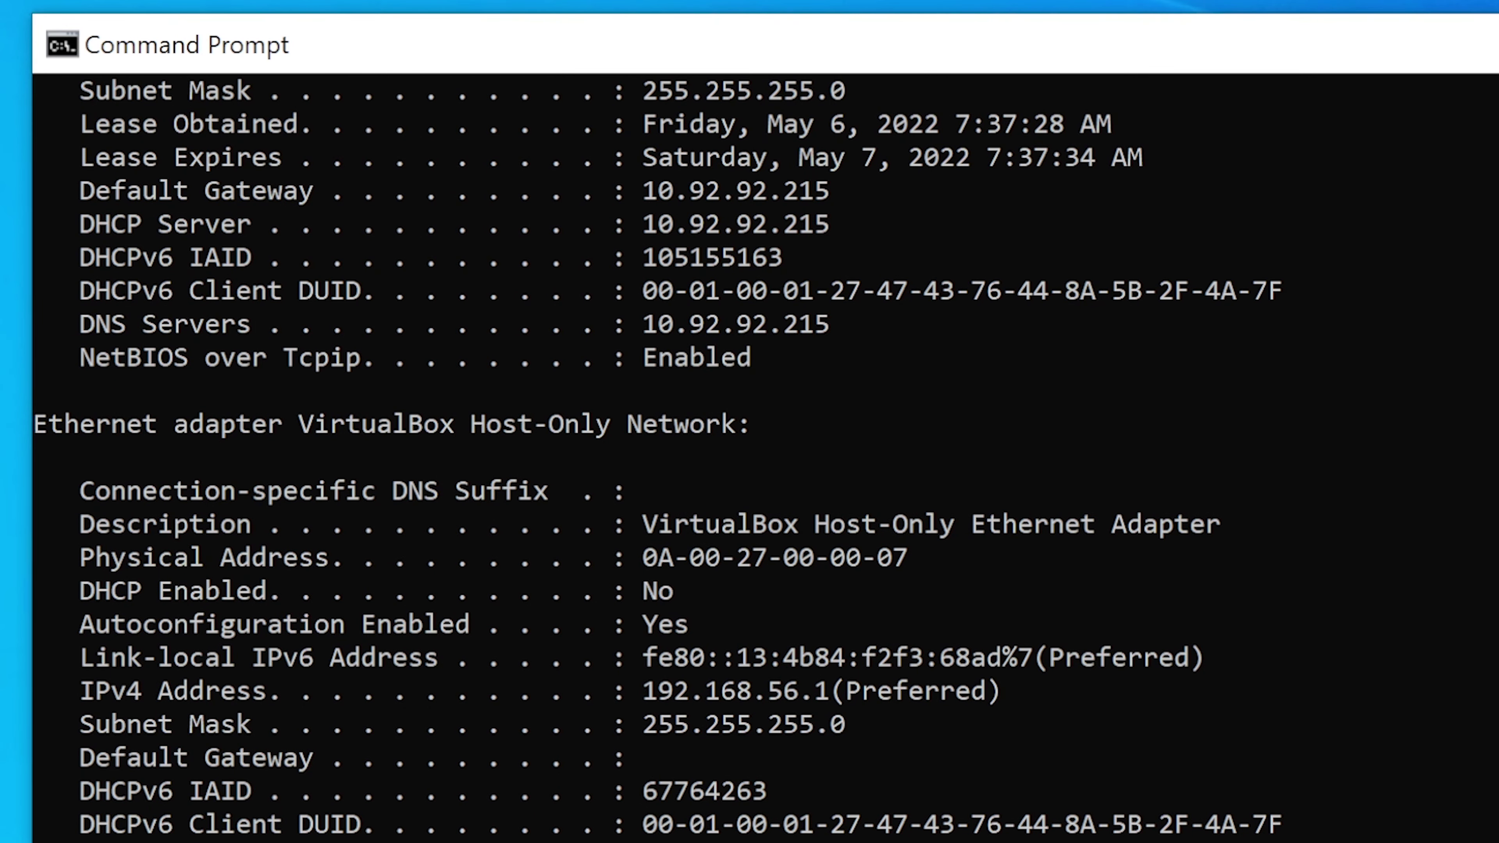
pyautogui.scroll(1, 657, 456)
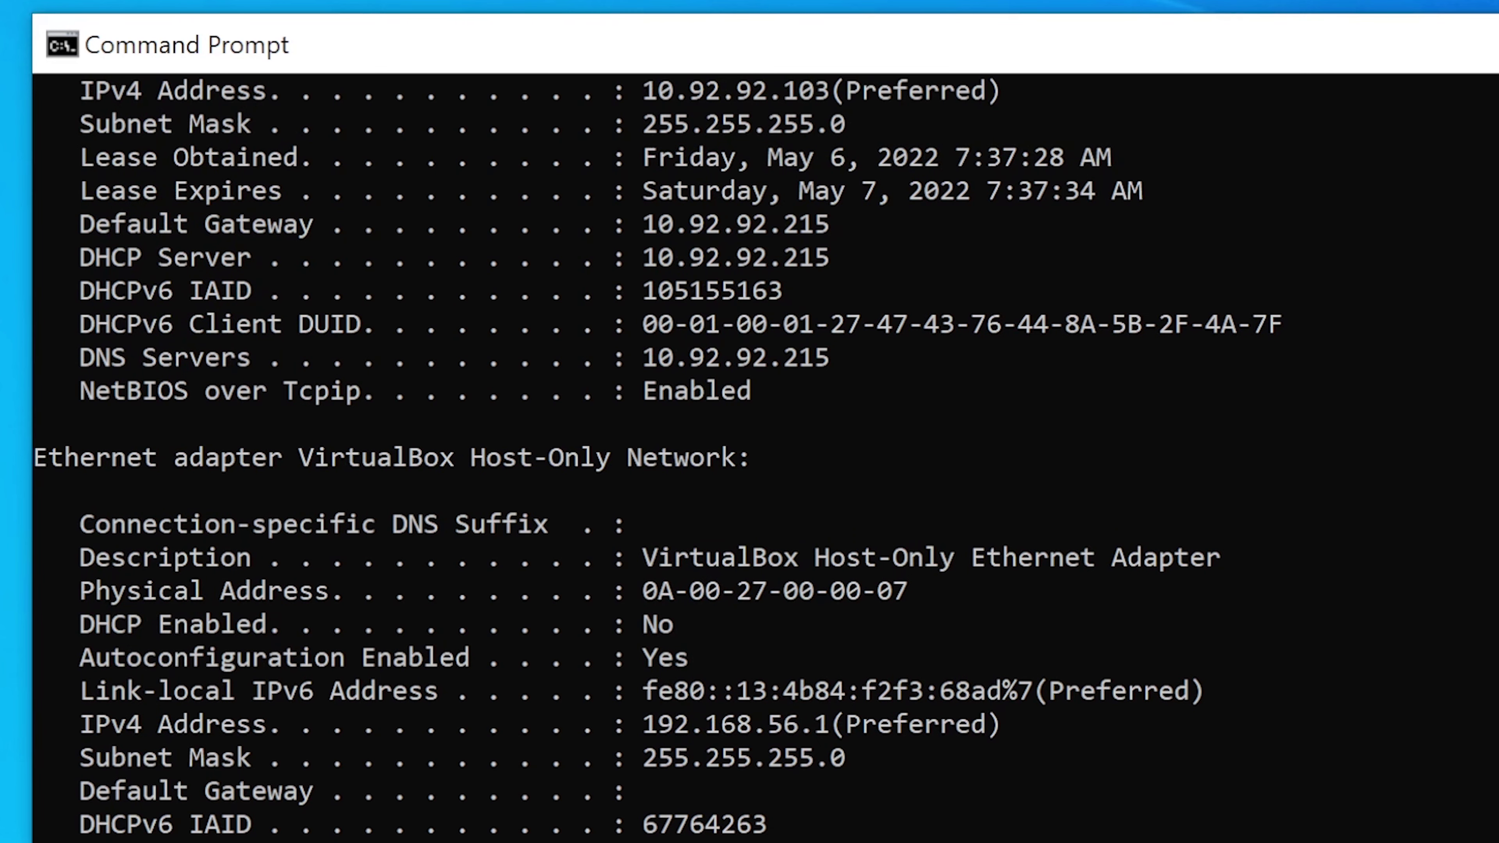
pyautogui.scroll(1, 657, 456)
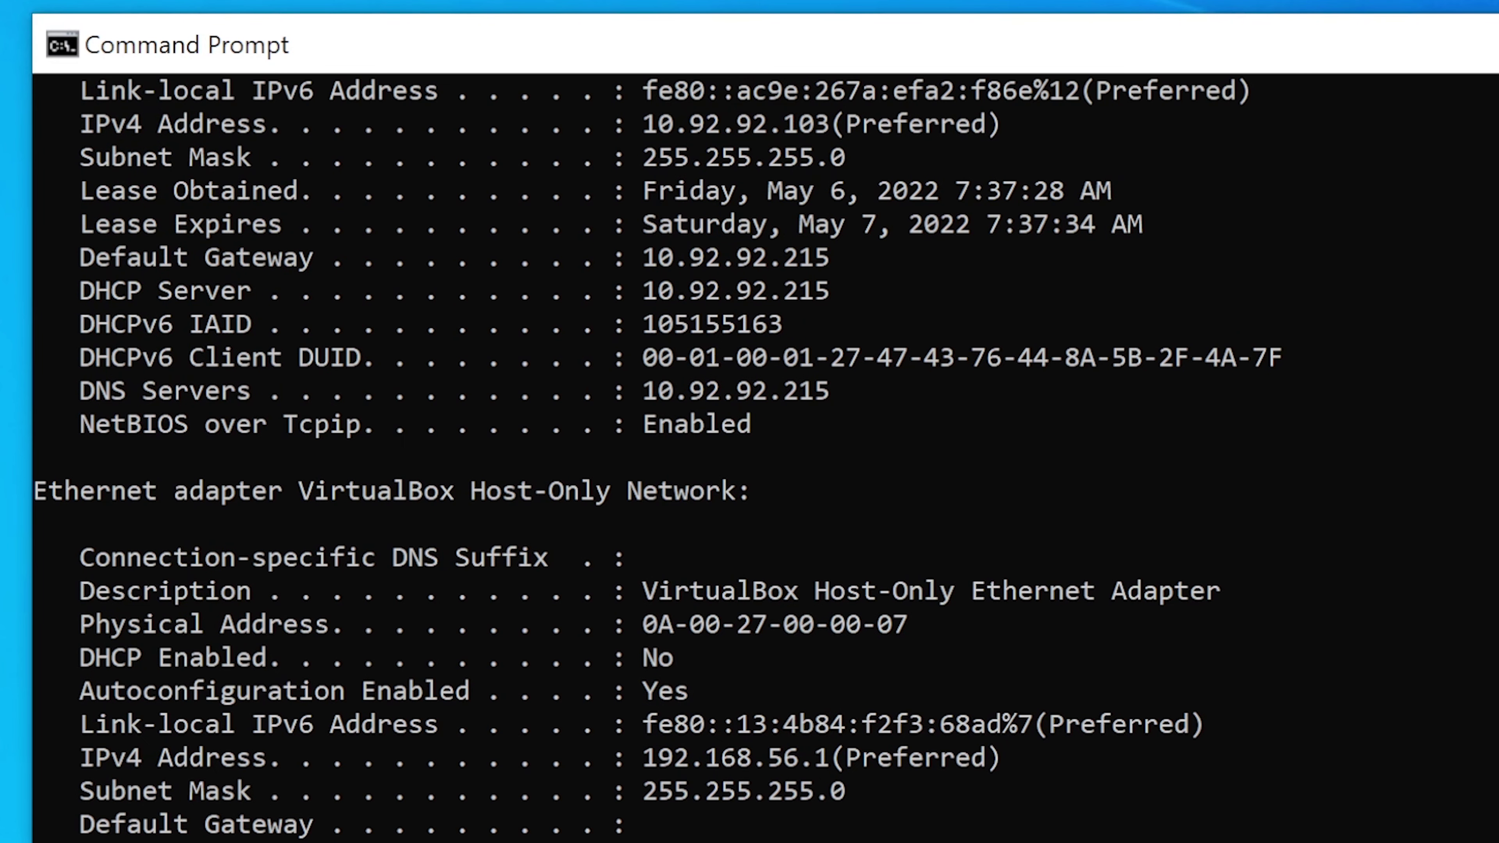
pyautogui.scroll(1, 657, 456)
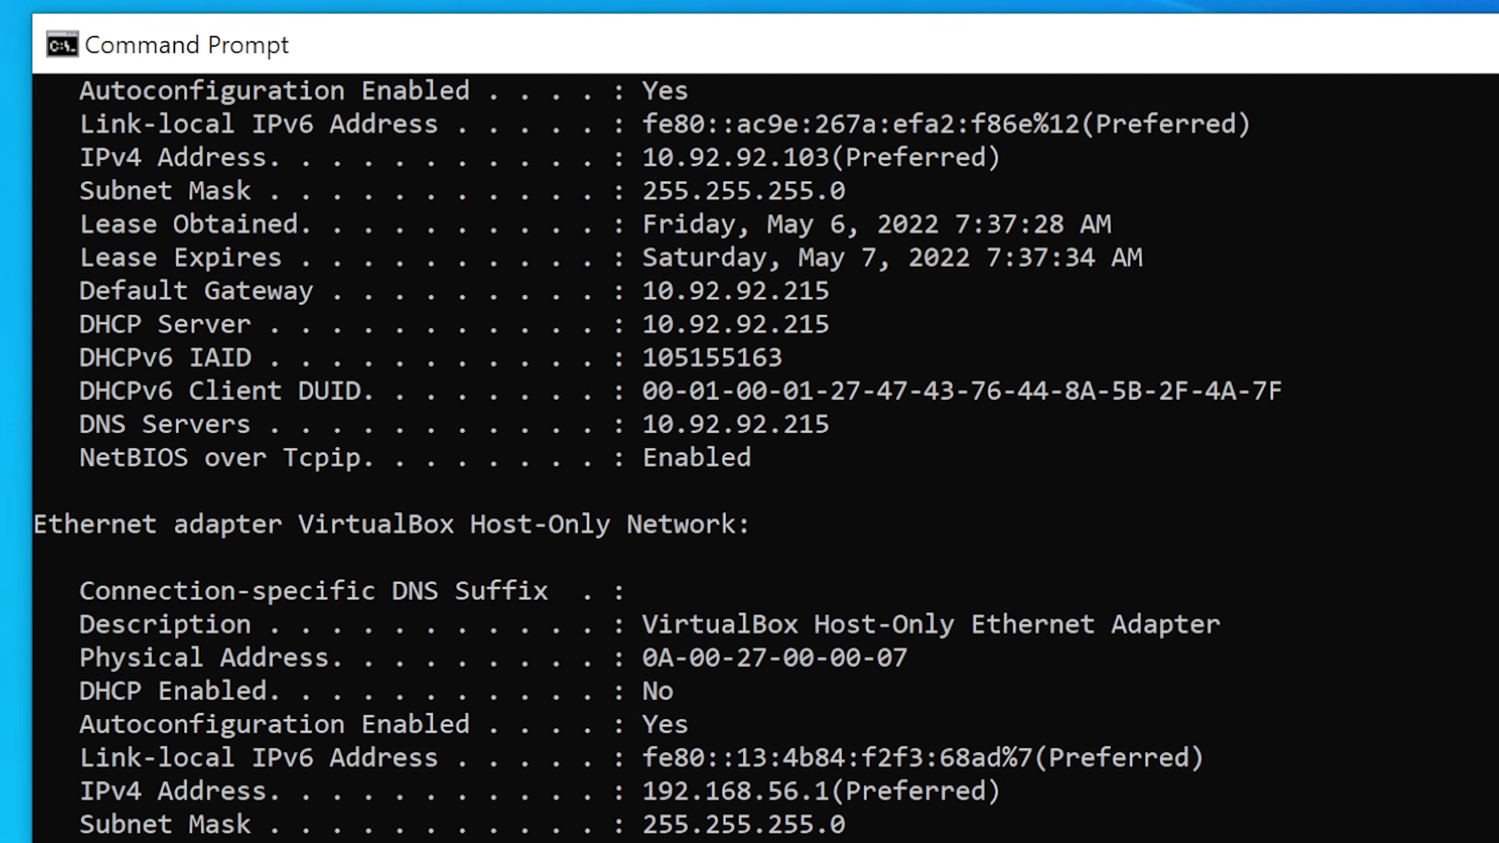
pyautogui.scroll(6, 657, 456)
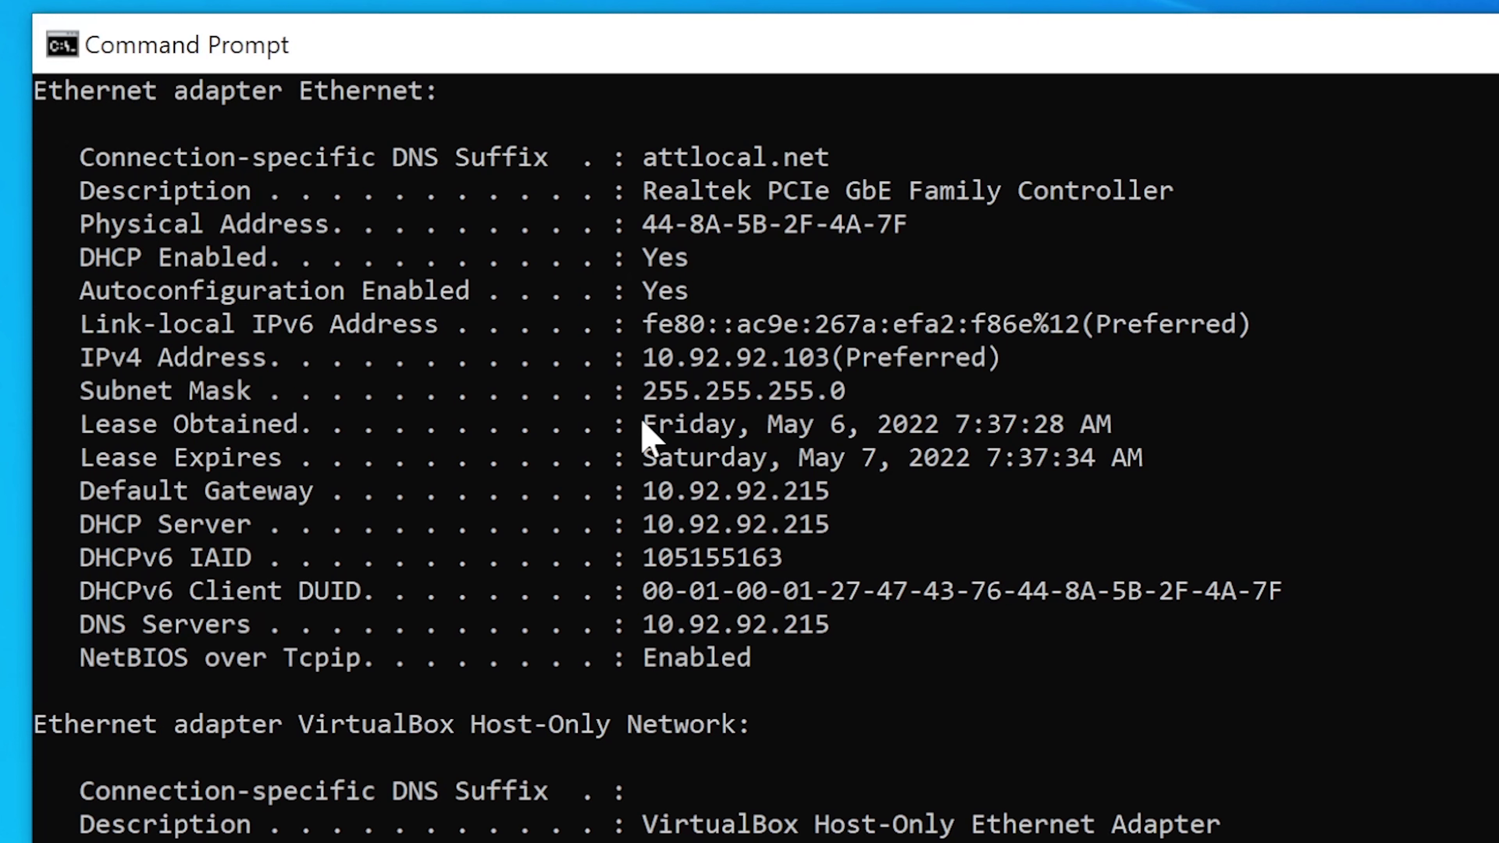
pyautogui.moveTo(642, 423); pyautogui.dragTo(709, 437)
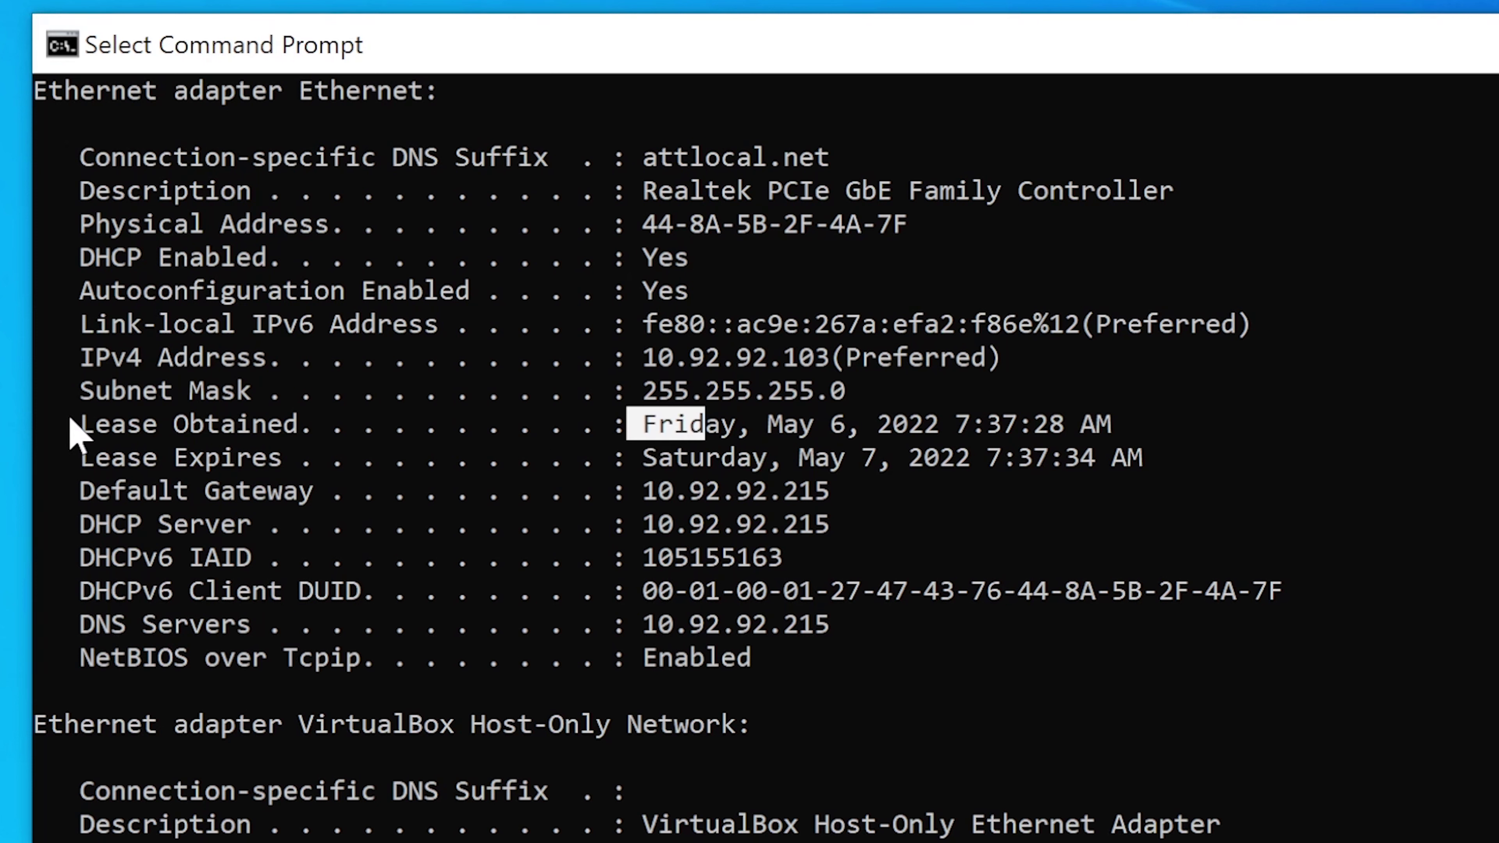
pyautogui.moveTo(74, 426); pyautogui.dragTo(1136, 425)
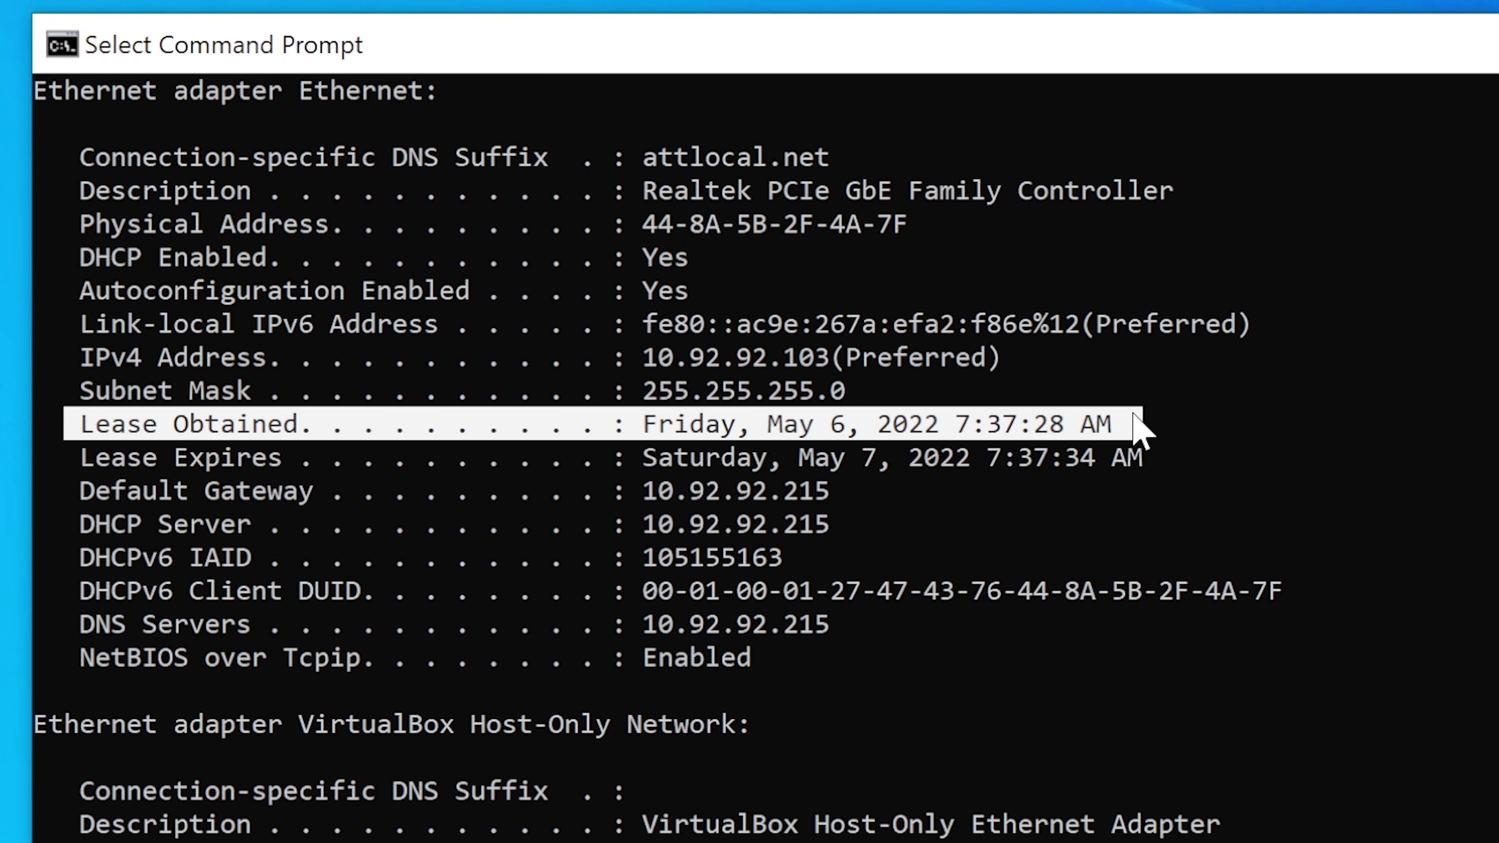
pyautogui.click(72, 458)
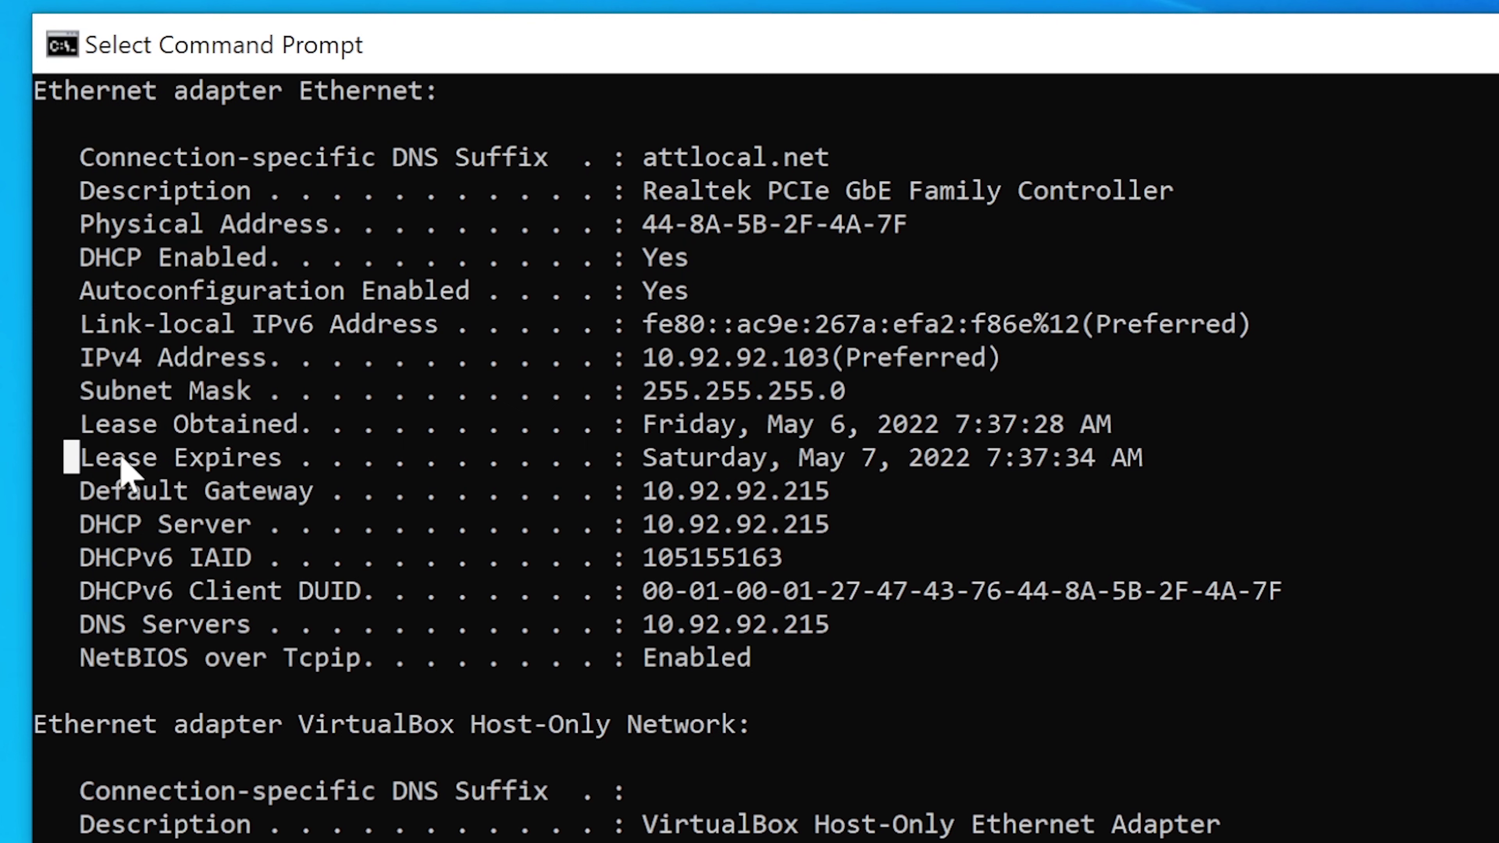
pyautogui.moveTo(122, 462); pyautogui.dragTo(1171, 449)
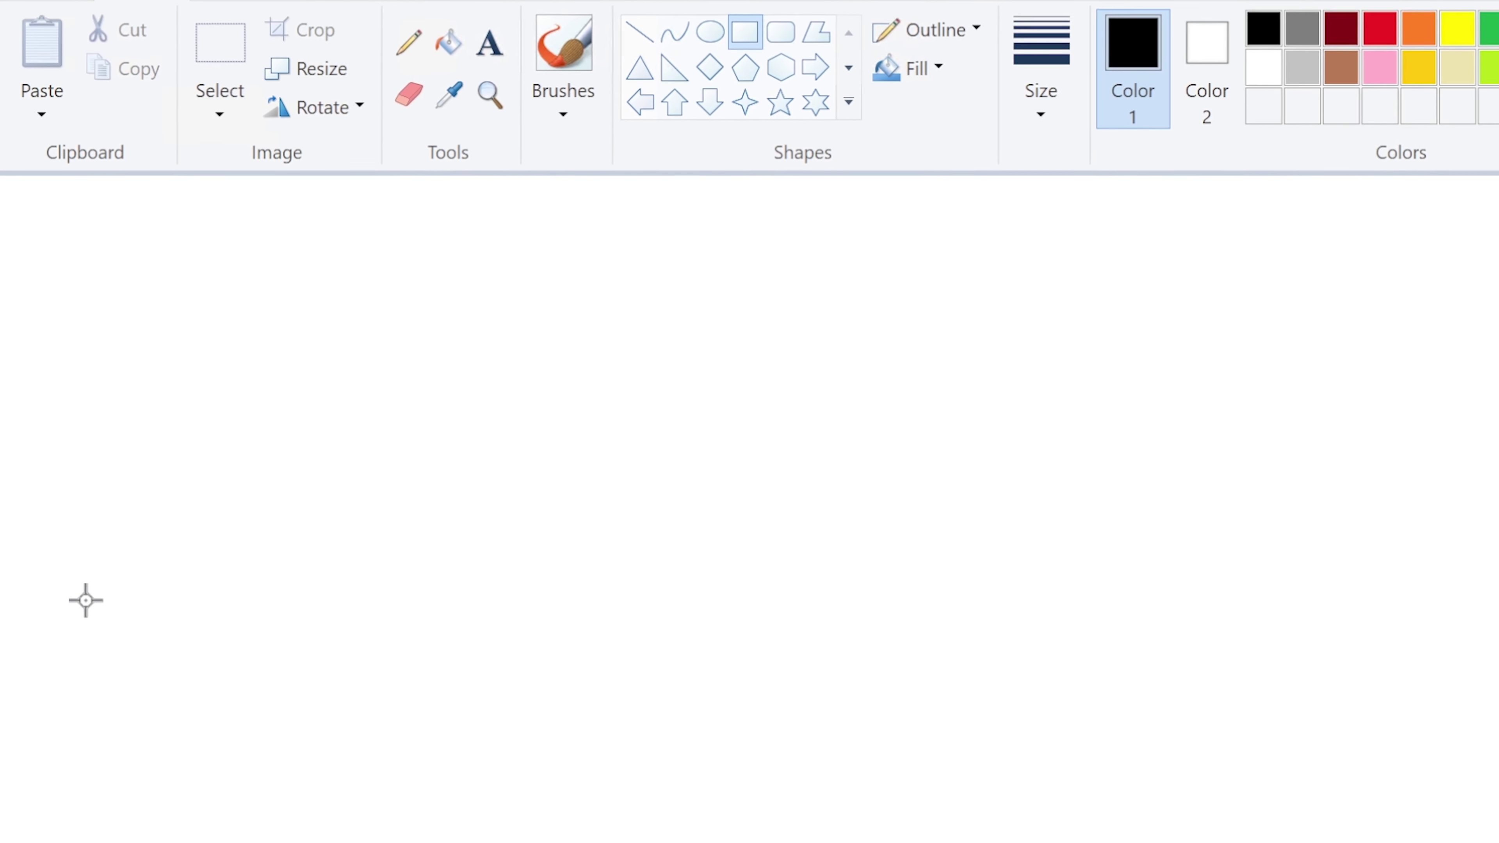
# Step: Switch to Paint and draw a large rectangle with a pentagon to its right on the blank canvas
pyautogui.moveTo(195, 460)
pyautogui.mouseDown()
pyautogui.moveTo(280, 495)
pyautogui.moveTo(496, 639)
pyautogui.mouseUp()
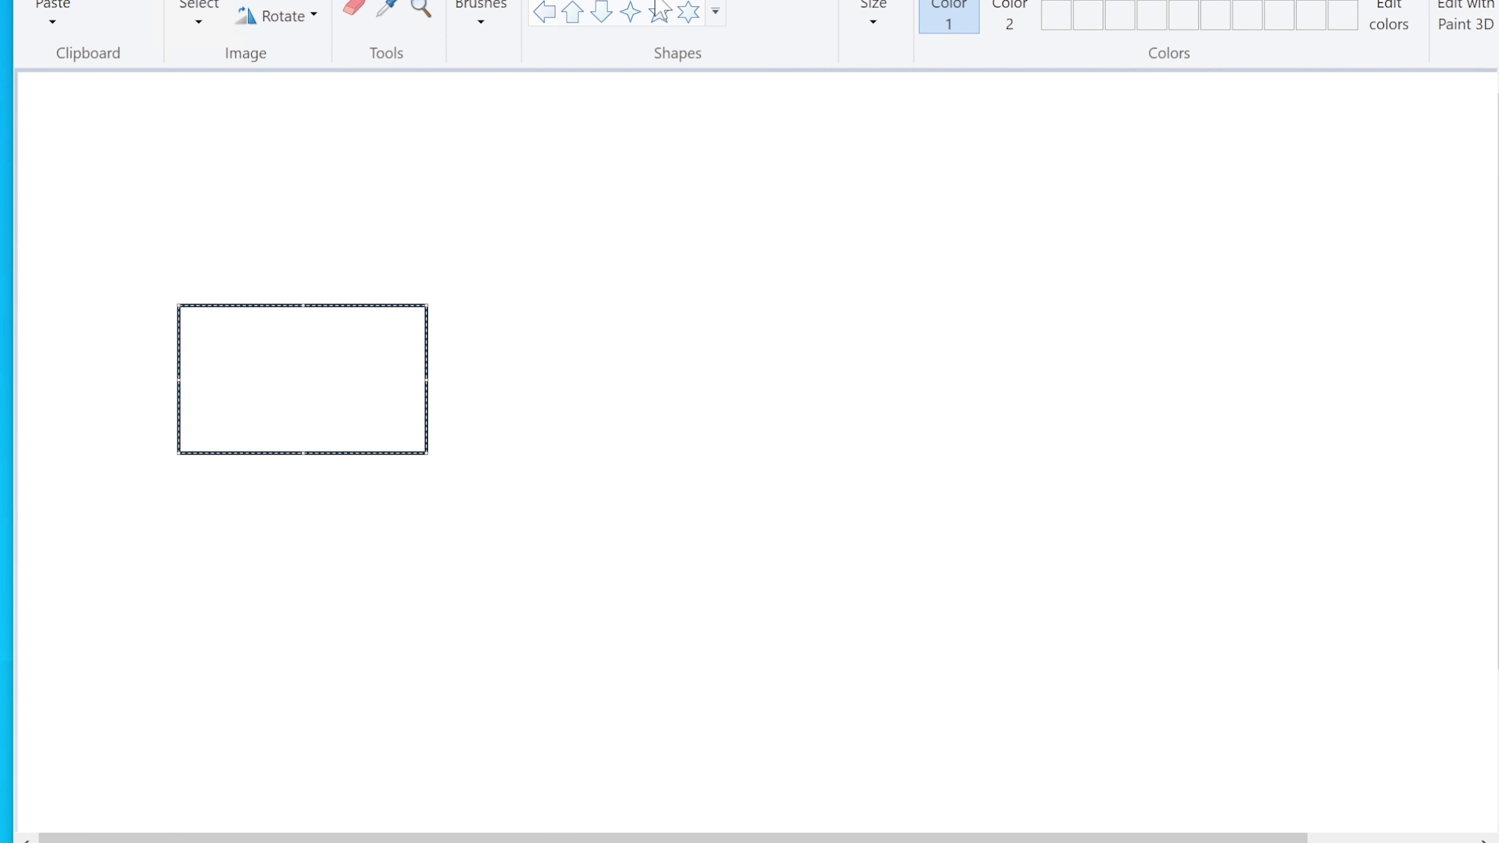
pyautogui.click(640, 2)
pyautogui.moveTo(873, 224); pyautogui.dragTo(1148, 494)
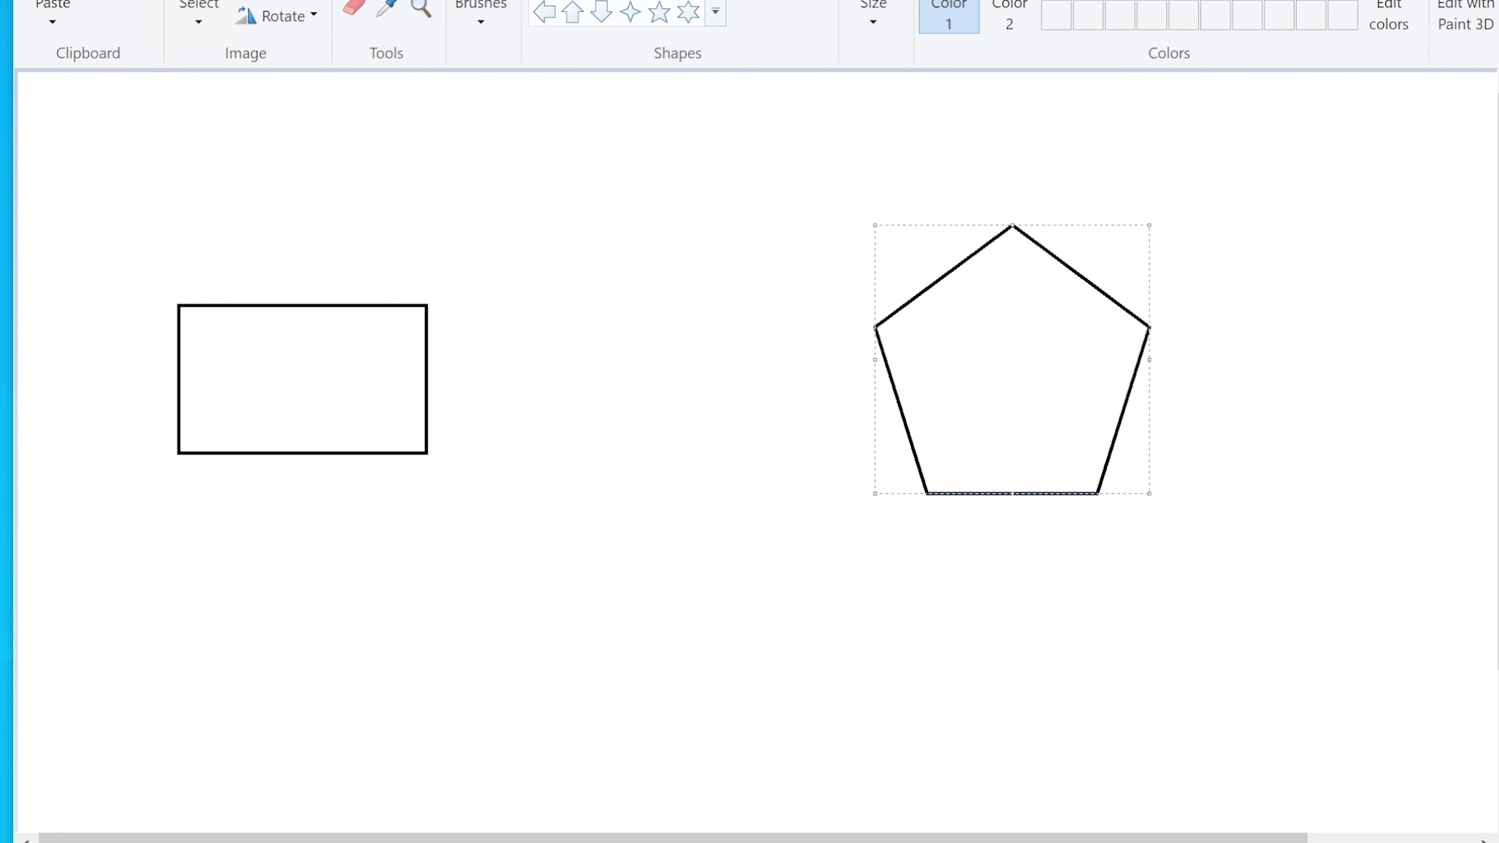
# Step: Draw a row of five small rectangles beneath the large rectangle and the pentagon
pyautogui.moveTo(162, 621); pyautogui.dragTo(271, 699)
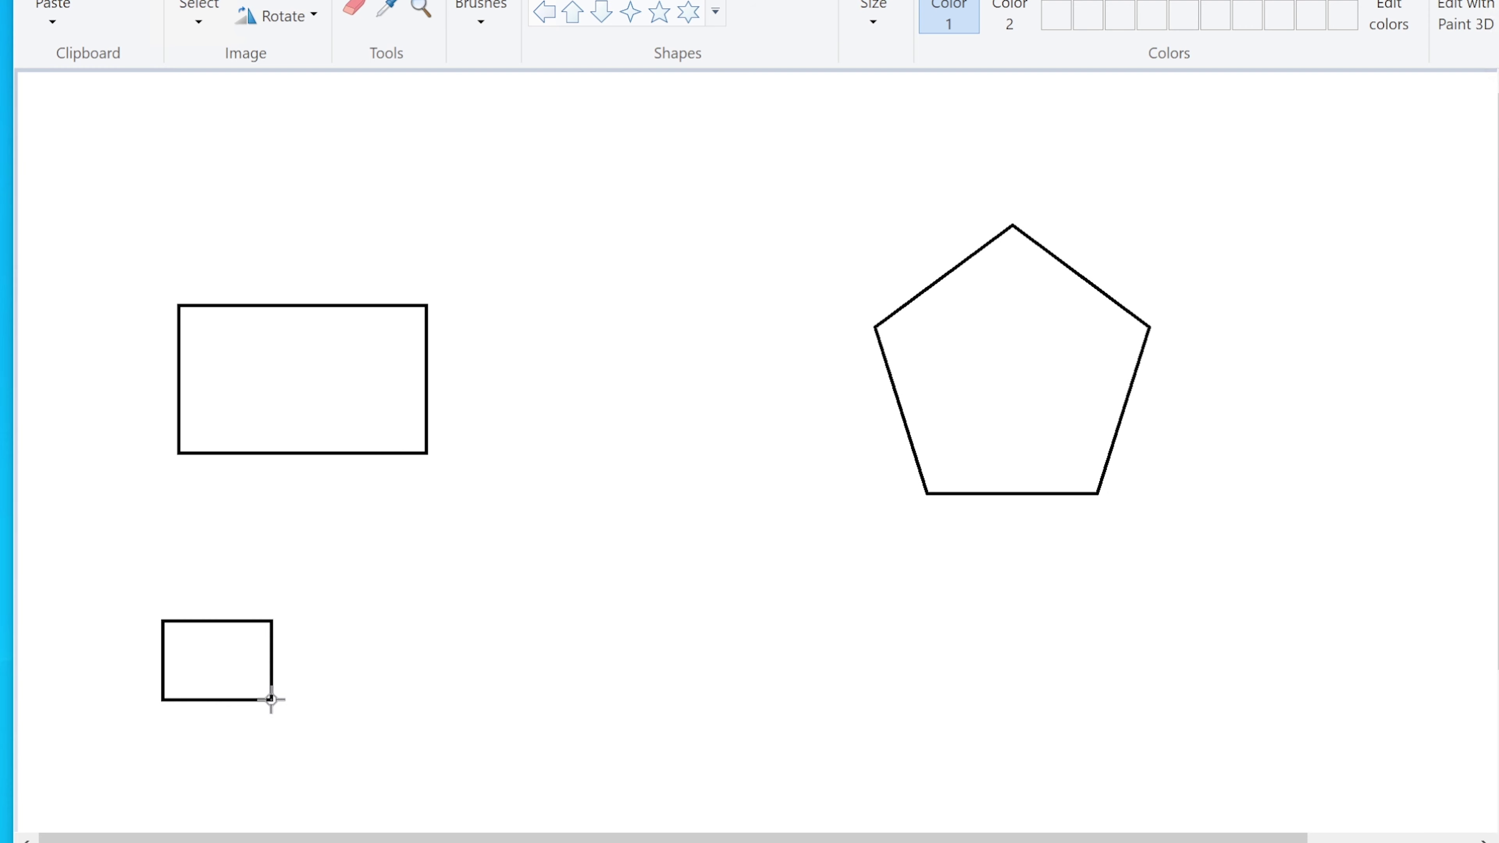
pyautogui.moveTo(339, 624); pyautogui.dragTo(465, 699)
pyautogui.moveTo(533, 636); pyautogui.dragTo(680, 721)
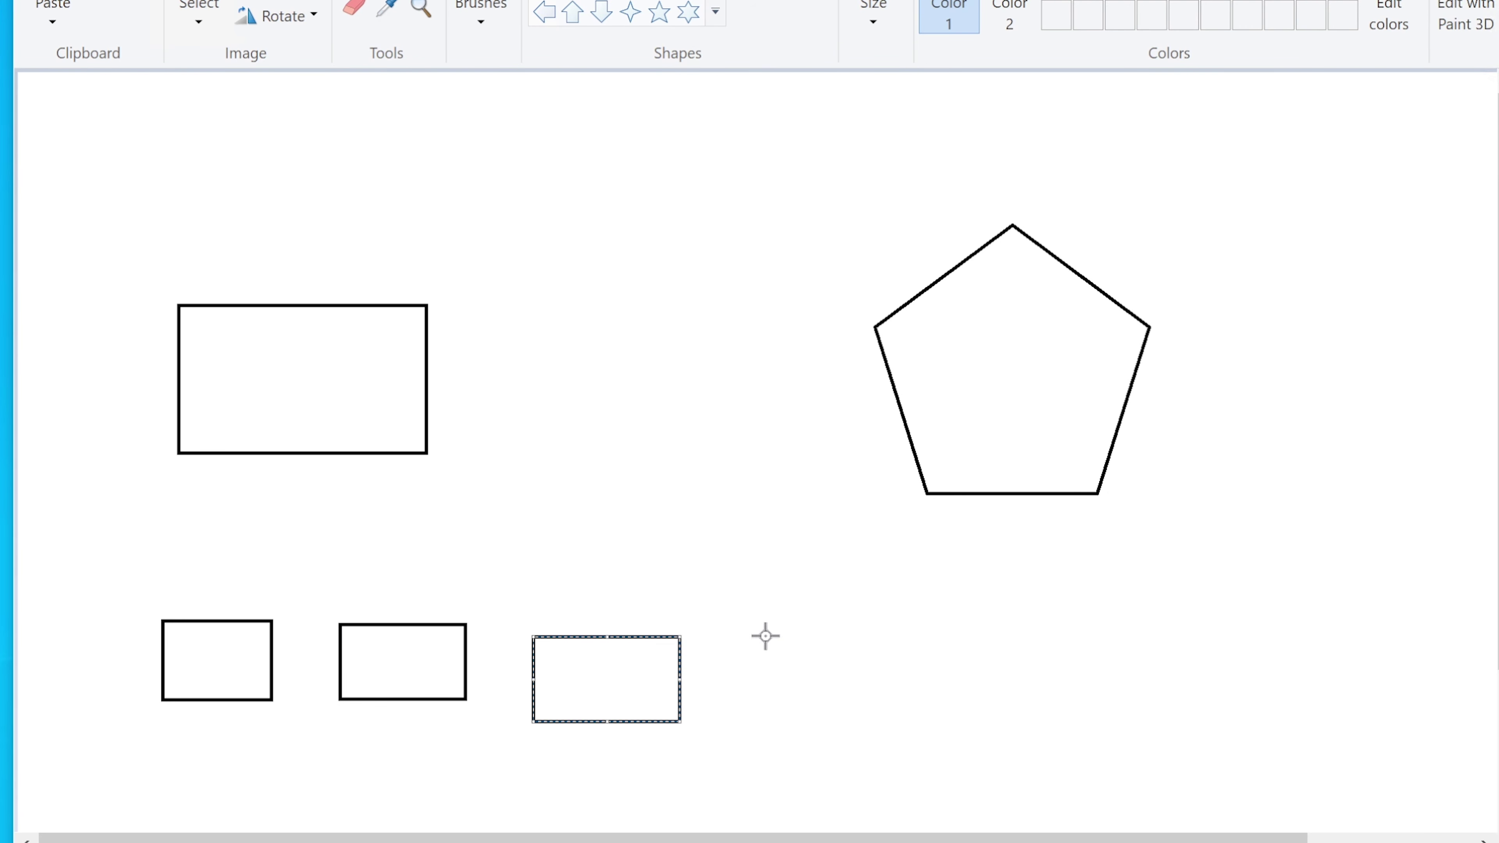
pyautogui.moveTo(765, 636); pyautogui.dragTo(909, 721)
pyautogui.moveTo(994, 636); pyautogui.dragTo(1176, 731)
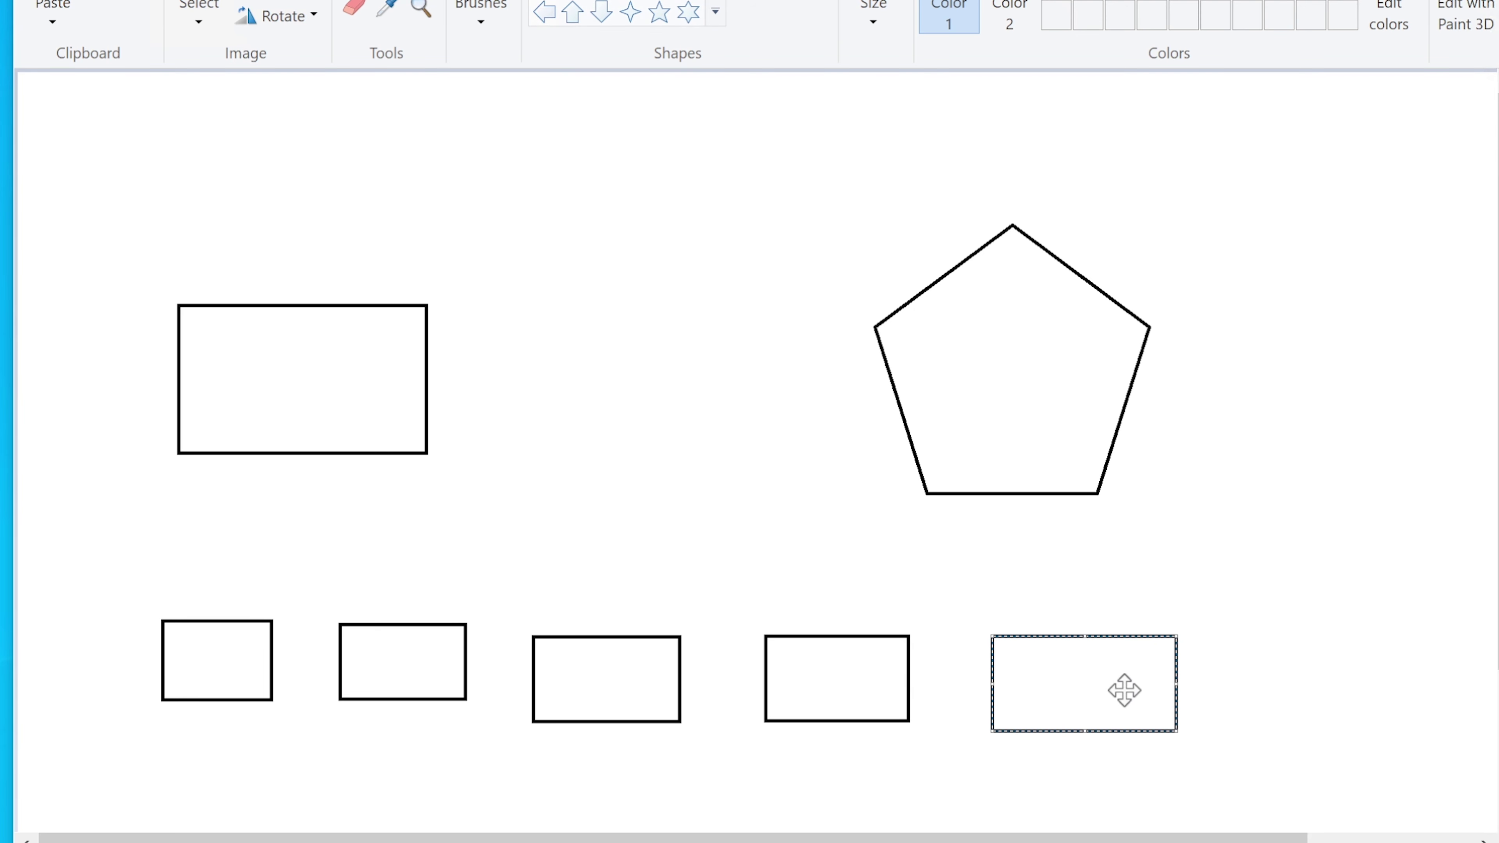
# Step: Handwrite "R/M" inside the pentagon and "PC" inside the large rectangle with the Pencil tool
pyautogui.click(1039, 413)
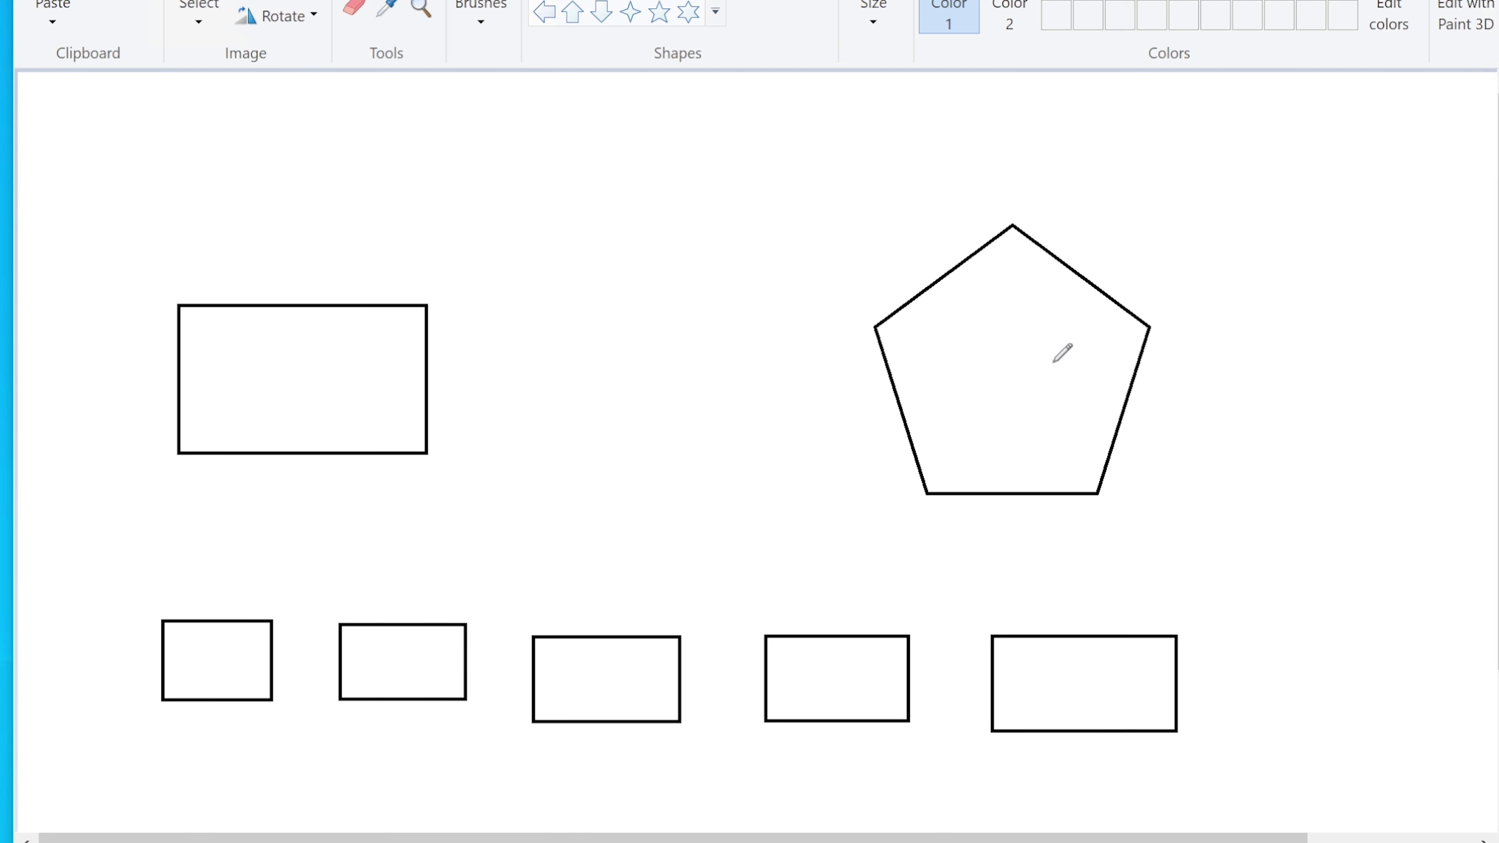
pyautogui.moveTo(953, 351); pyautogui.dragTo(954, 424)
pyautogui.moveTo(958, 357); pyautogui.dragTo(998, 422)
pyautogui.moveTo(1052, 327); pyautogui.dragTo(1013, 470)
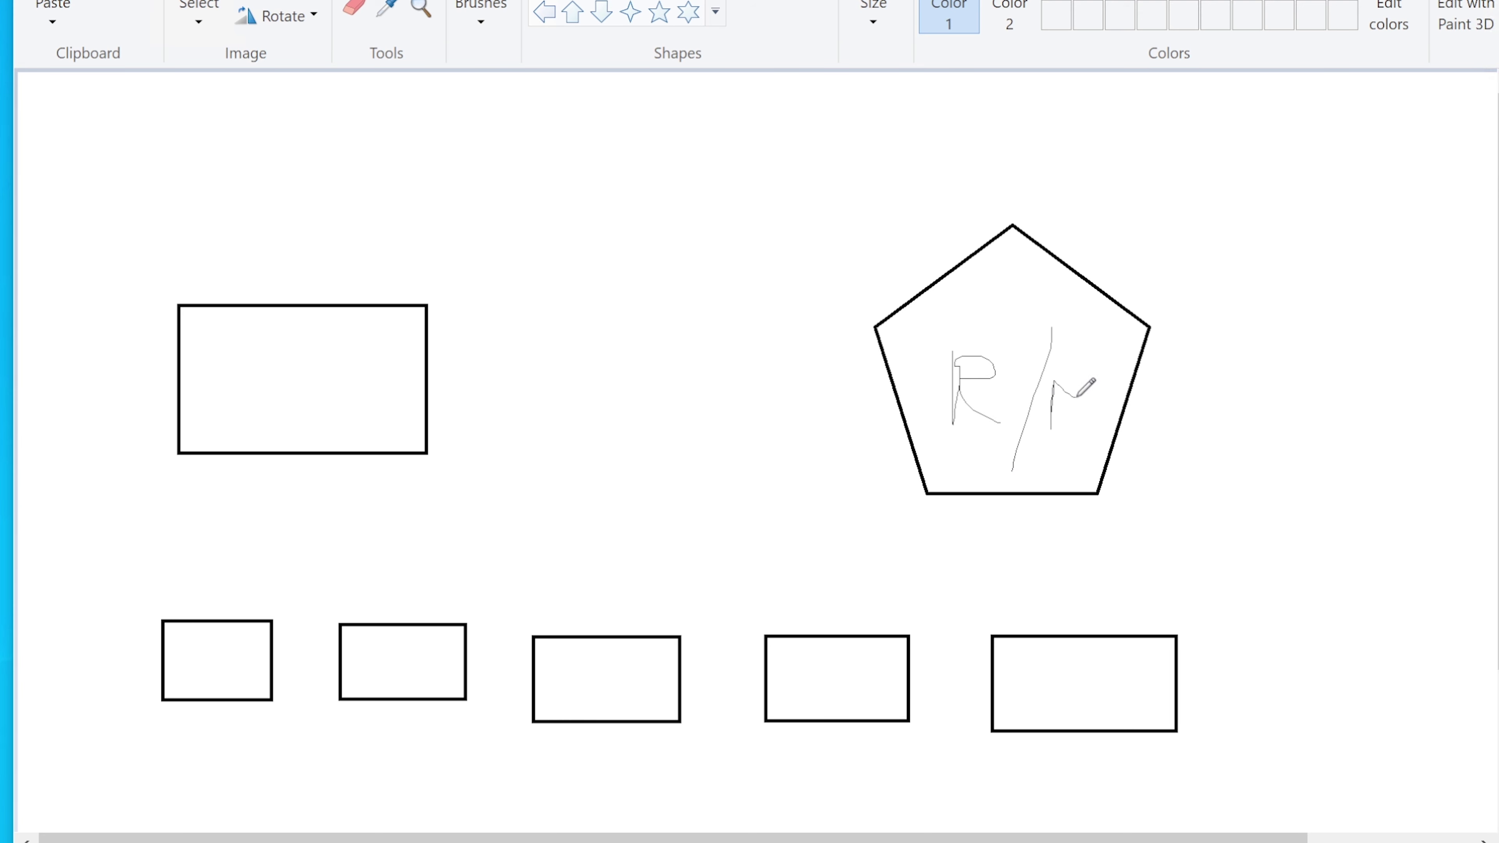
pyautogui.moveTo(1077, 397); pyautogui.dragTo(1101, 418)
pyautogui.moveTo(227, 352)
pyautogui.mouseDown()
pyautogui.moveTo(232, 326)
pyautogui.moveTo(236, 367)
pyautogui.mouseUp()
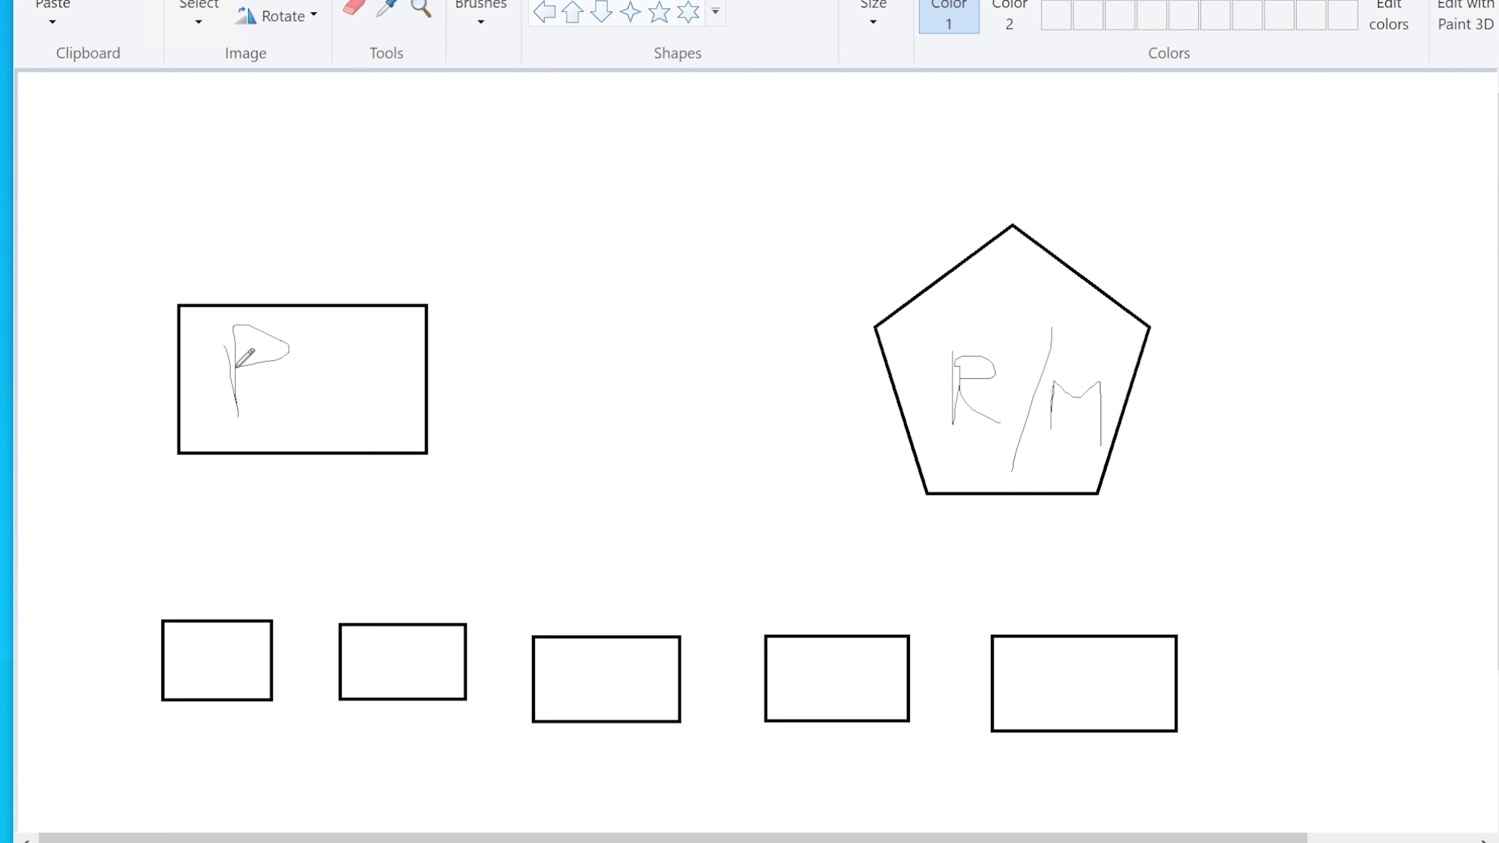
pyautogui.moveTo(356, 354); pyautogui.dragTo(379, 423)
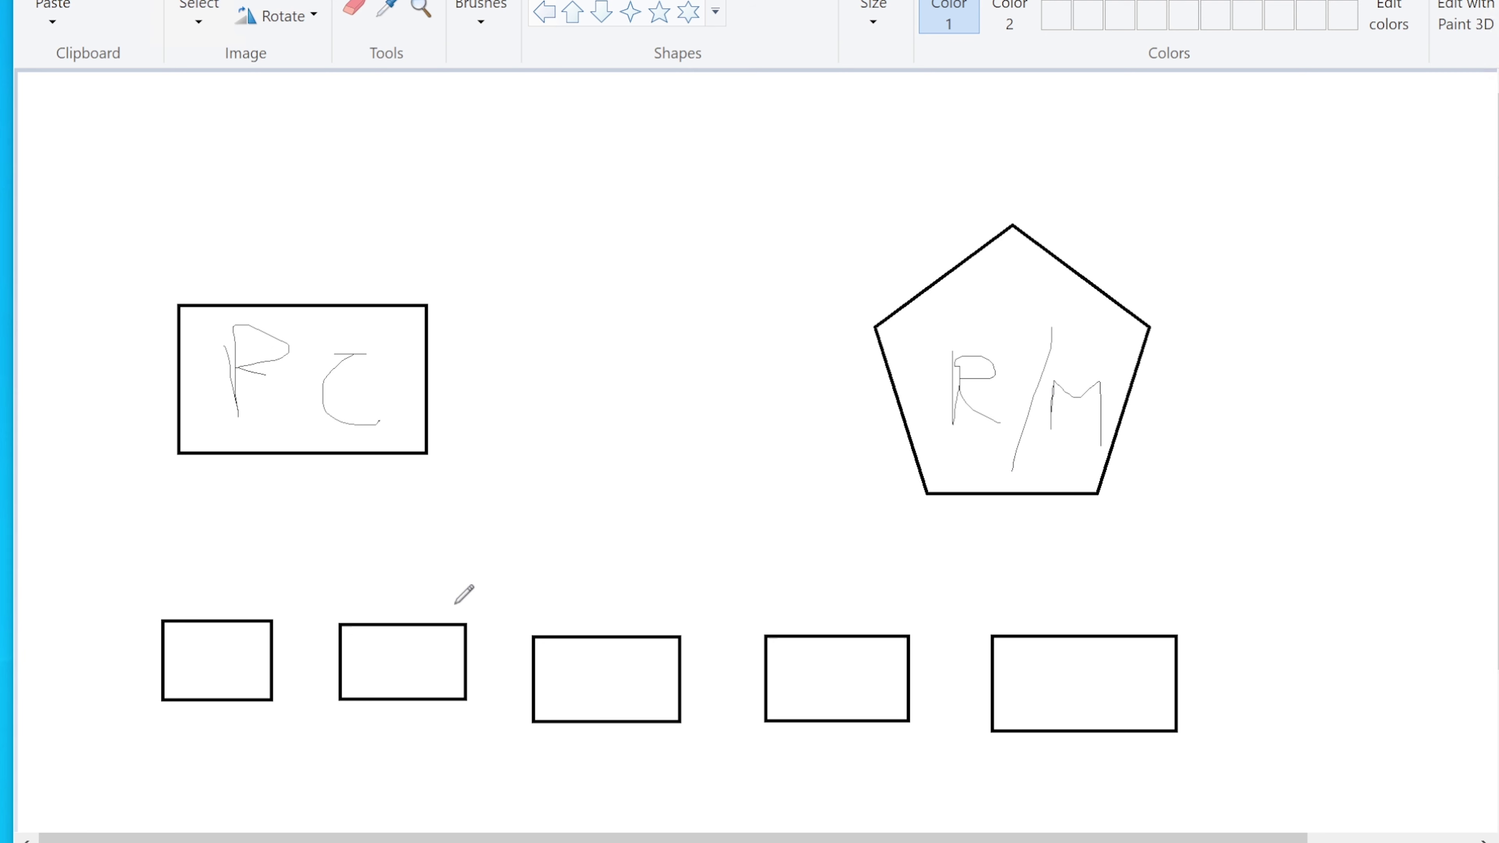
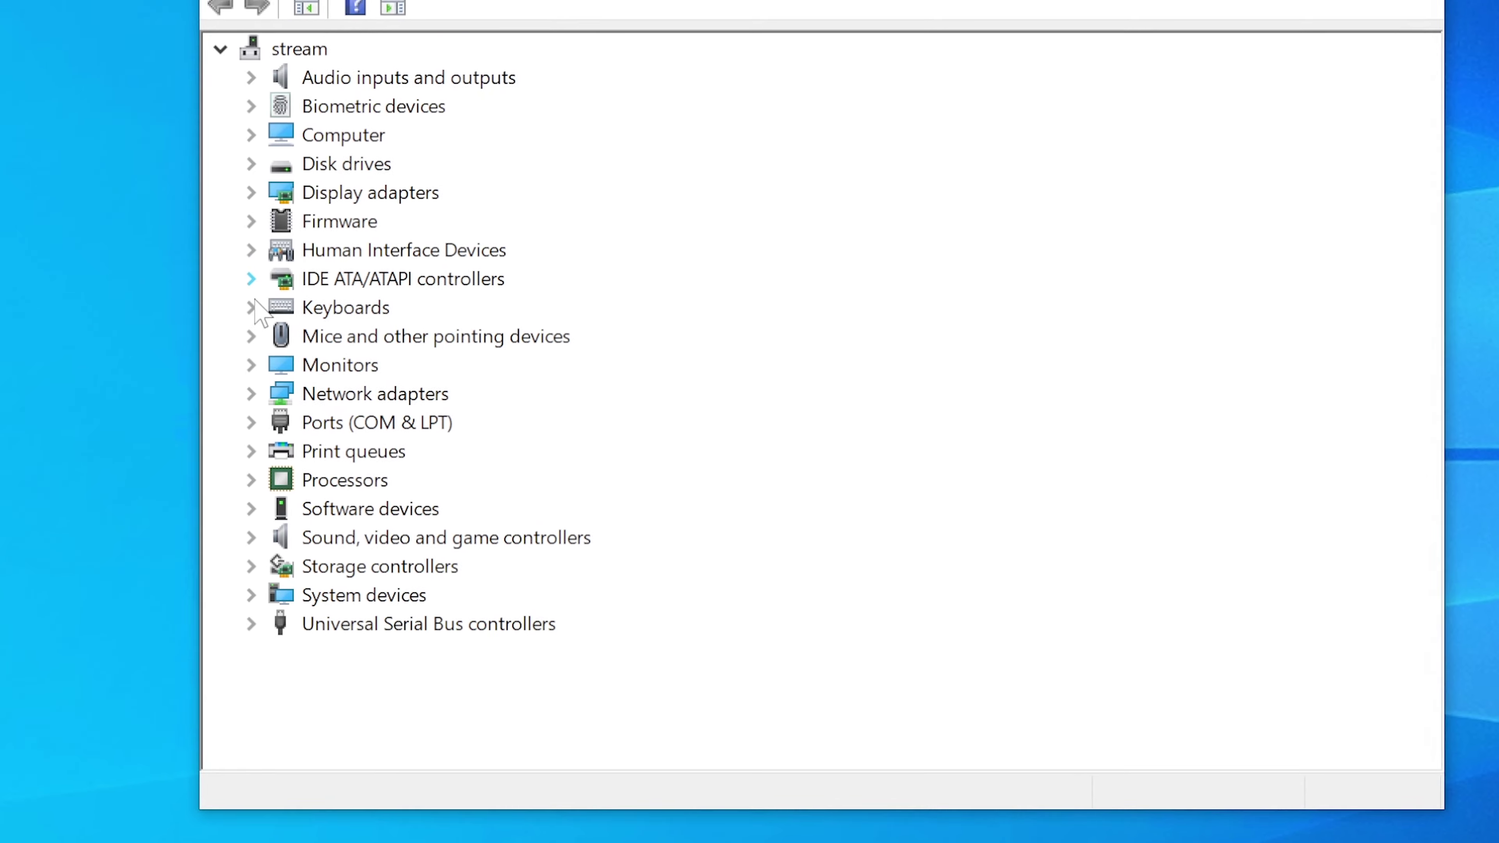
# Step: Switch to Device Manager, locate the Realtek PCIe GbE Family Controller among the network adapters, and close the window
pyautogui.click(251, 394)
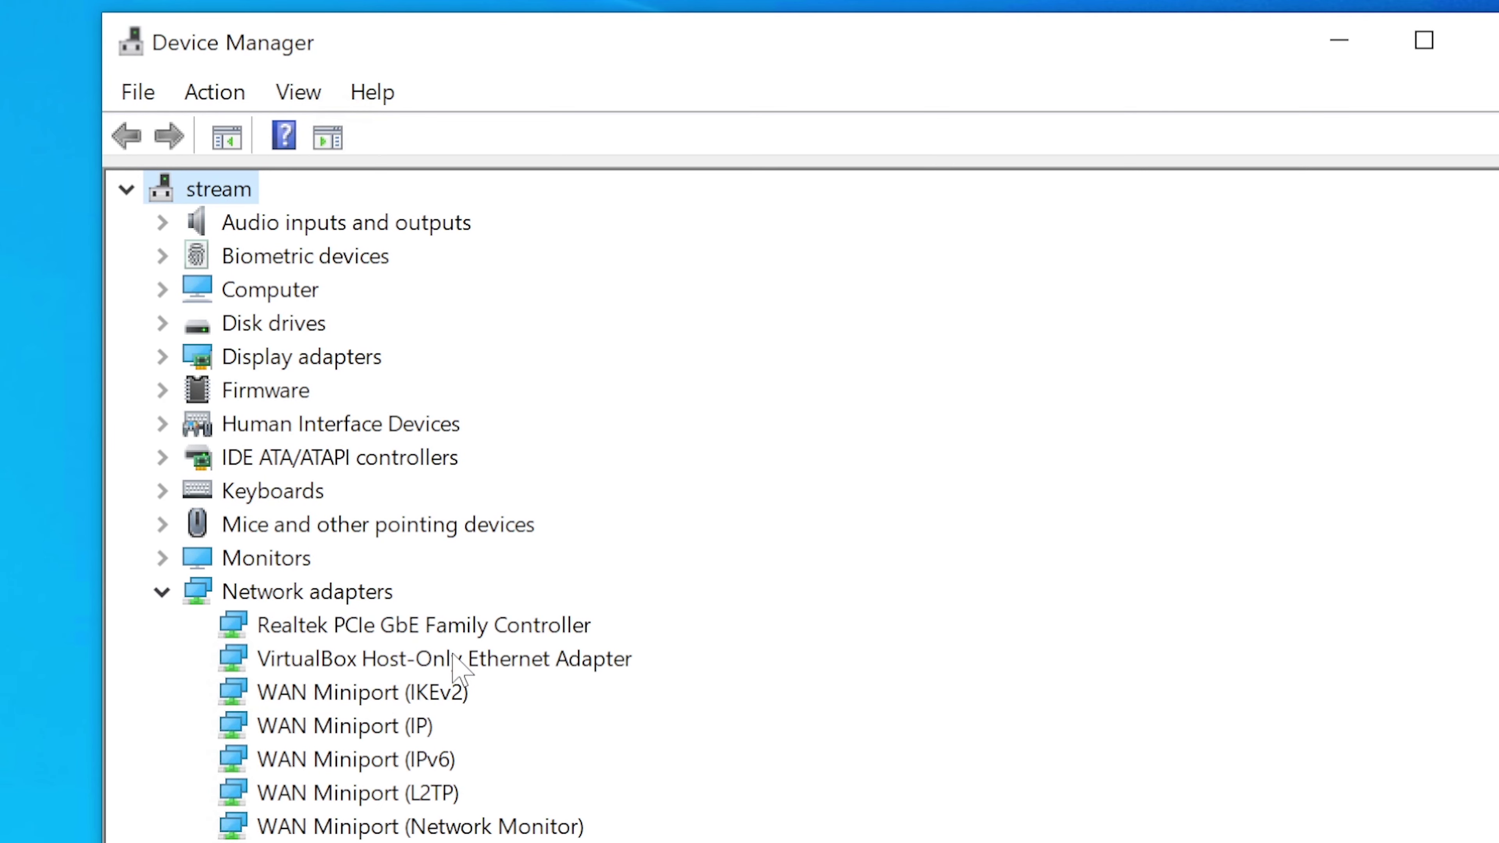
pyautogui.click(396, 625)
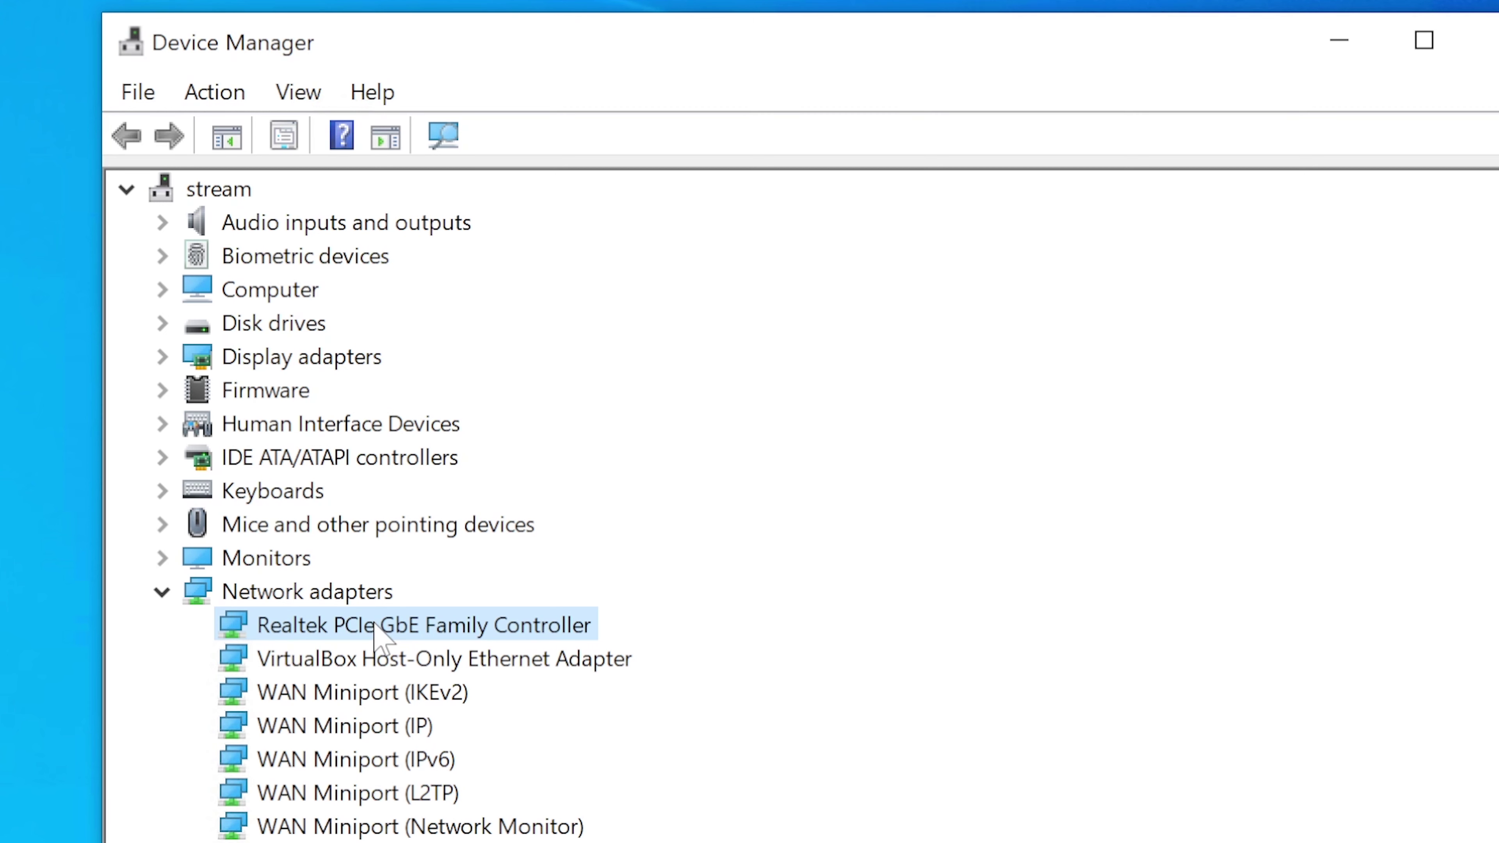
pyautogui.click(170, 598)
pyautogui.click(169, 598)
pyautogui.click(455, 617)
pyautogui.click(159, 600)
pyautogui.click(159, 600)
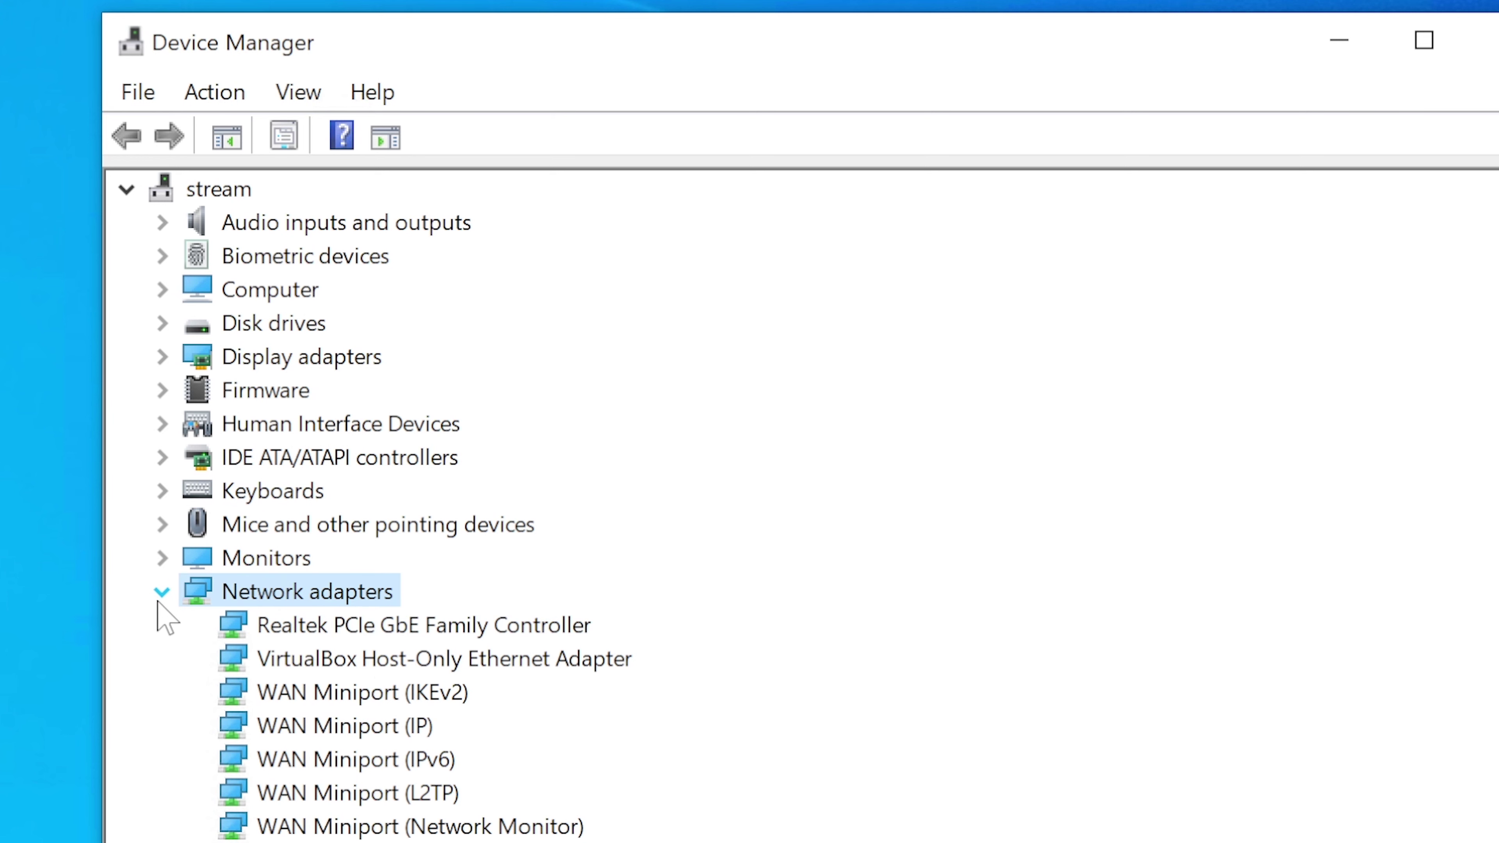
pyautogui.click(348, 629)
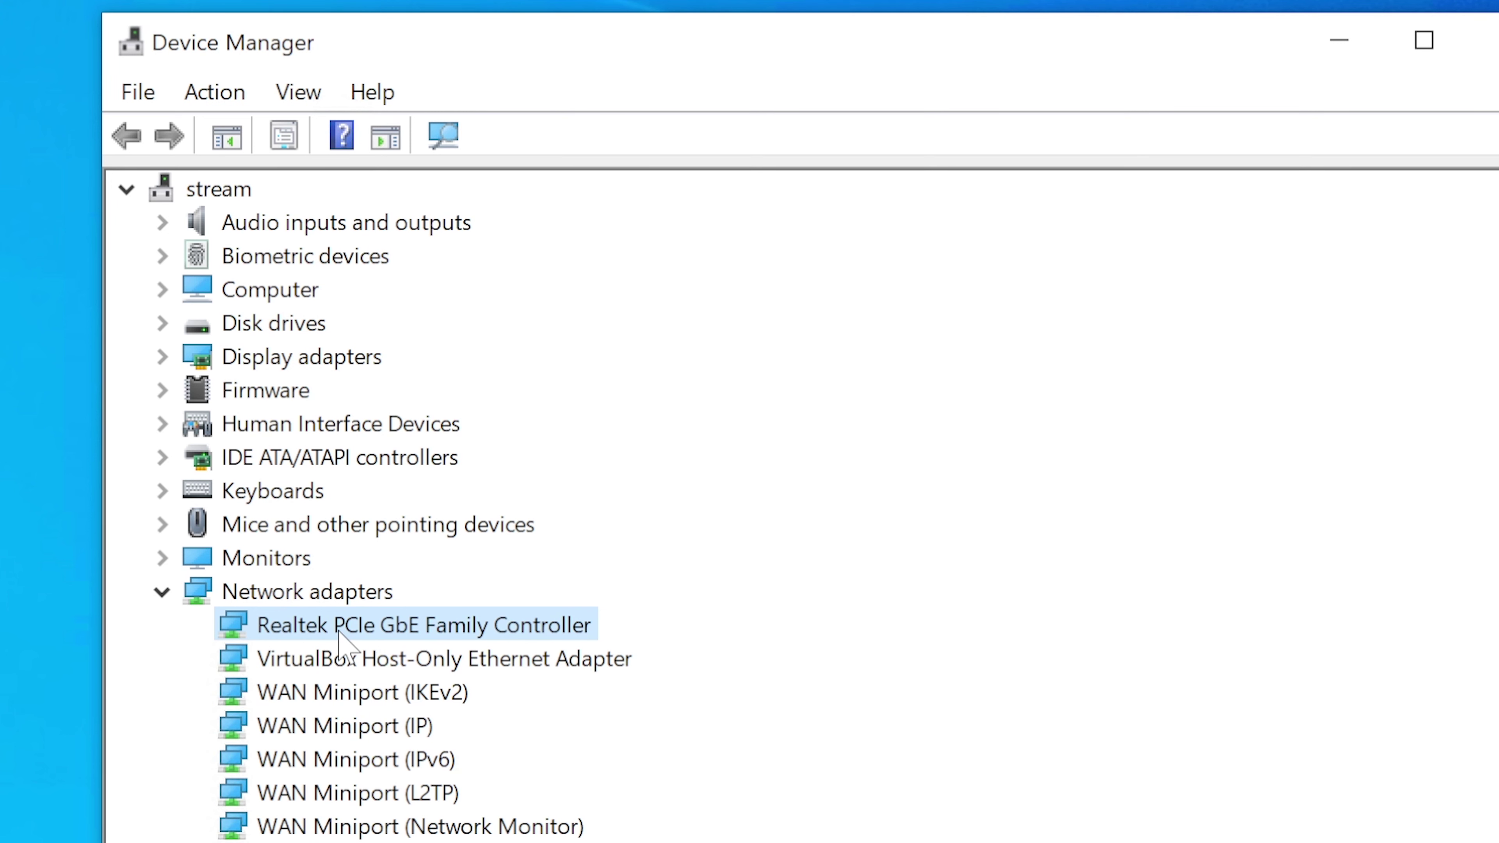
pyautogui.click(1489, 40)
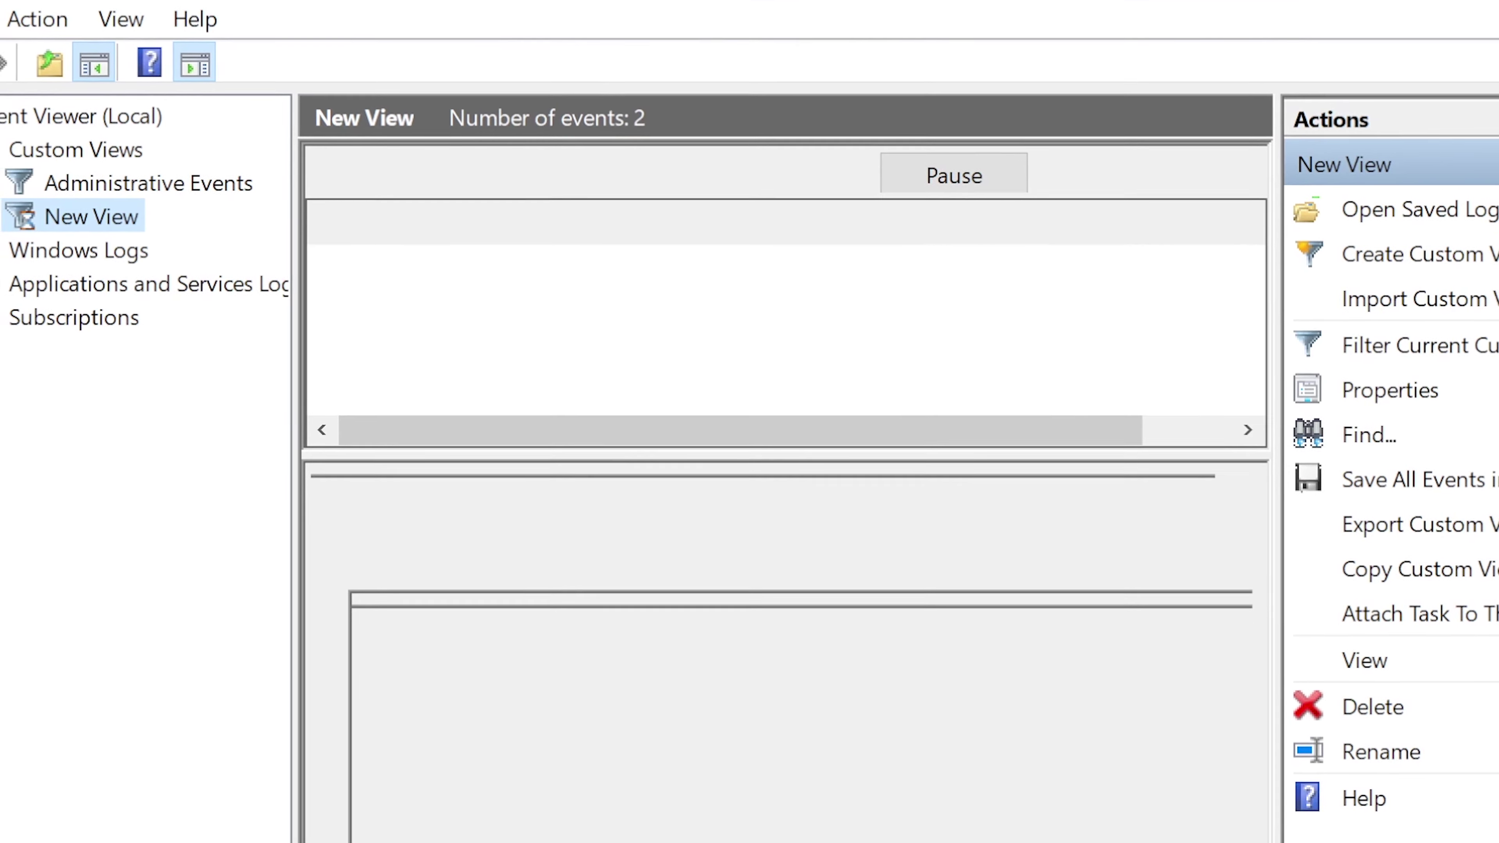
# Step: In Event Viewer, collapse Custom Views and open the System log under Windows Logs
pyautogui.click(2, 177)
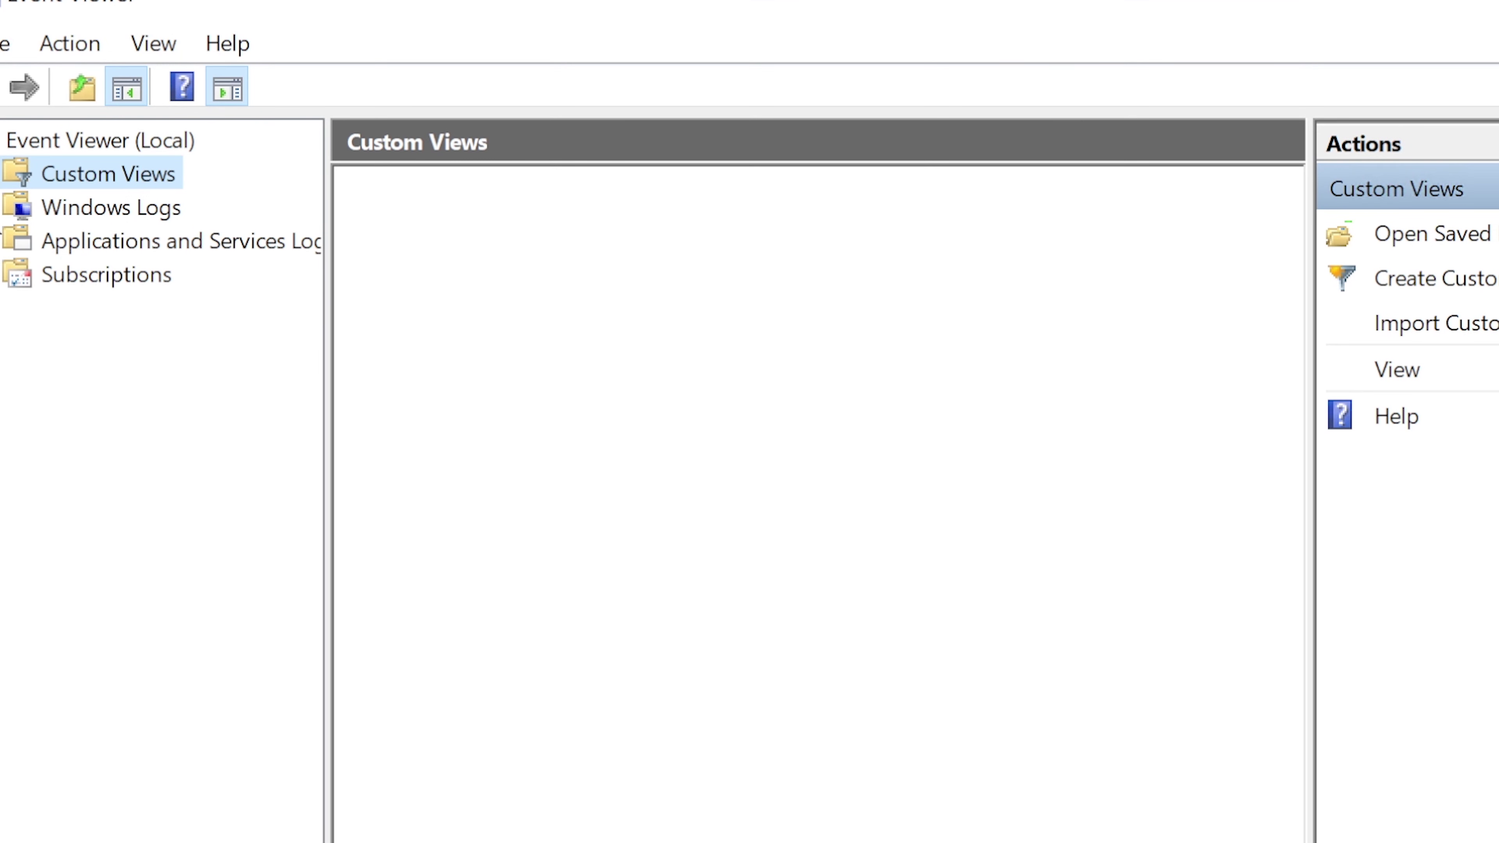
pyautogui.click(2, 218)
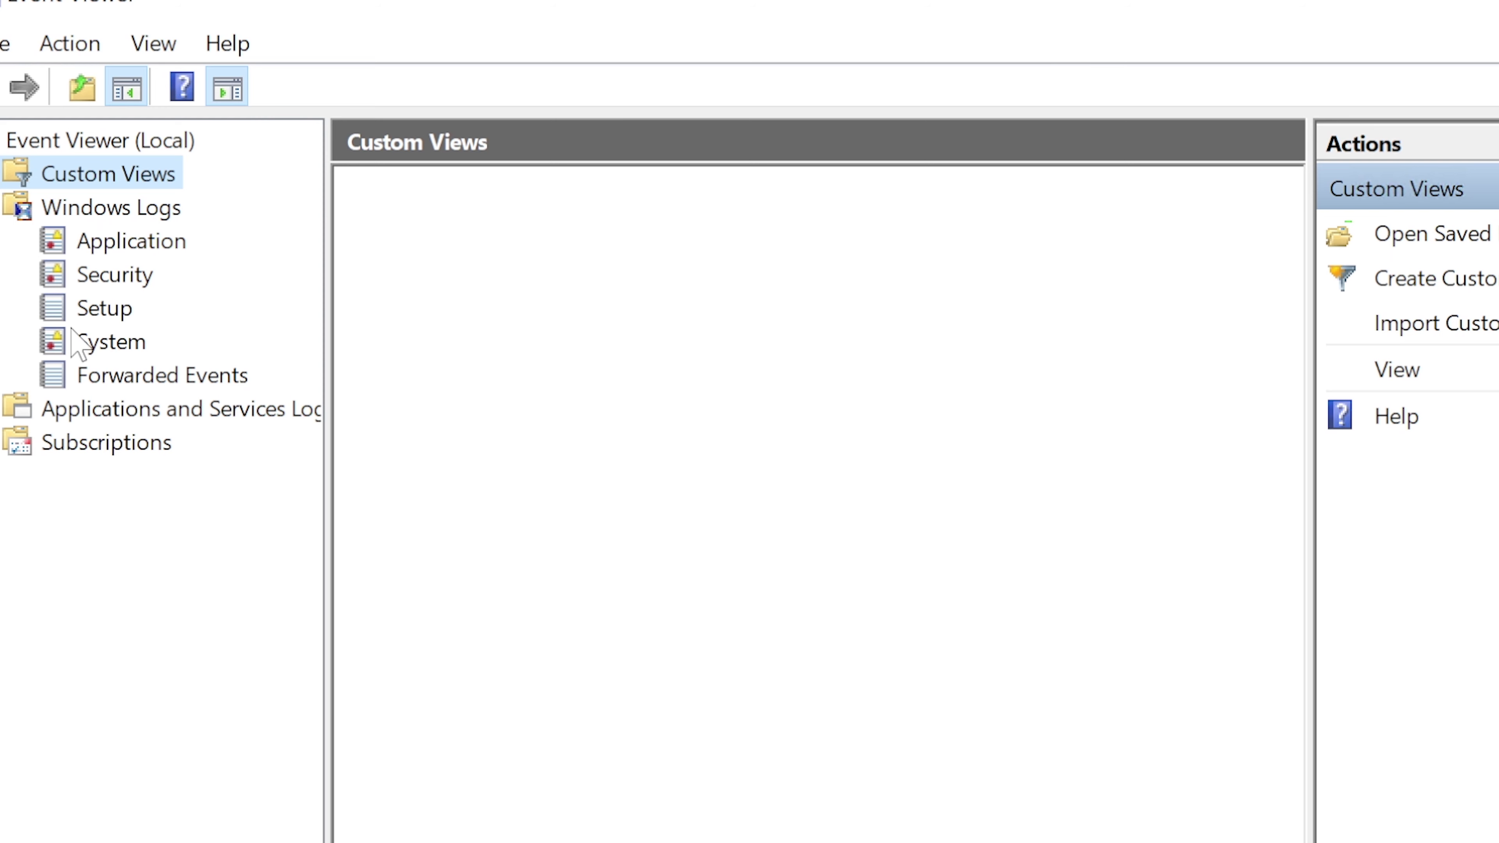
pyautogui.click(115, 343)
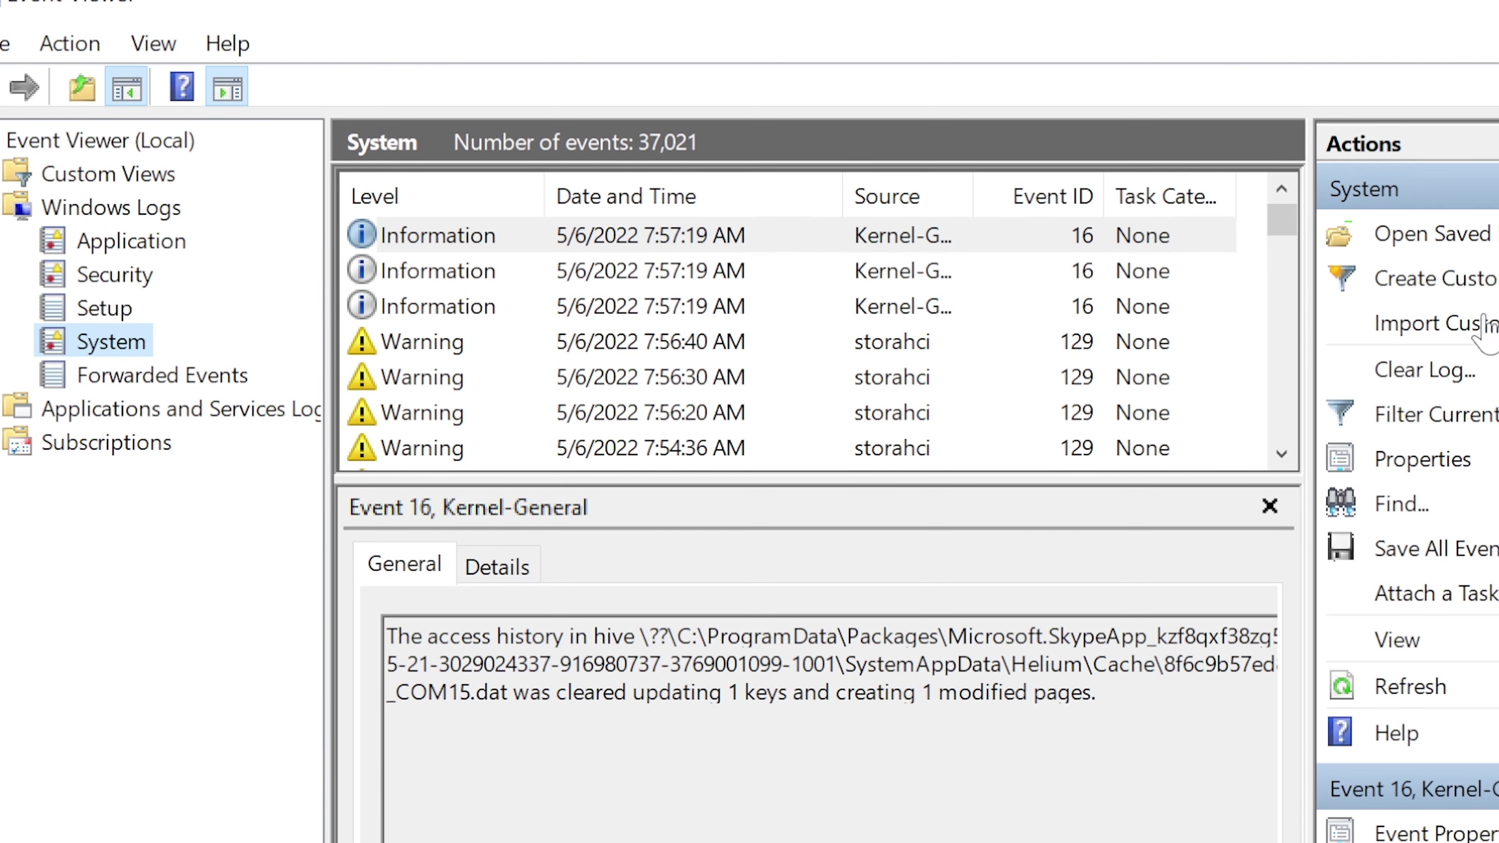
# Step: Create a custom view of the System log with Critical, Error and Warning events from the last hour, saved as New View
pyautogui.click(1475, 279)
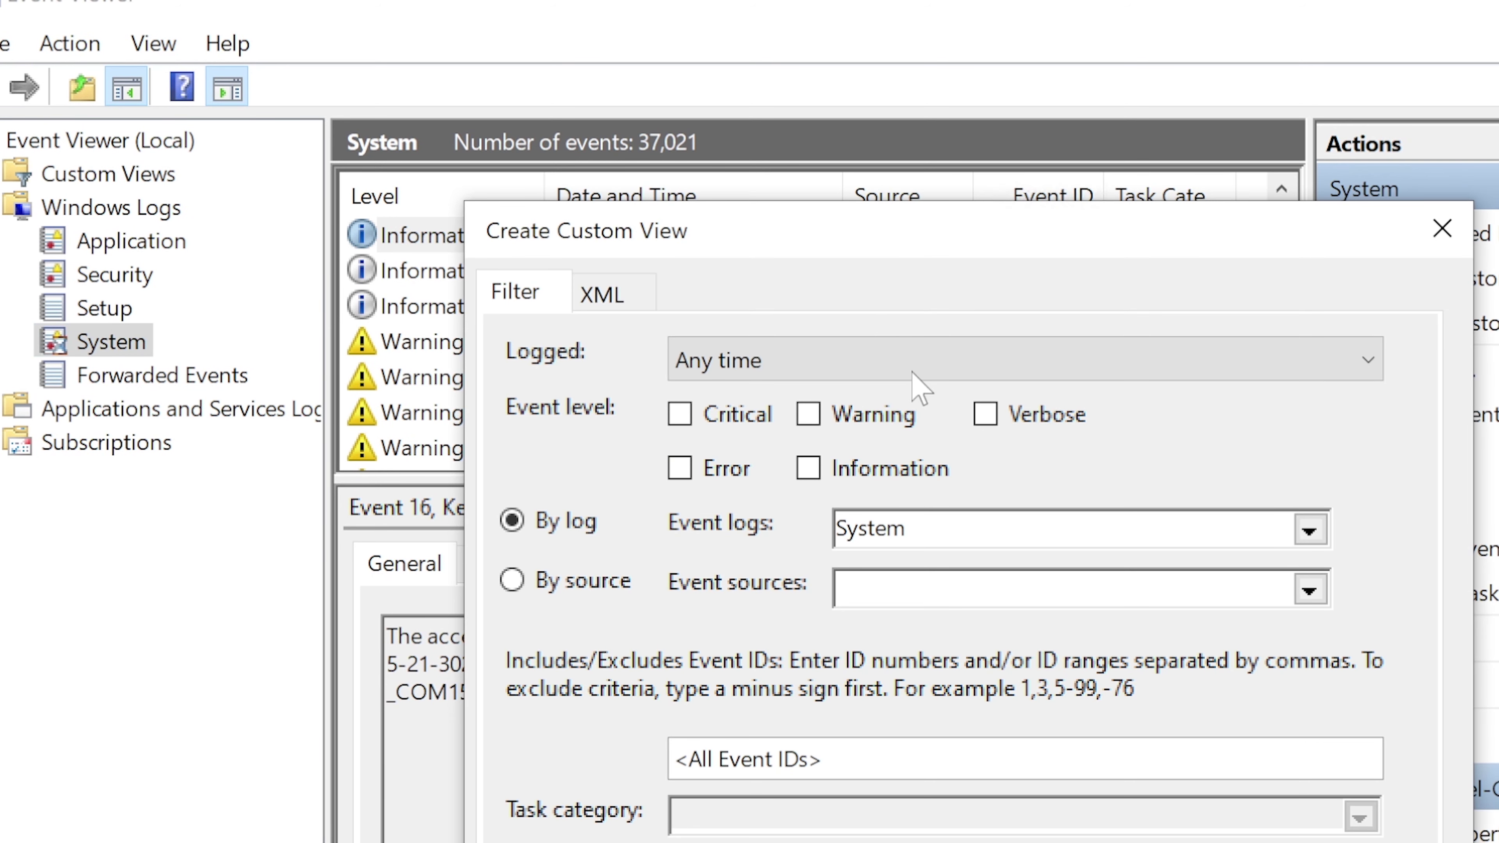
pyautogui.click(687, 419)
pyautogui.click(681, 465)
pyautogui.click(810, 415)
pyautogui.click(749, 360)
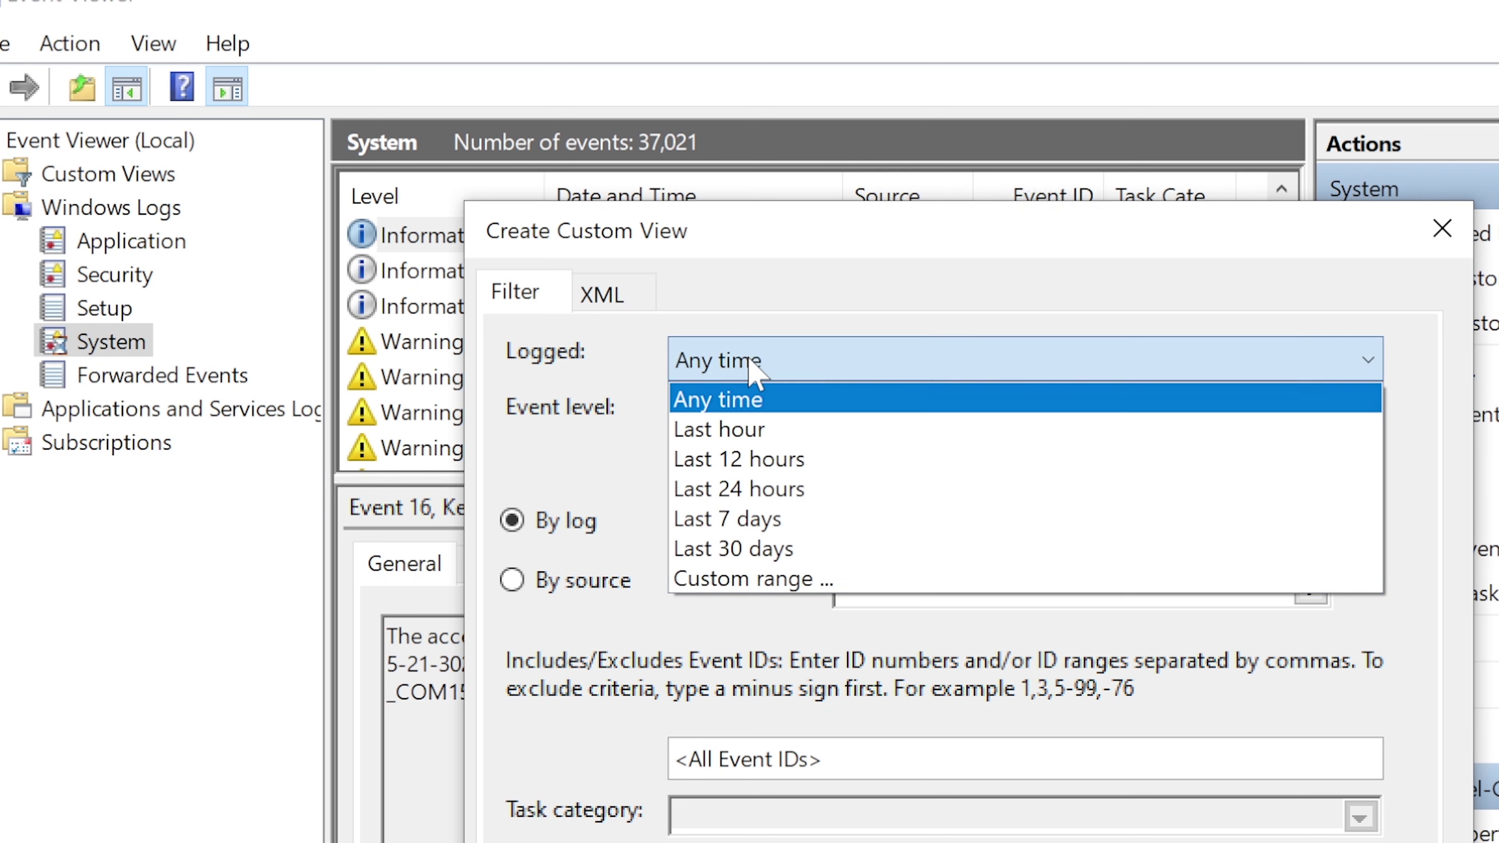
pyautogui.click(766, 430)
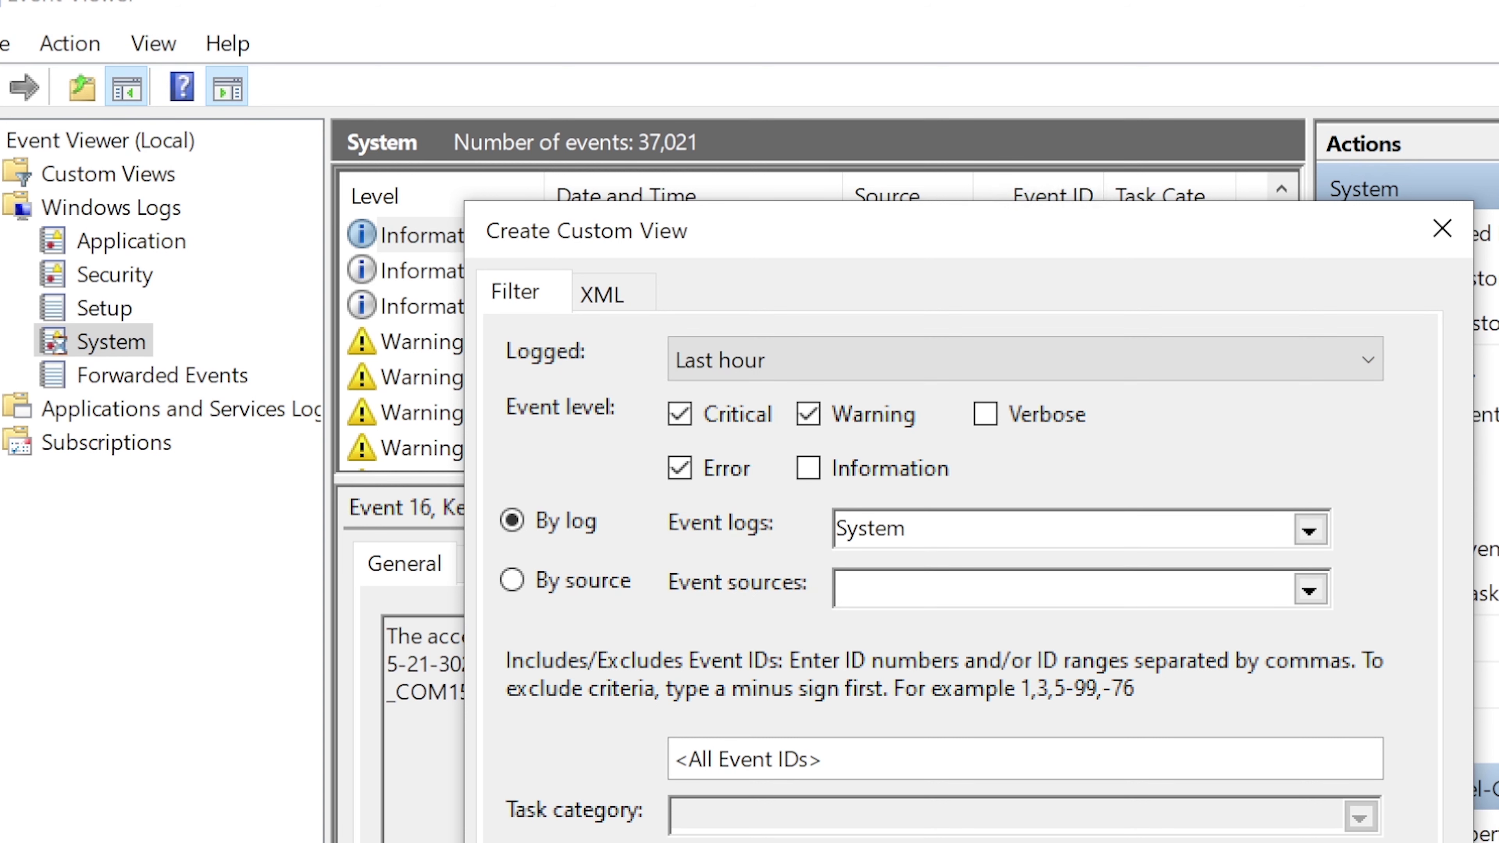
pyautogui.press('Return')
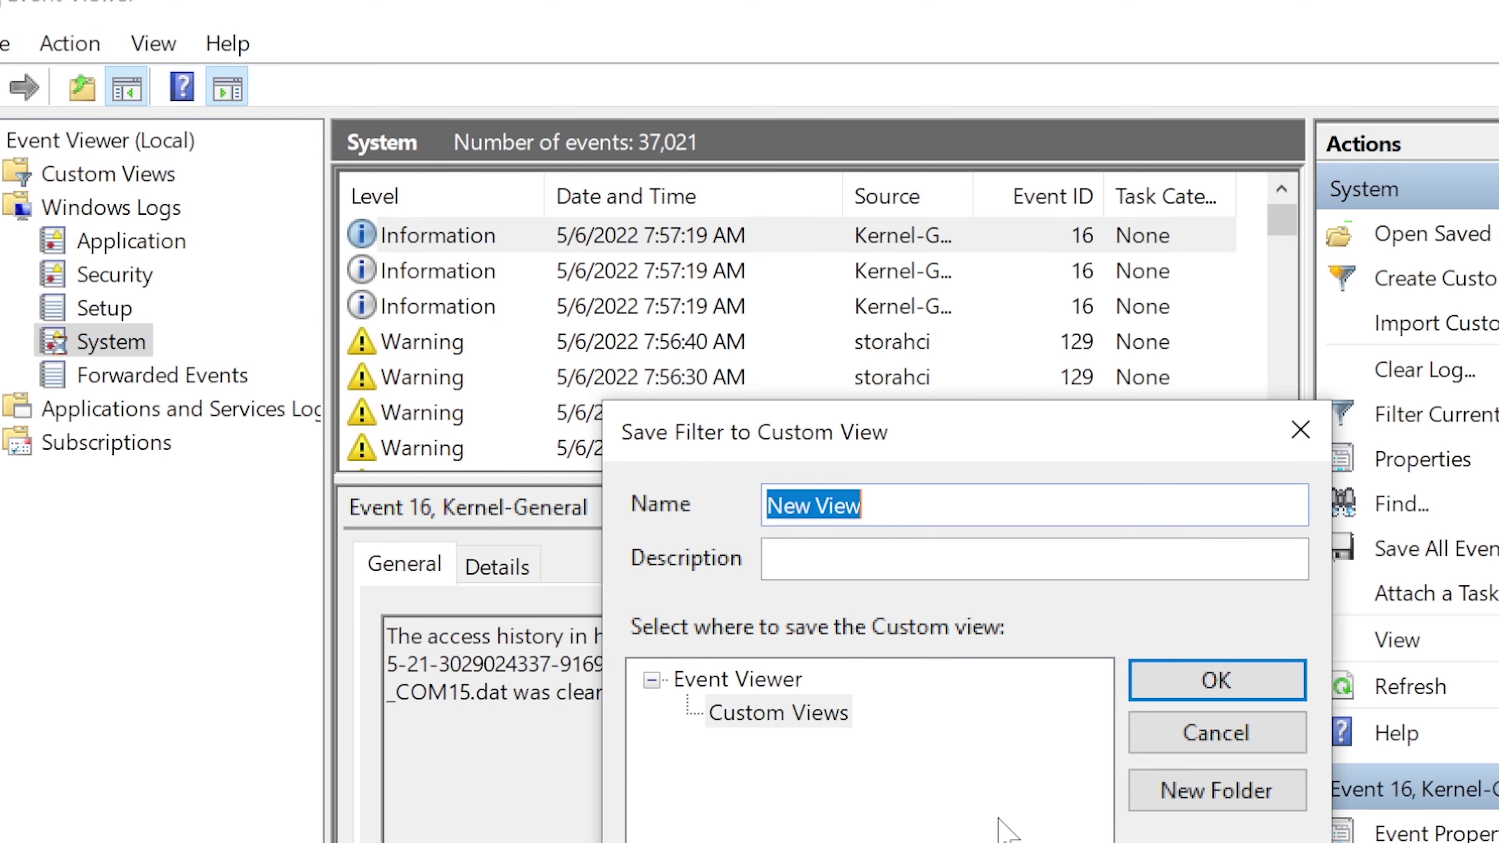
pyautogui.click(1271, 676)
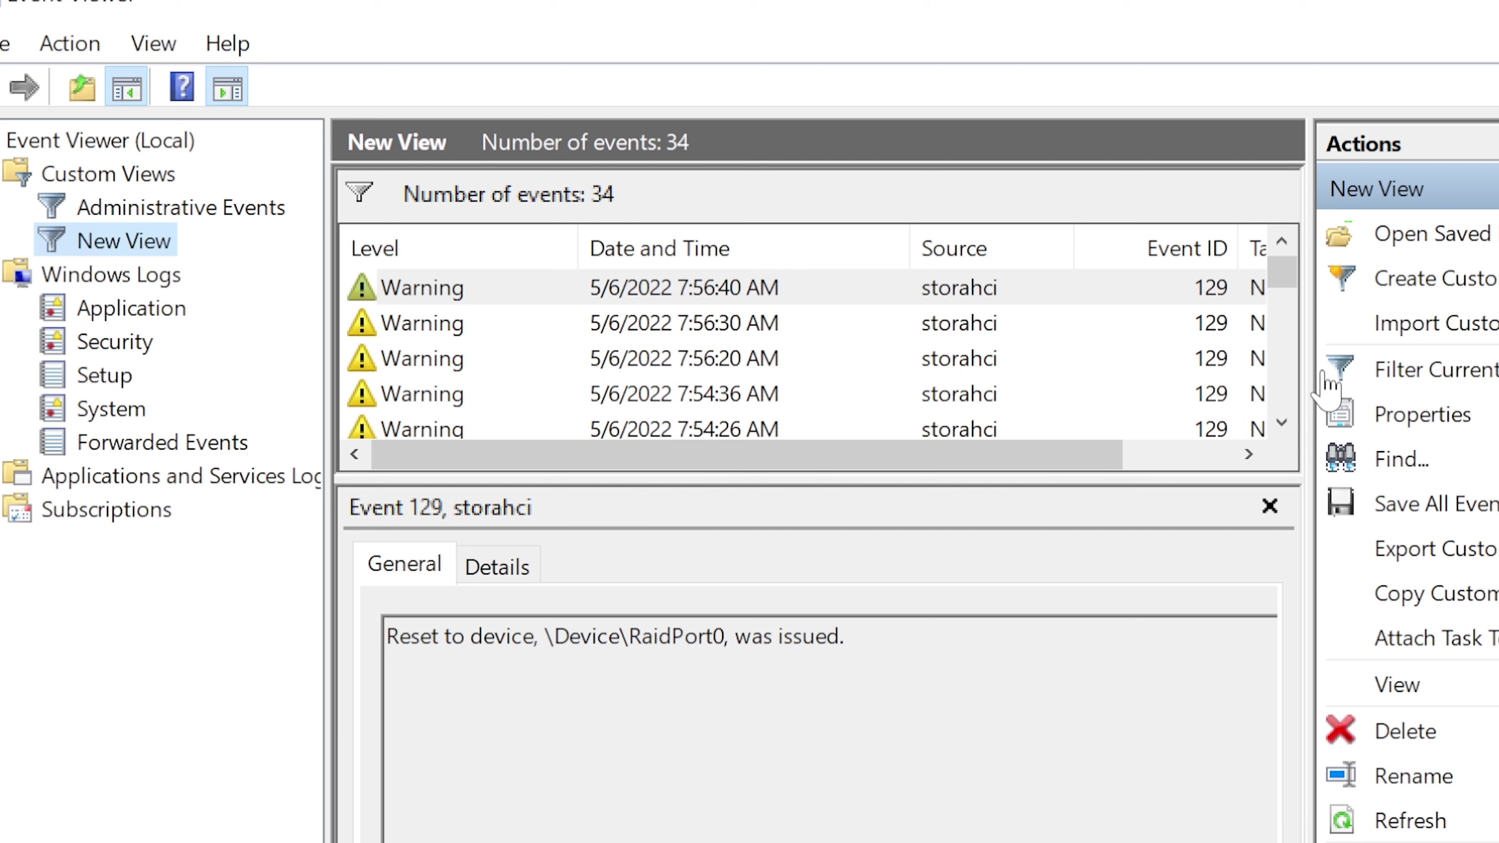
# Step: Go to the oldest events in New View and inspect the Time-Service warnings logged at 7:37:25 AM and 7:37:22 AM
pyautogui.moveTo(1286, 424); pyautogui.dragTo(1297, 355)
pyautogui.moveTo(1276, 424); pyautogui.dragTo(1275, 424)
pyautogui.moveTo(1282, 241); pyautogui.dragTo(1296, 241)
pyautogui.moveTo(1282, 423); pyautogui.dragTo(1284, 425)
pyautogui.click(743, 326)
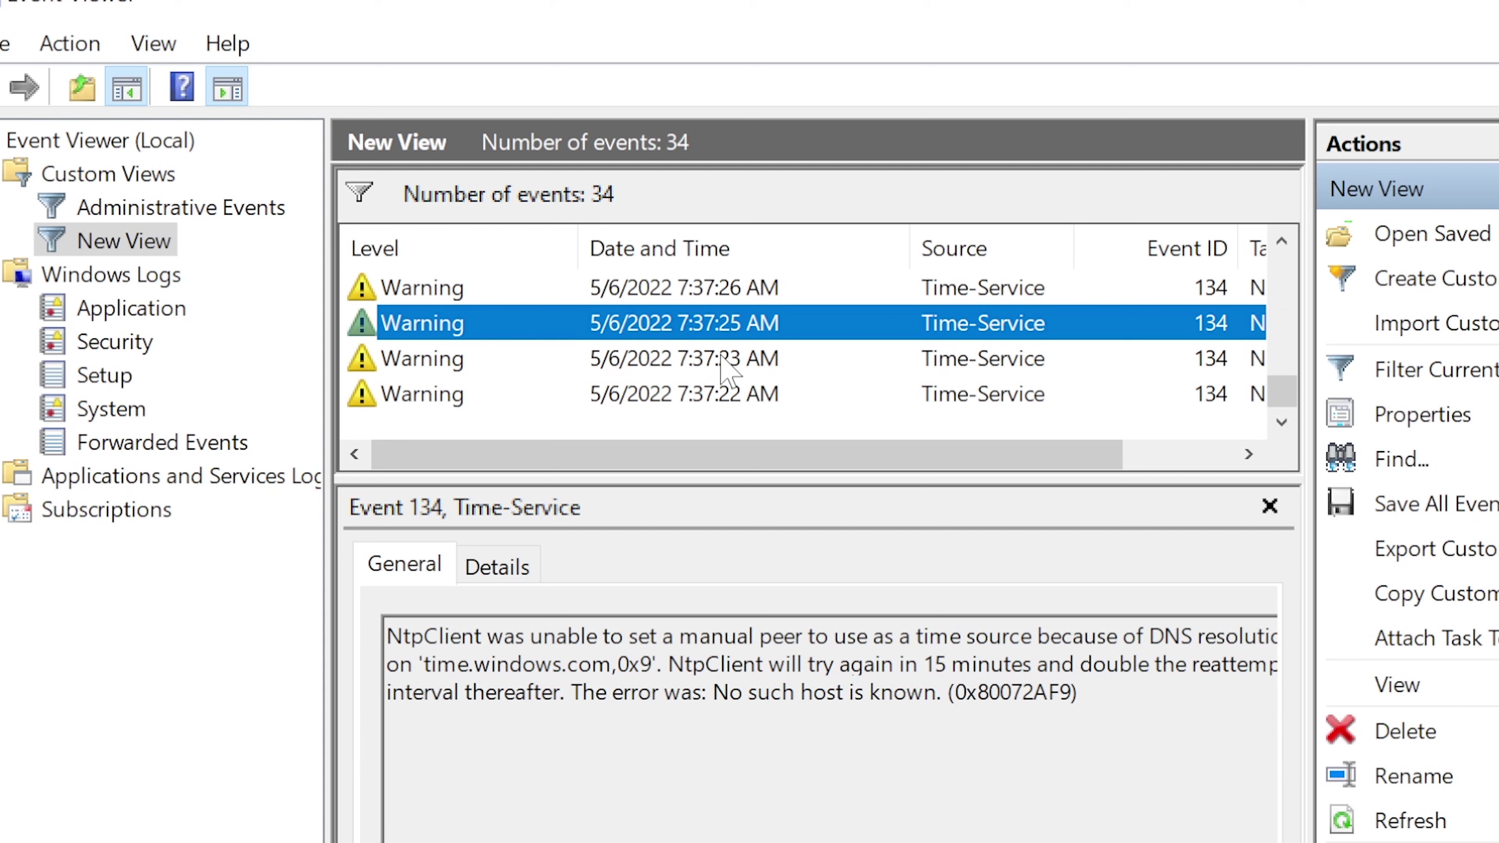
pyautogui.click(665, 393)
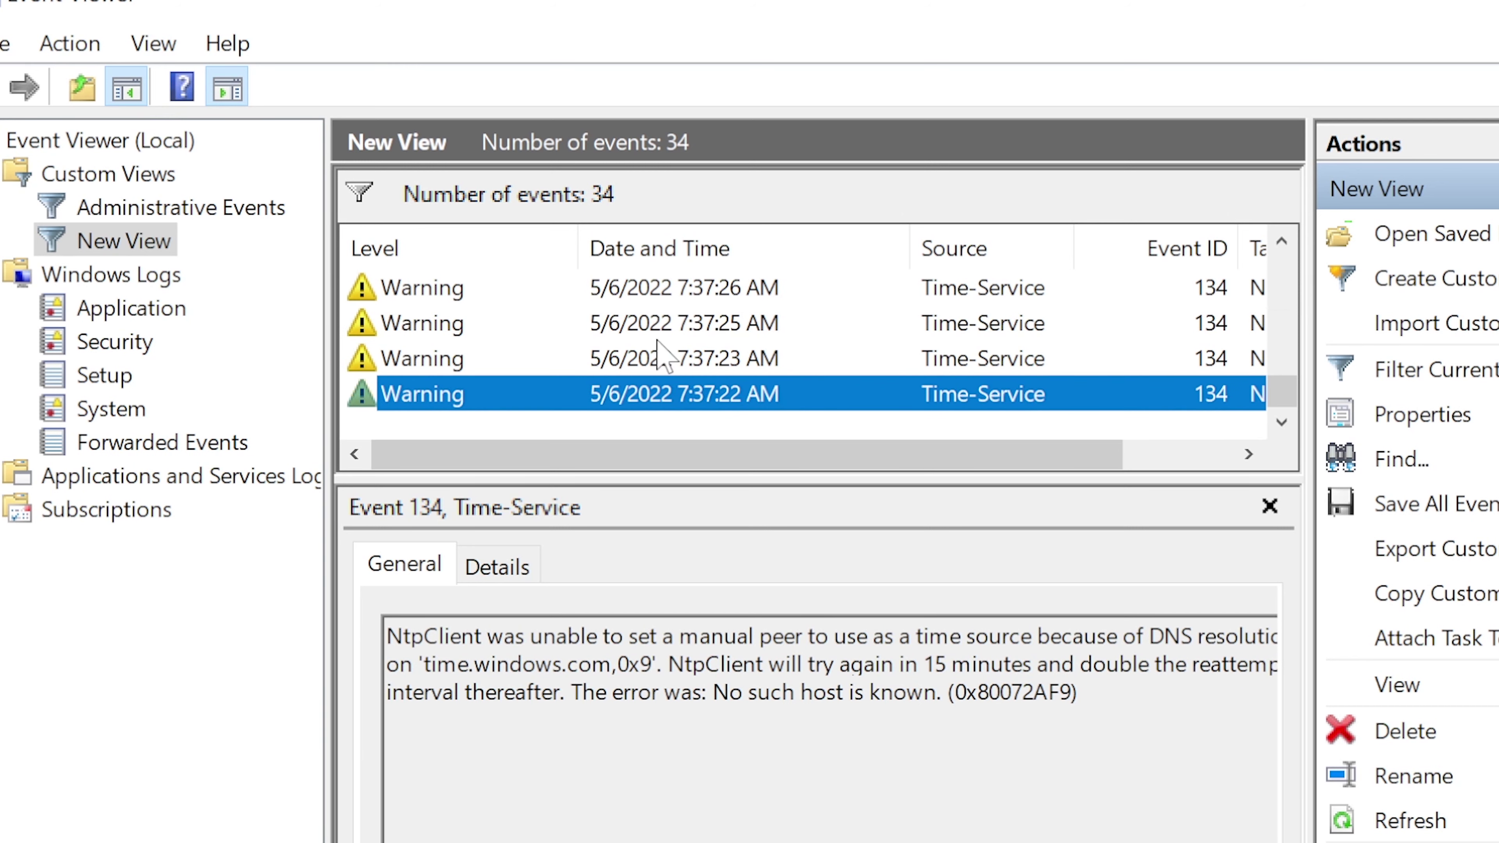
# Step: Inspect the 7:37:26 AM Time-Service warning and the storahci warnings at 7:43:55 AM and 7:44:05 AM, then browse the newer events
pyautogui.click(673, 326)
pyautogui.click(686, 292)
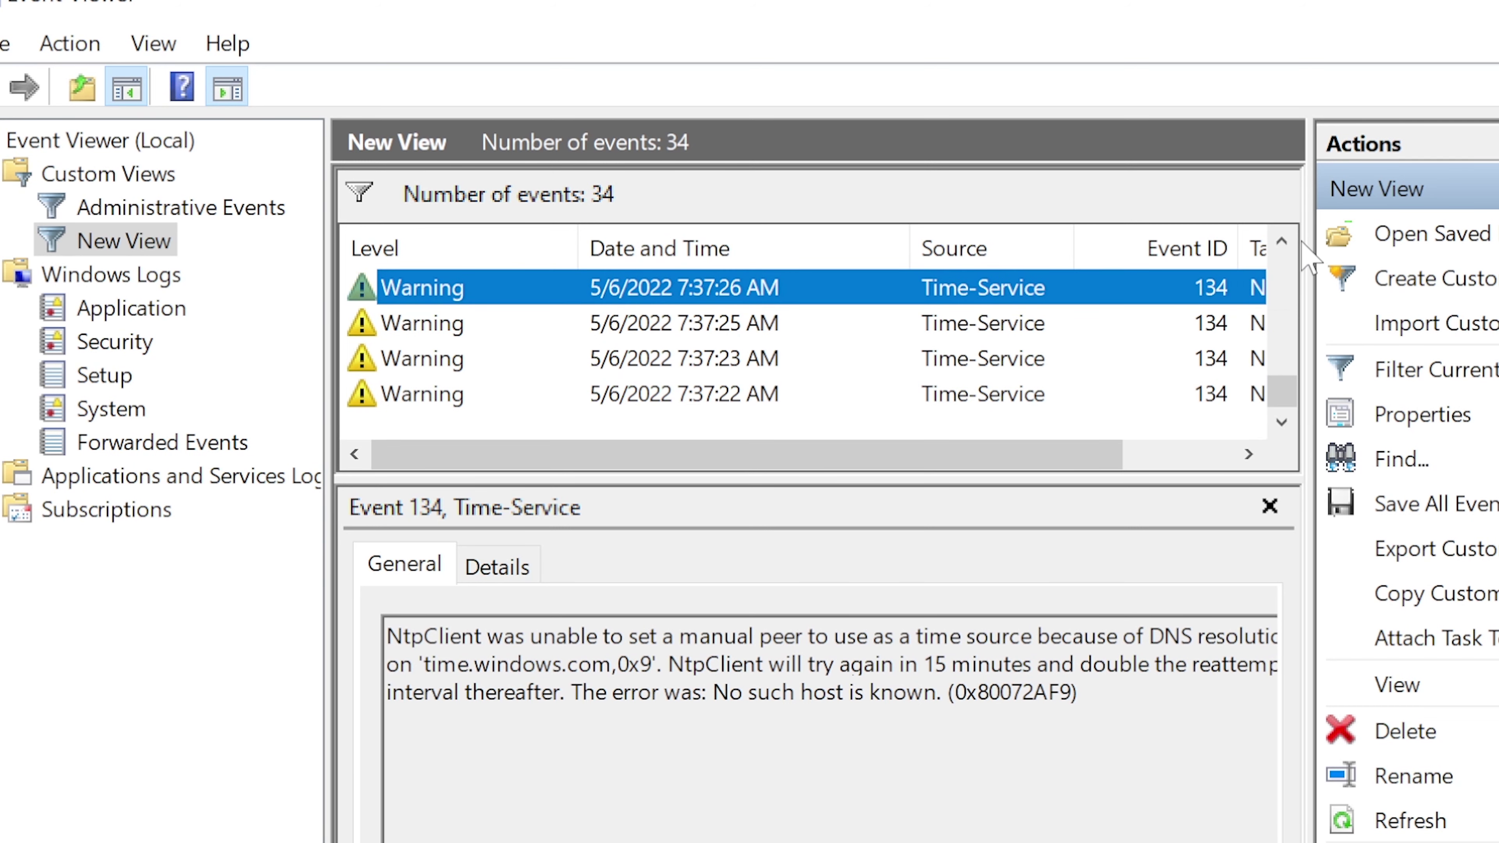
pyautogui.click(1282, 241)
pyautogui.click(1282, 240)
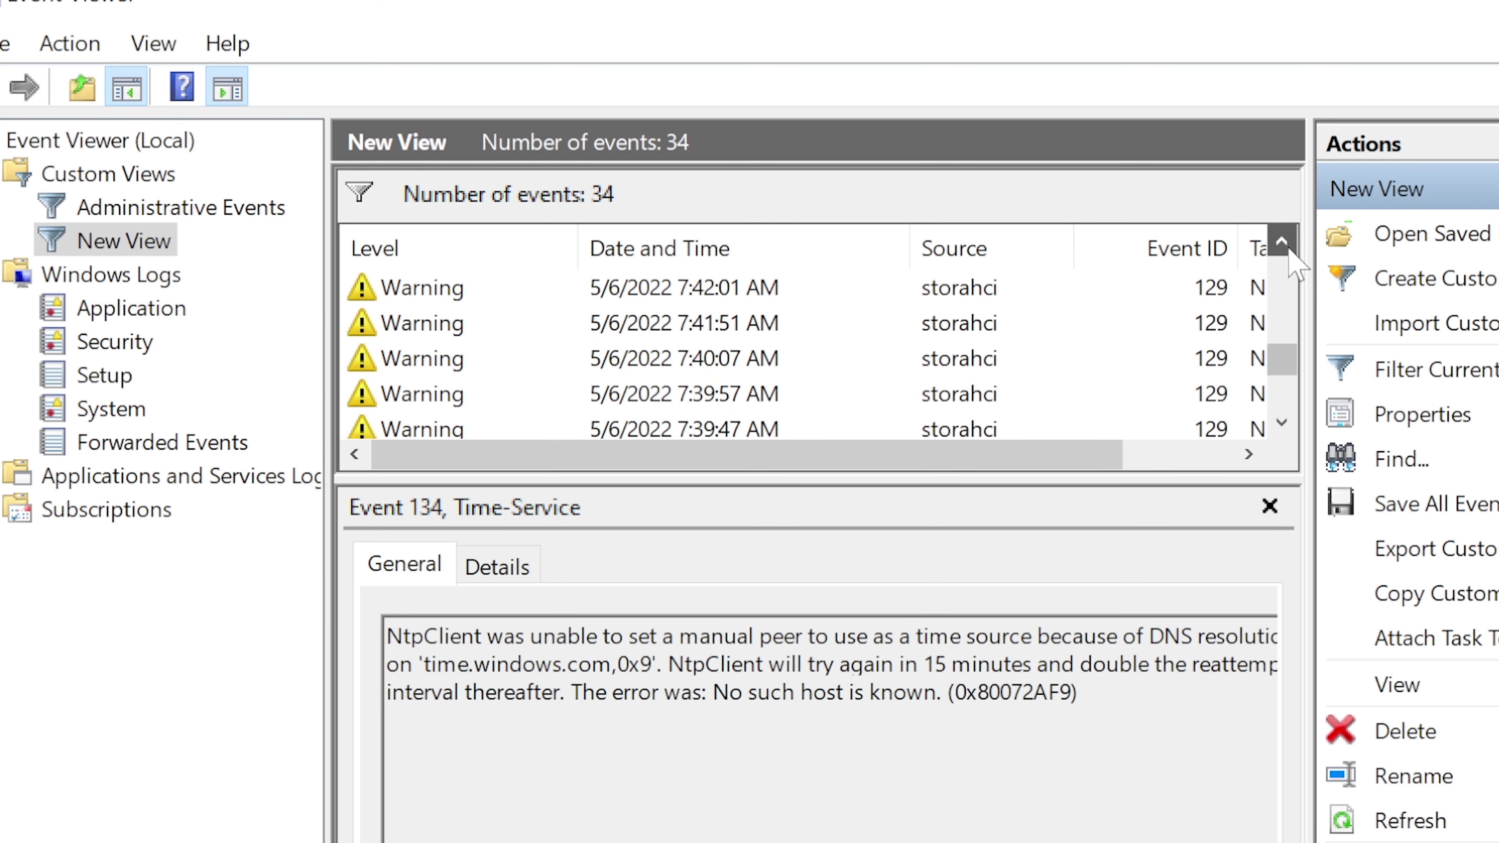
pyautogui.click(561, 322)
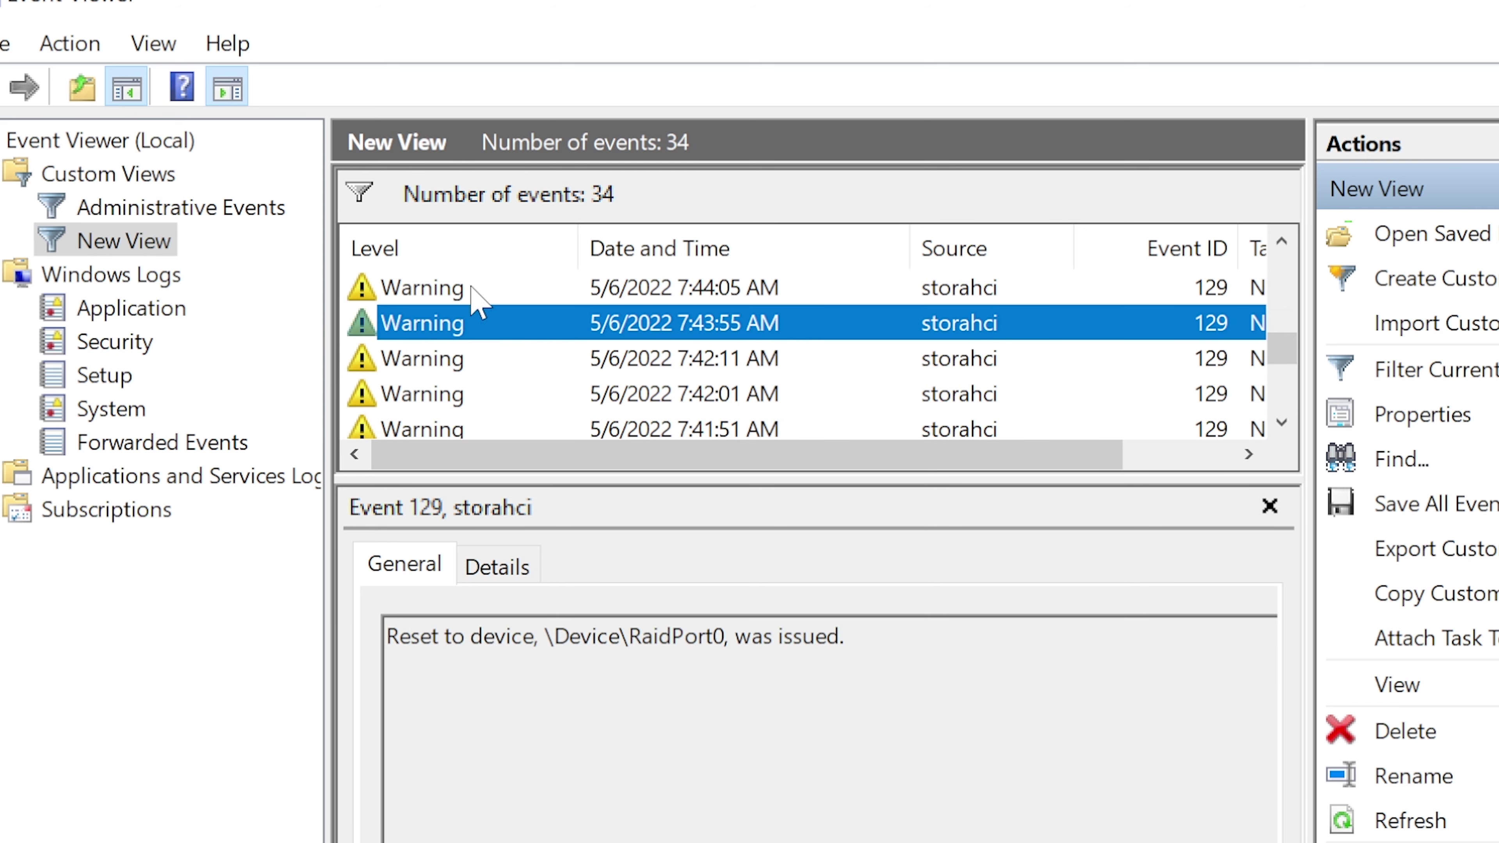
pyautogui.click(445, 289)
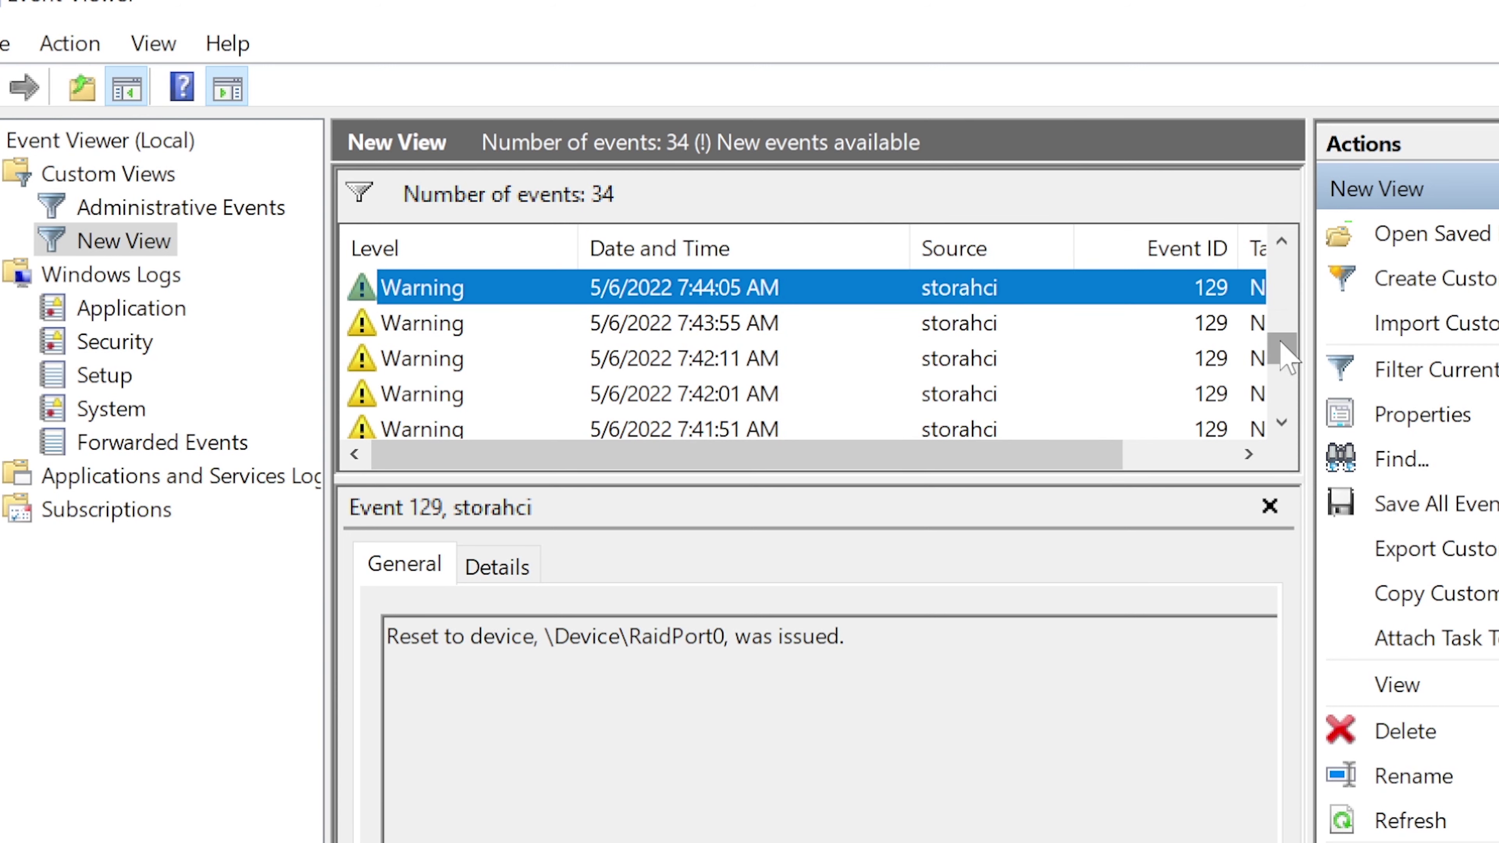
pyautogui.moveTo(1282, 346); pyautogui.dragTo(1278, 262)
pyautogui.moveTo(1282, 423); pyautogui.dragTo(1282, 423)
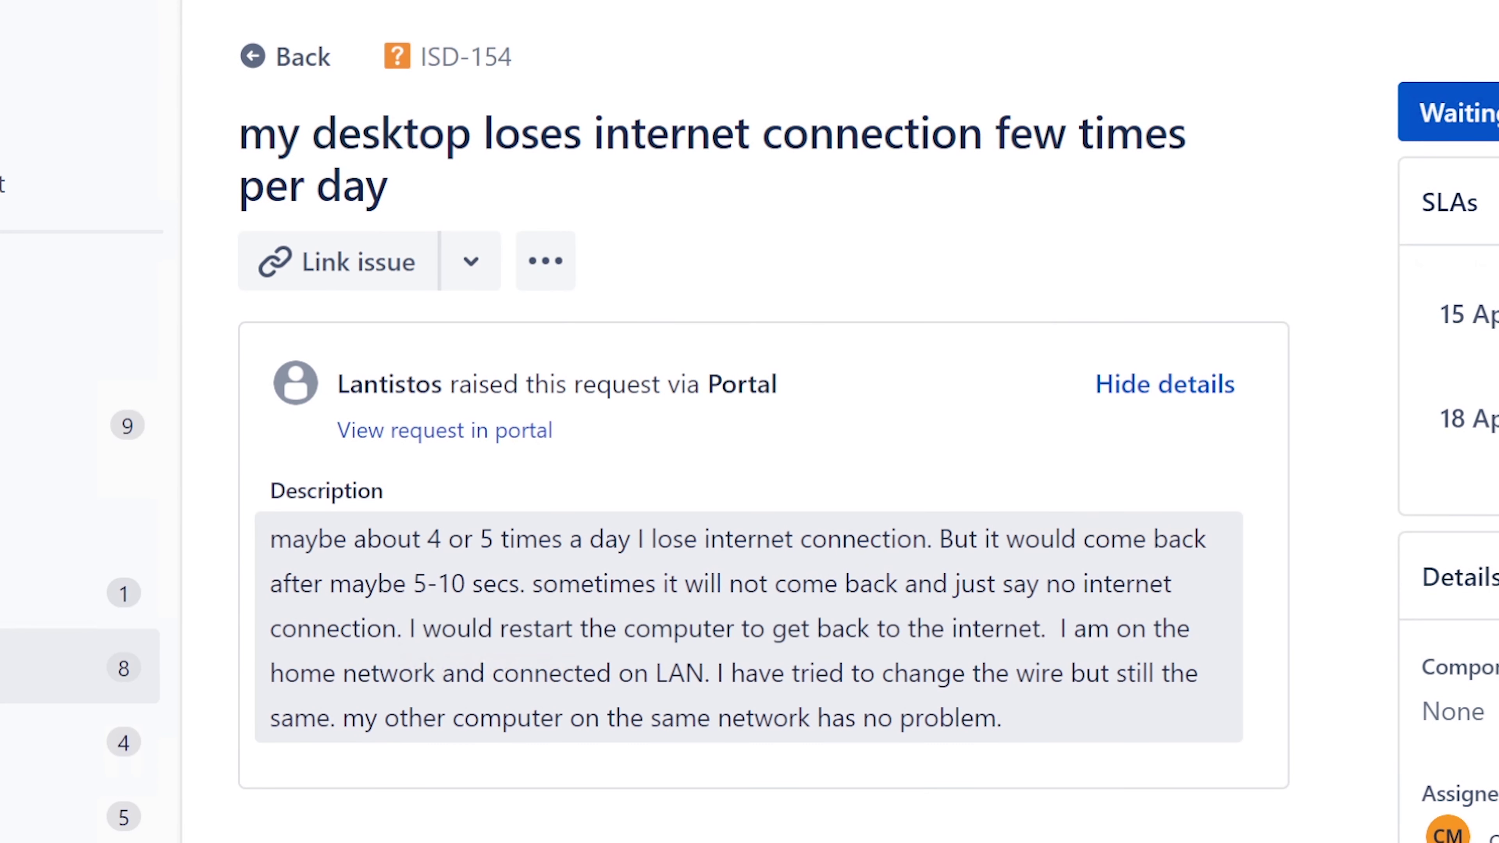
# Step: Return to ticket ISD-154 and highlight the sentence about being on the home network, then the word LAN
pyautogui.moveTo(1054, 628); pyautogui.dragTo(716, 673)
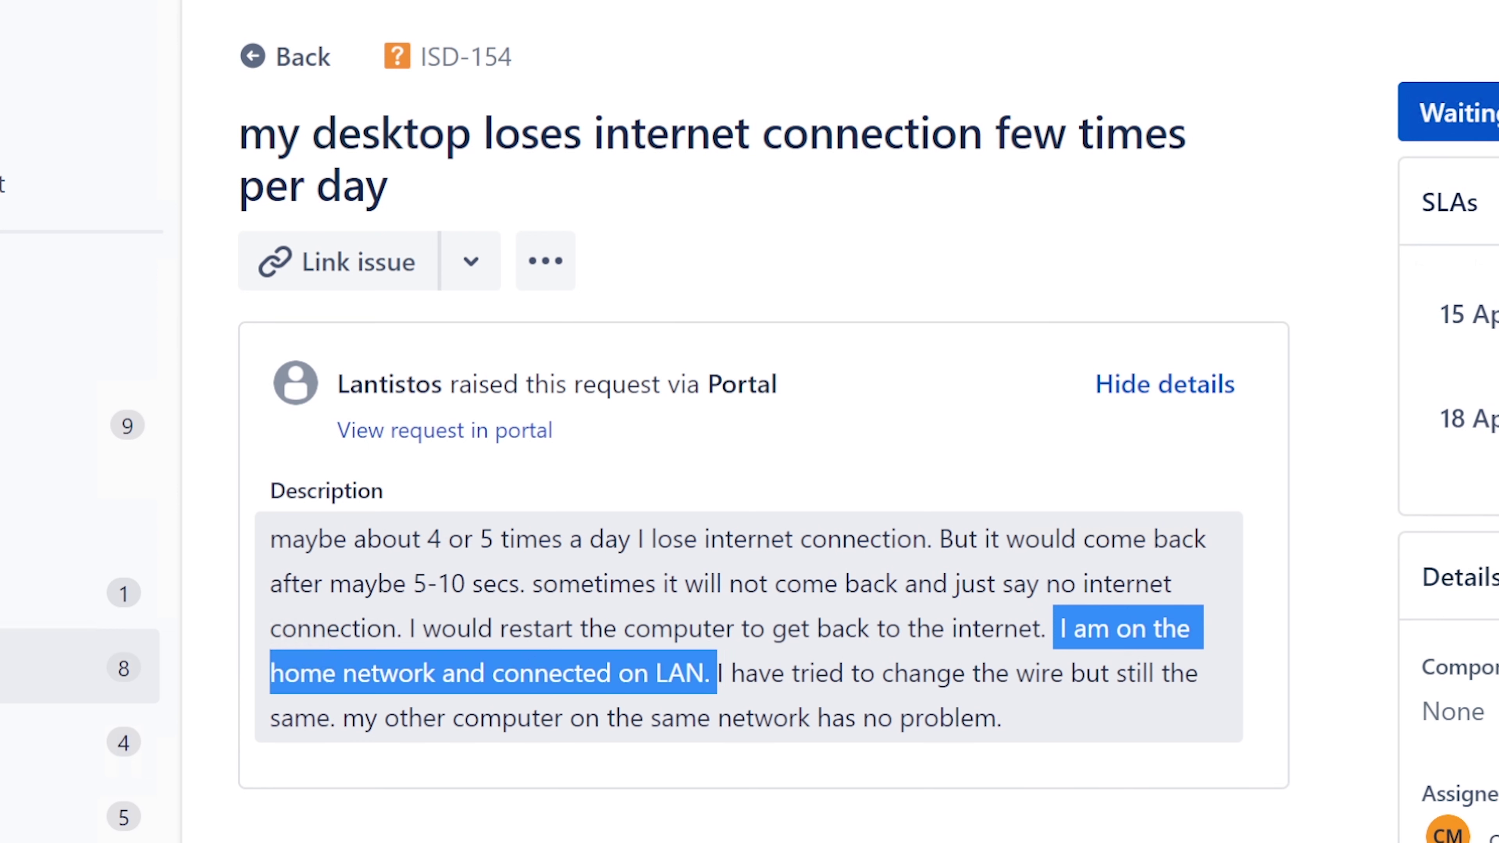
pyautogui.click(714, 676)
pyautogui.moveTo(655, 673); pyautogui.dragTo(704, 673)
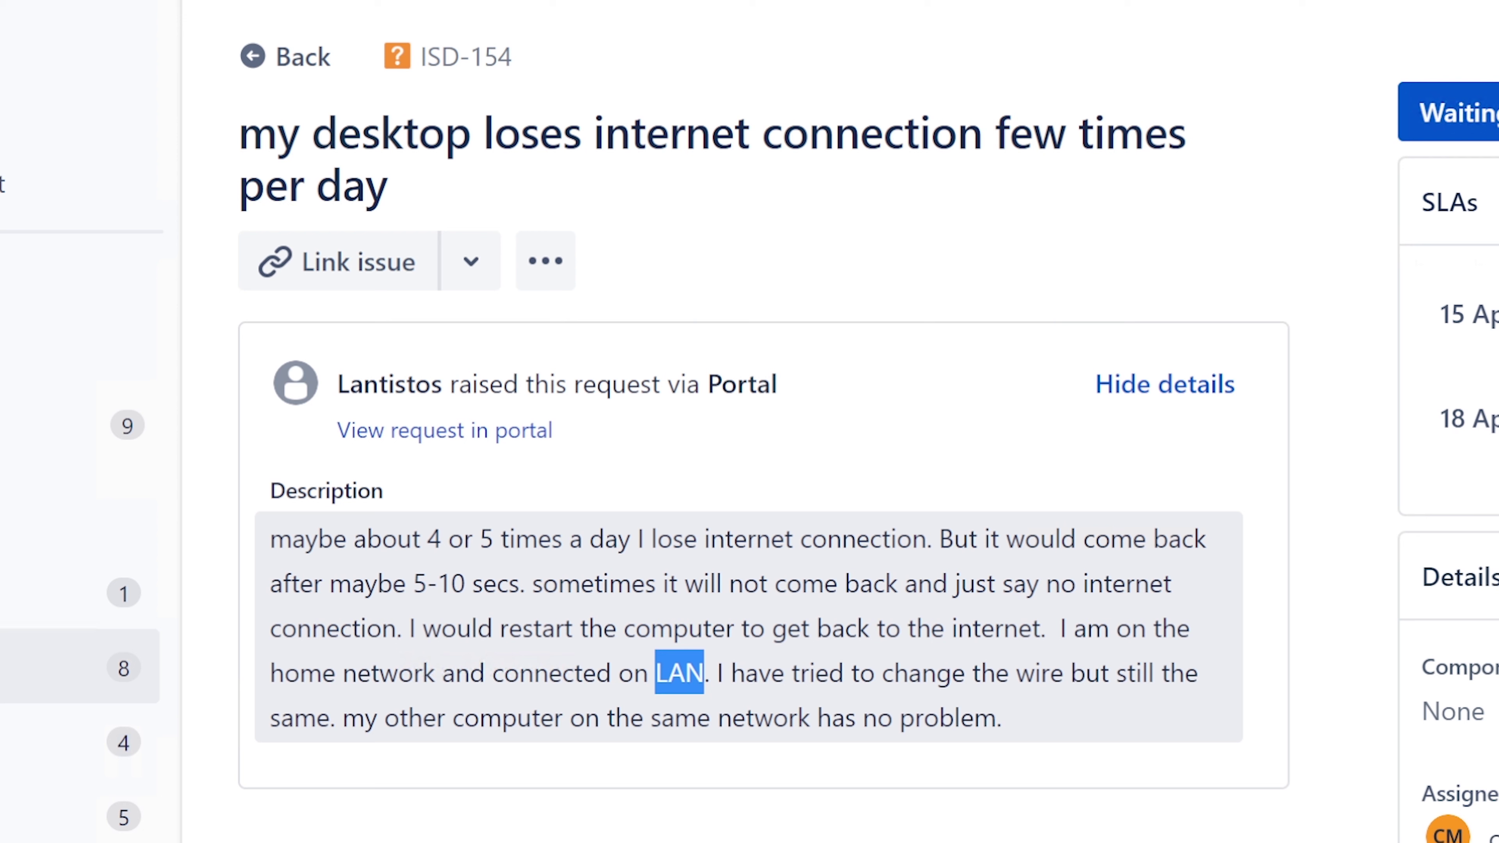
pyautogui.click(713, 673)
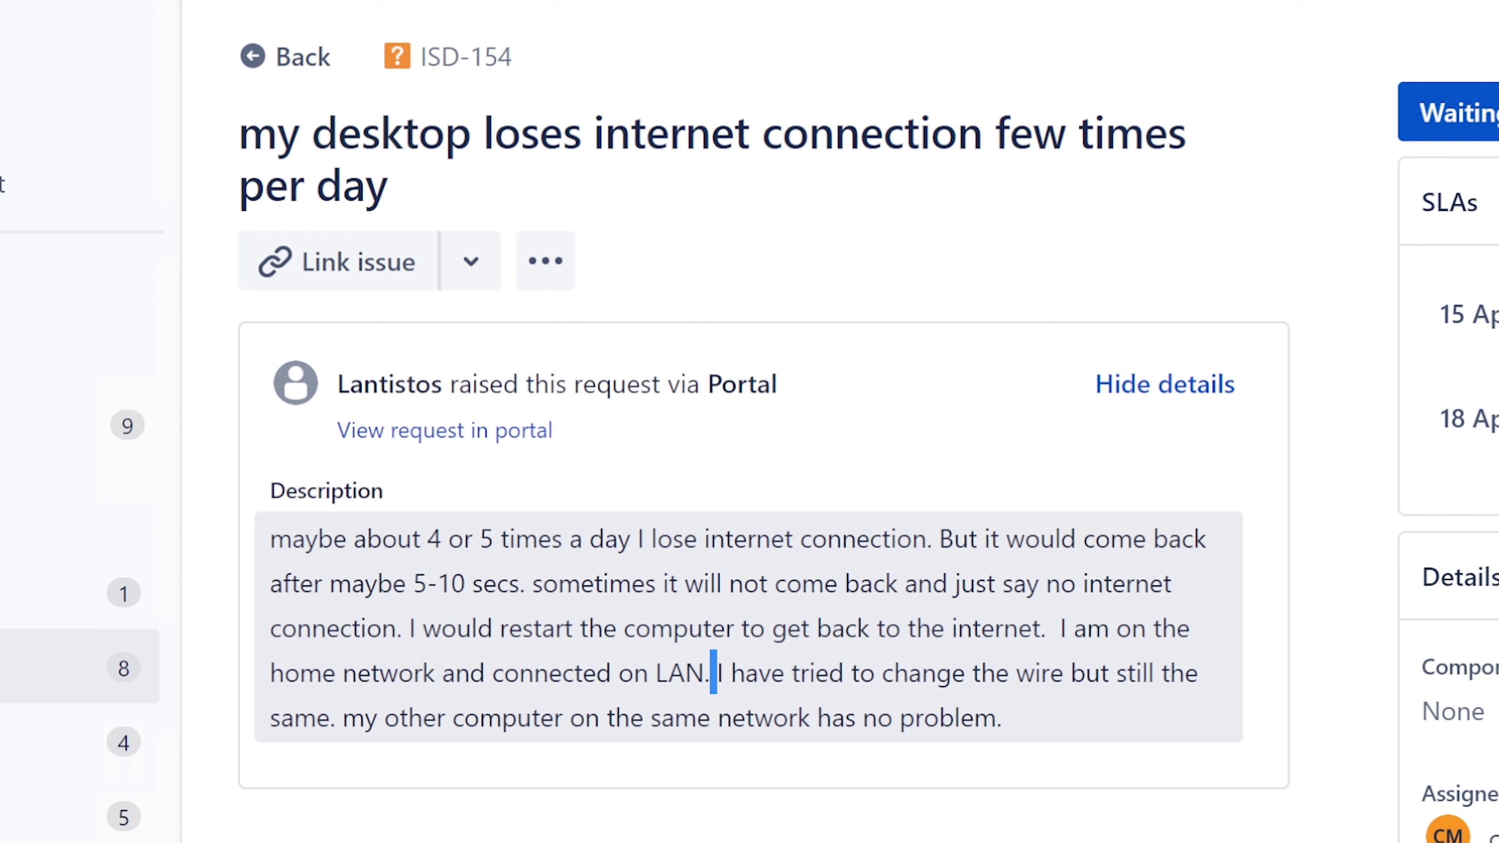
# Step: Review the ticket's closing sentences about the changed wire and the other computer by highlighting them
pyautogui.moveTo(716, 673); pyautogui.dragTo(1001, 717)
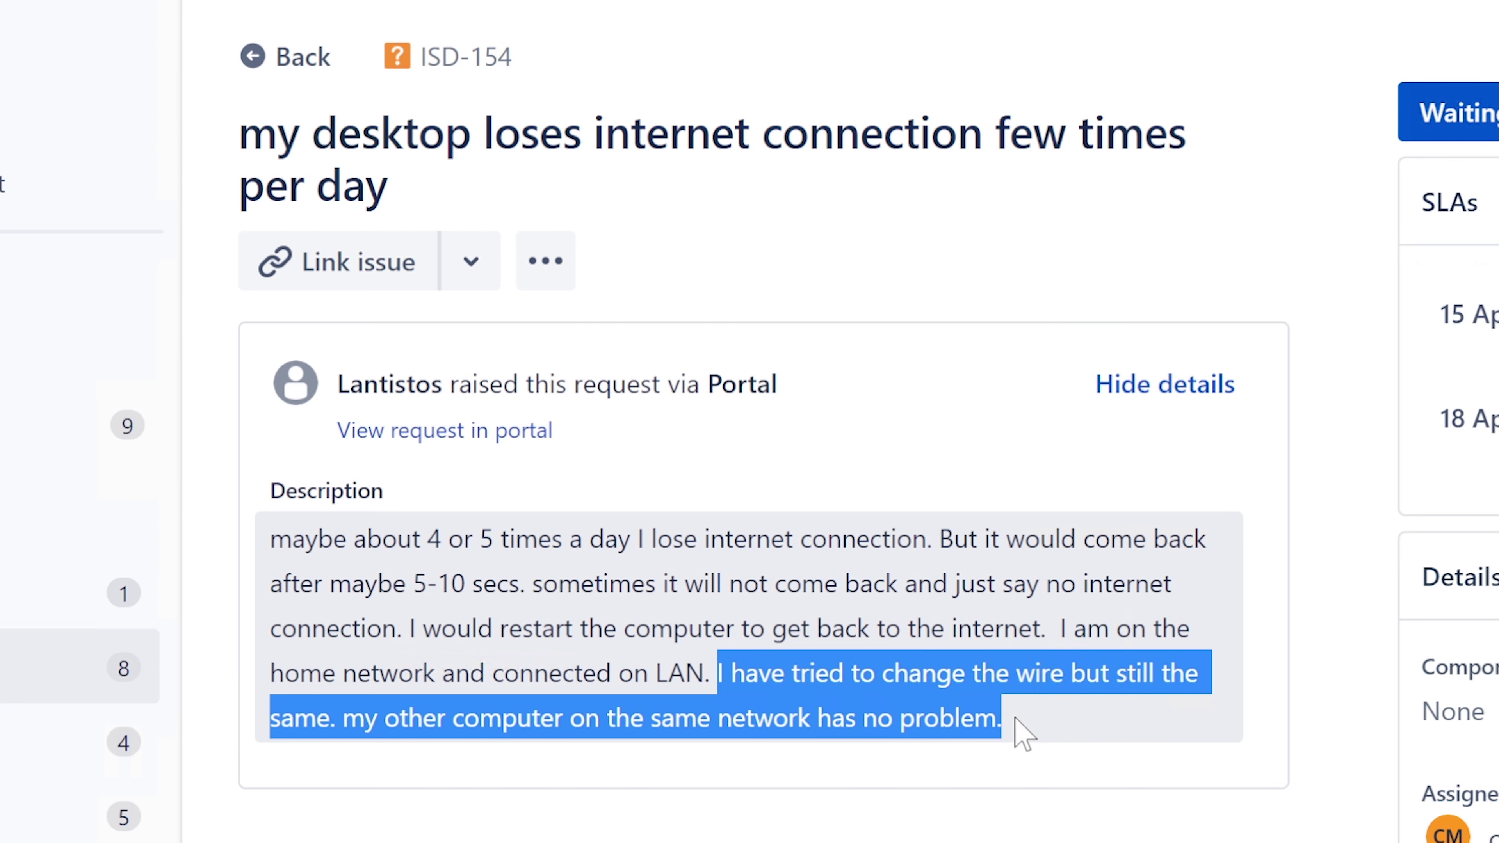
pyautogui.click(1020, 730)
pyautogui.moveTo(1006, 718); pyautogui.dragTo(711, 673)
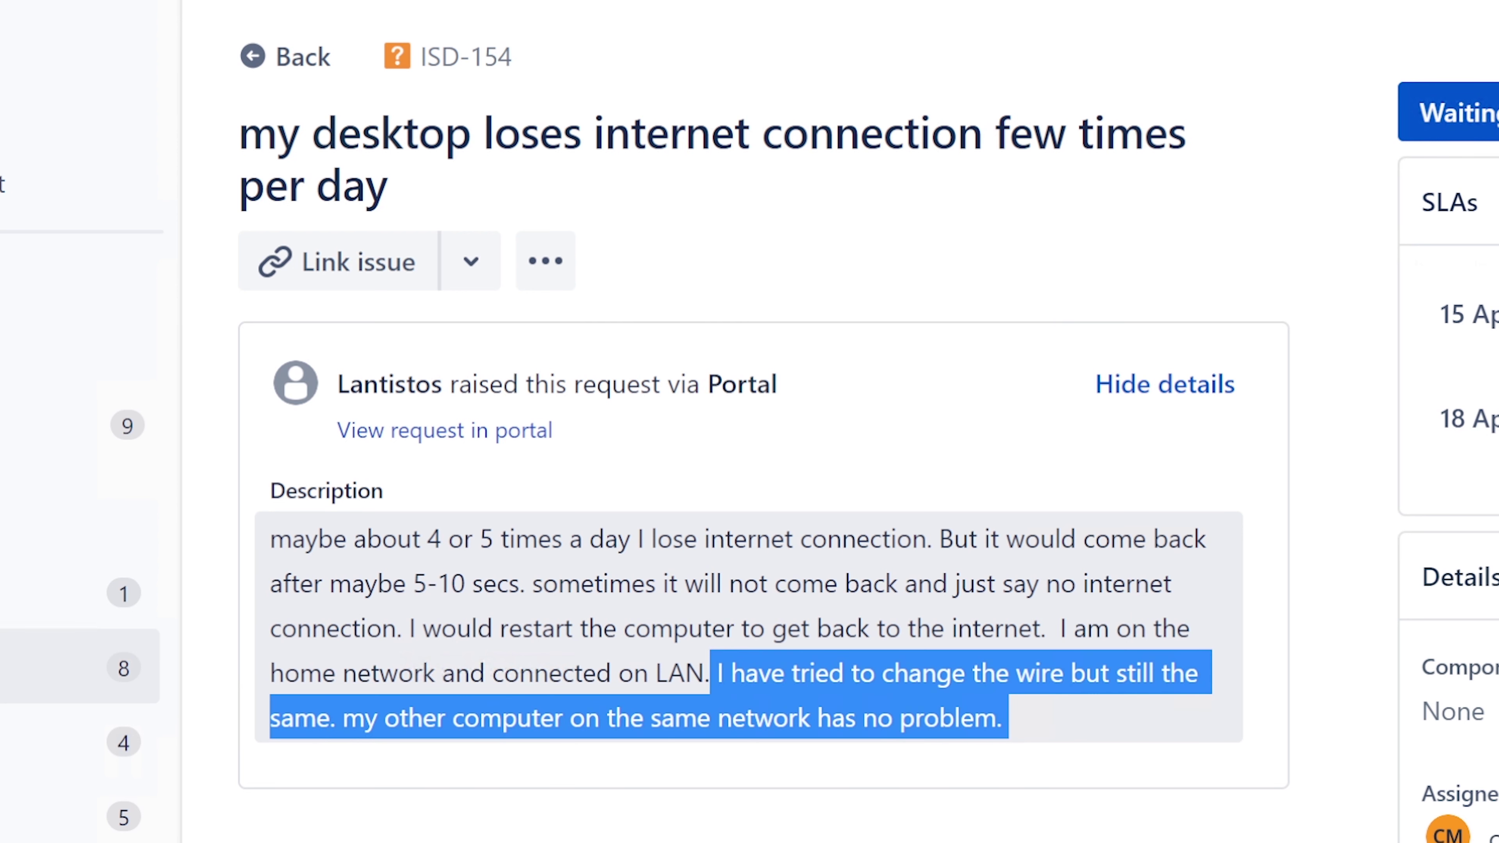
pyautogui.click(1039, 715)
pyautogui.moveTo(1007, 717); pyautogui.dragTo(703, 673)
pyautogui.click(1026, 731)
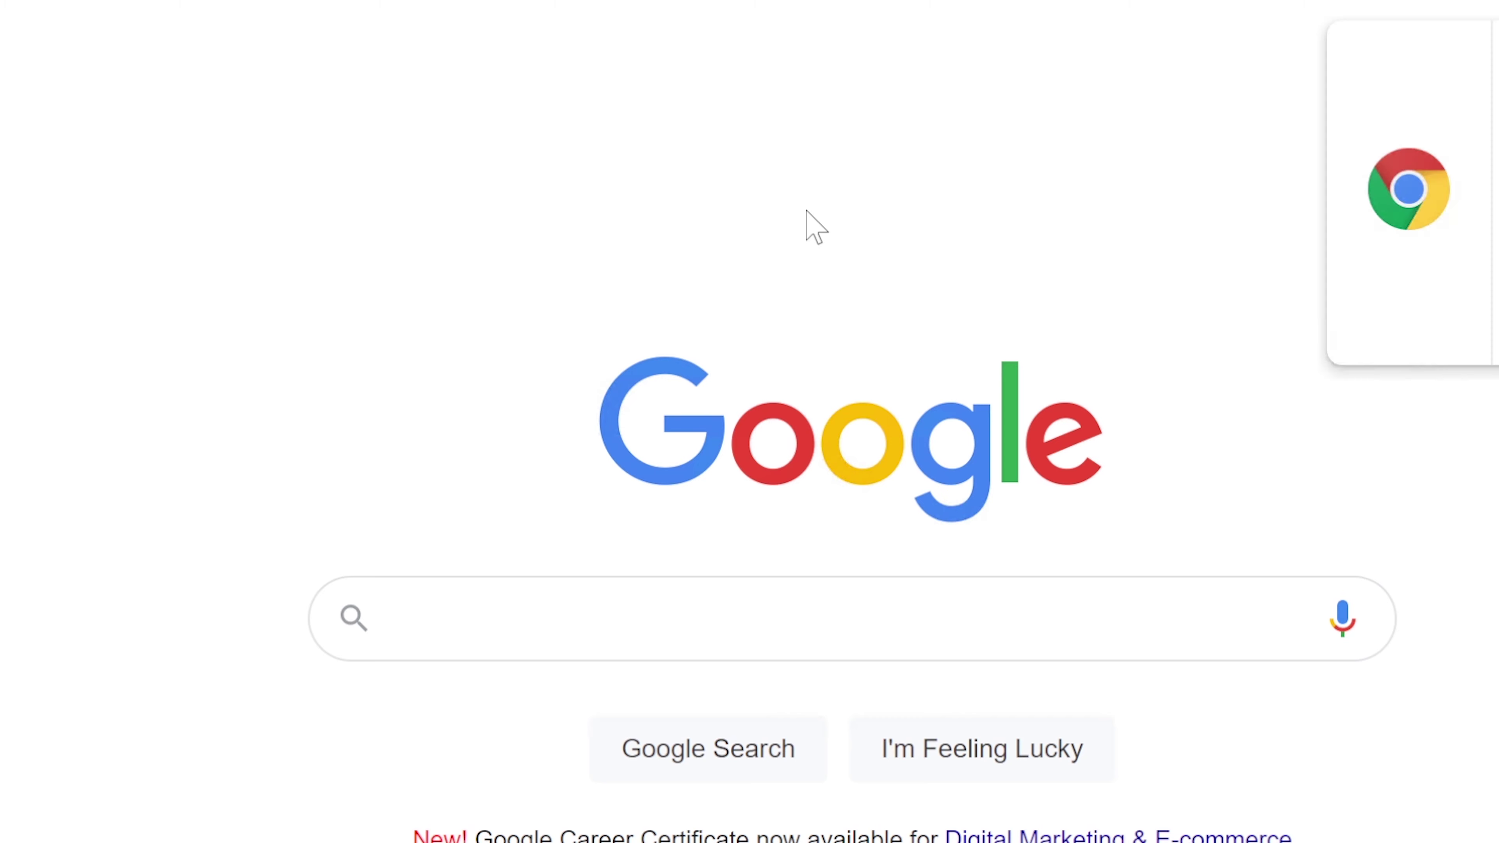
# Step: Search Google for "lan port" and look over the product results
pyautogui.write('lan p')
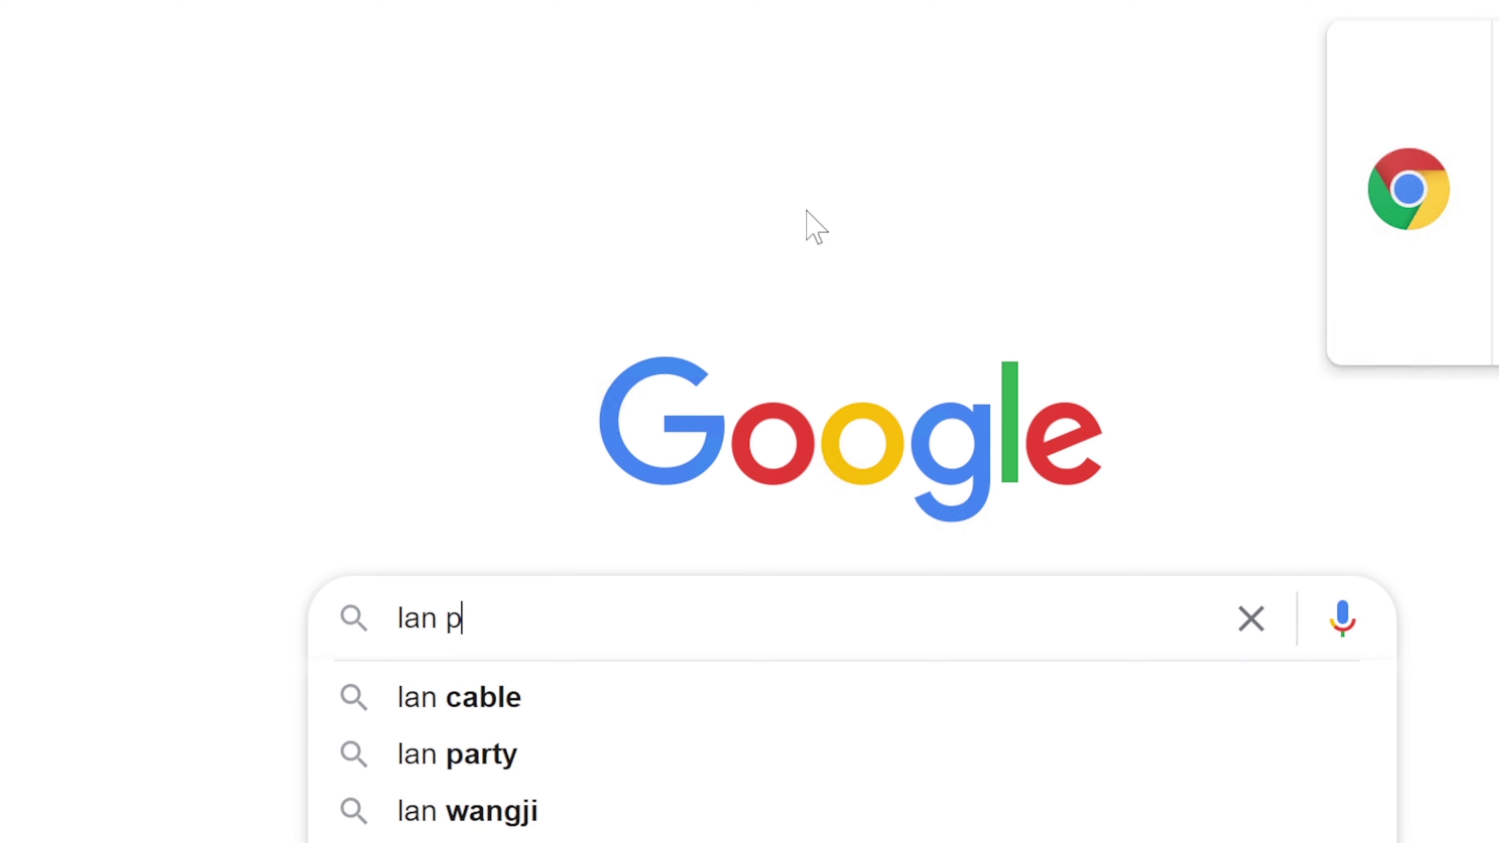
pyautogui.write('ort')
pyautogui.press('Return')
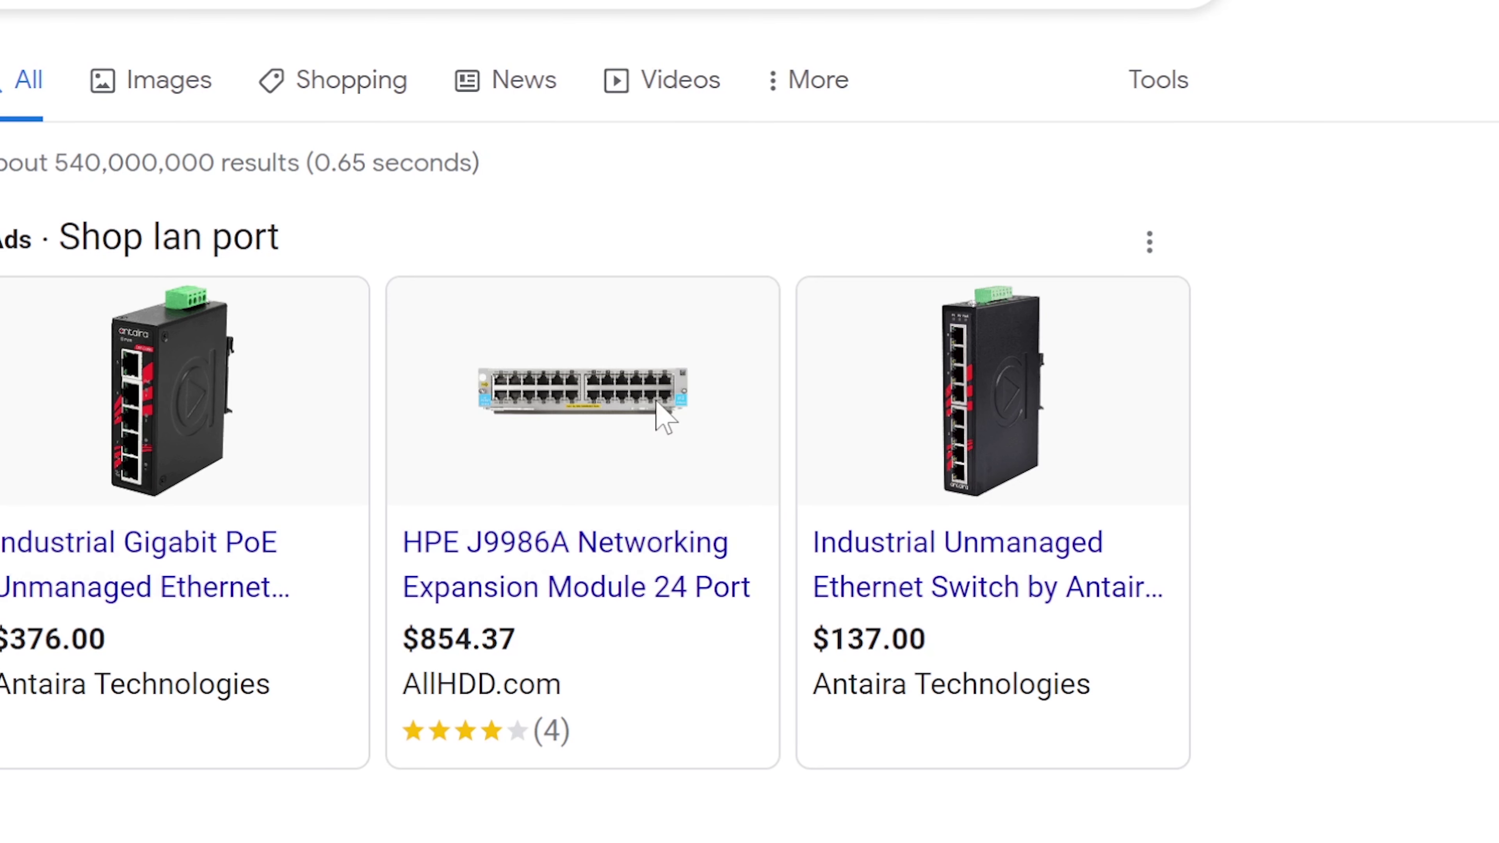
pyautogui.moveTo(981, 576)
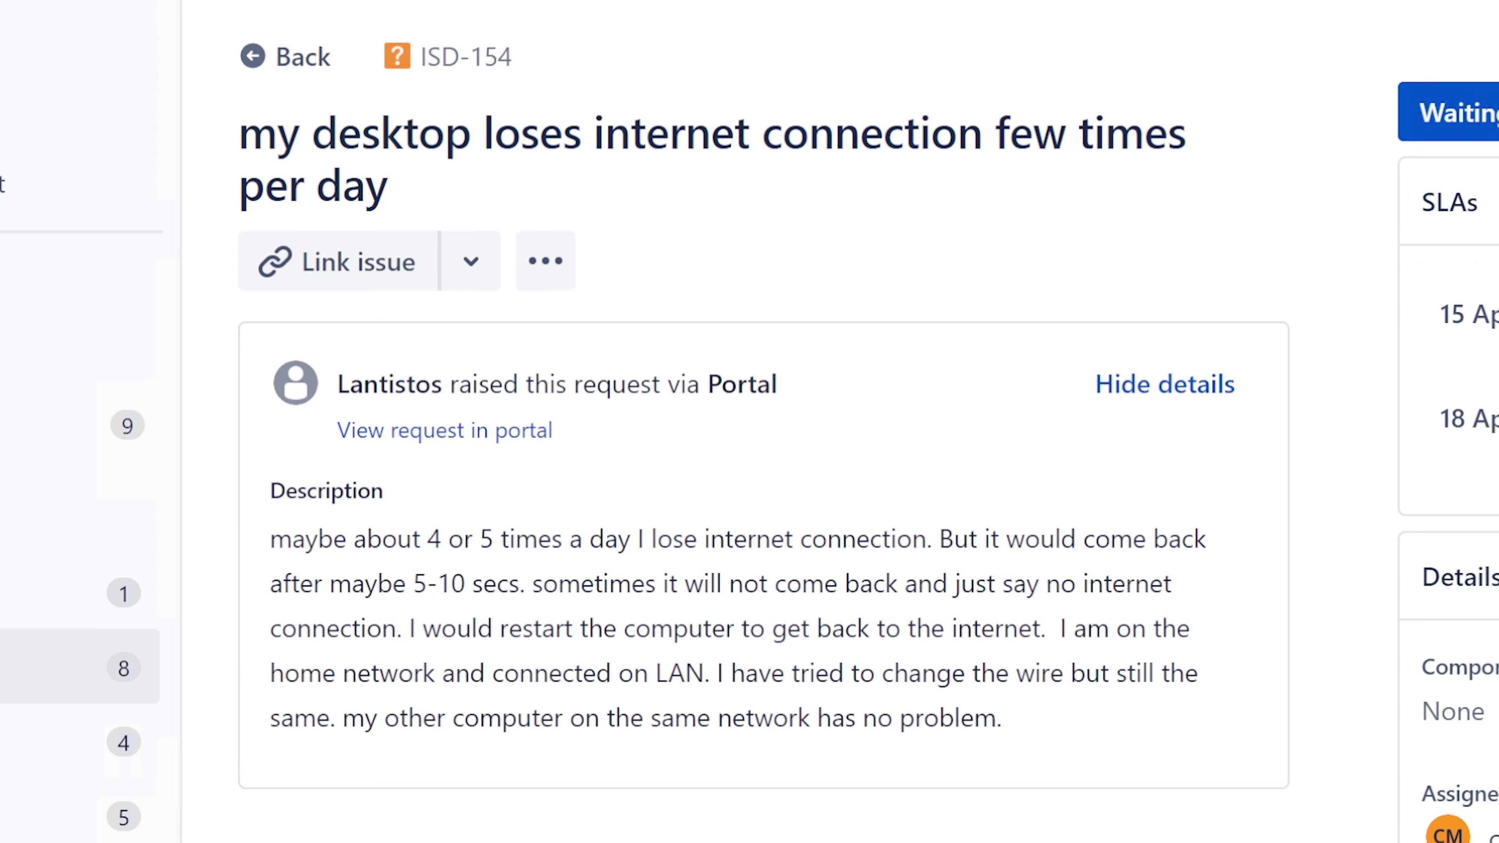
# Step: Open Device Manager, expand the network adapters, and select the Realtek PCIe GbE Family Controller
pyautogui.press('super')
pyautogui.write('device manager')
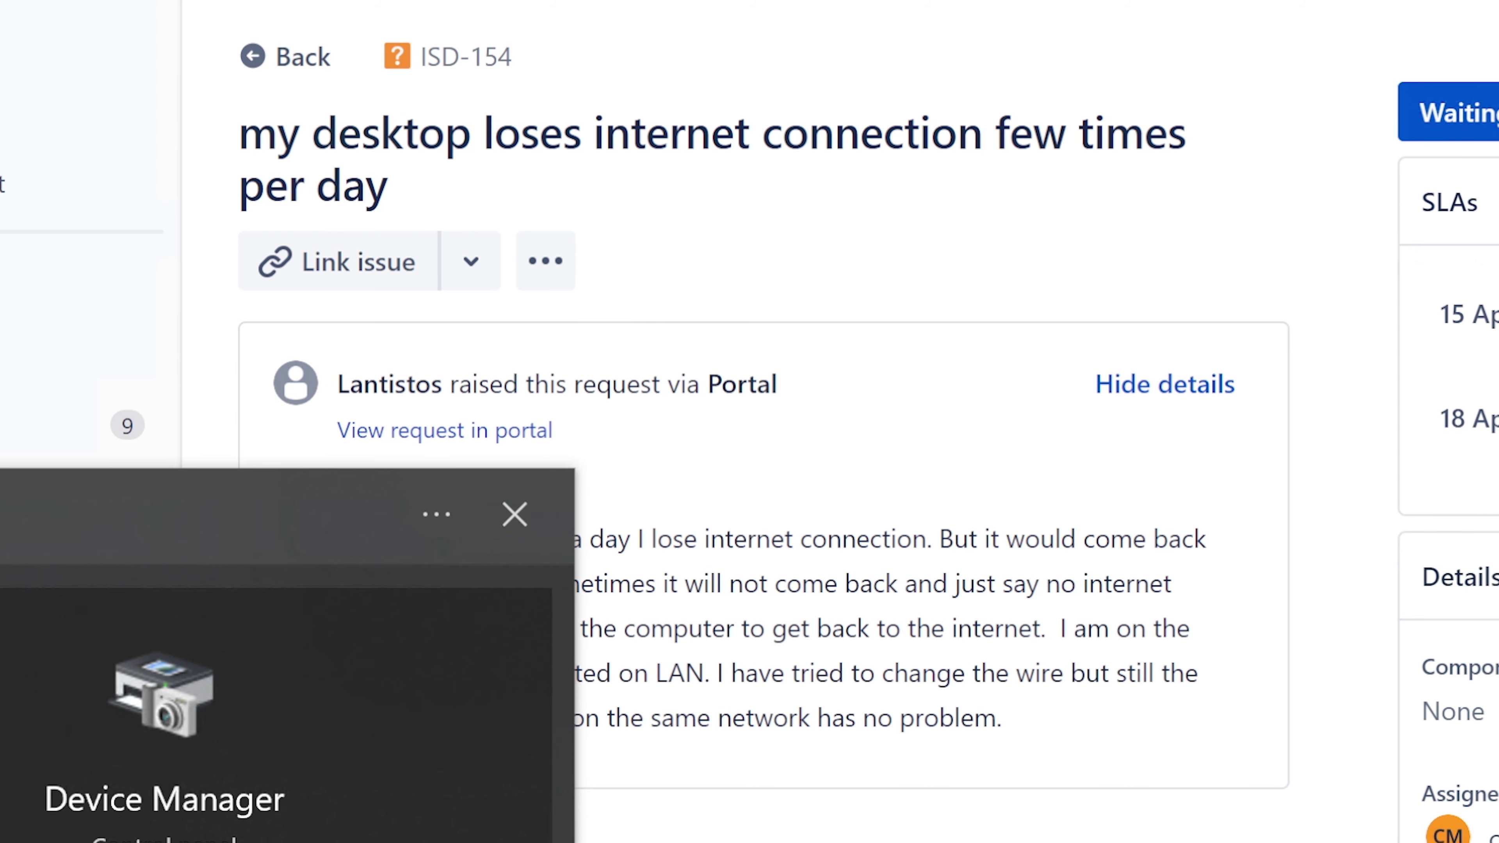
pyautogui.press('Return')
pyautogui.click(1099, 808)
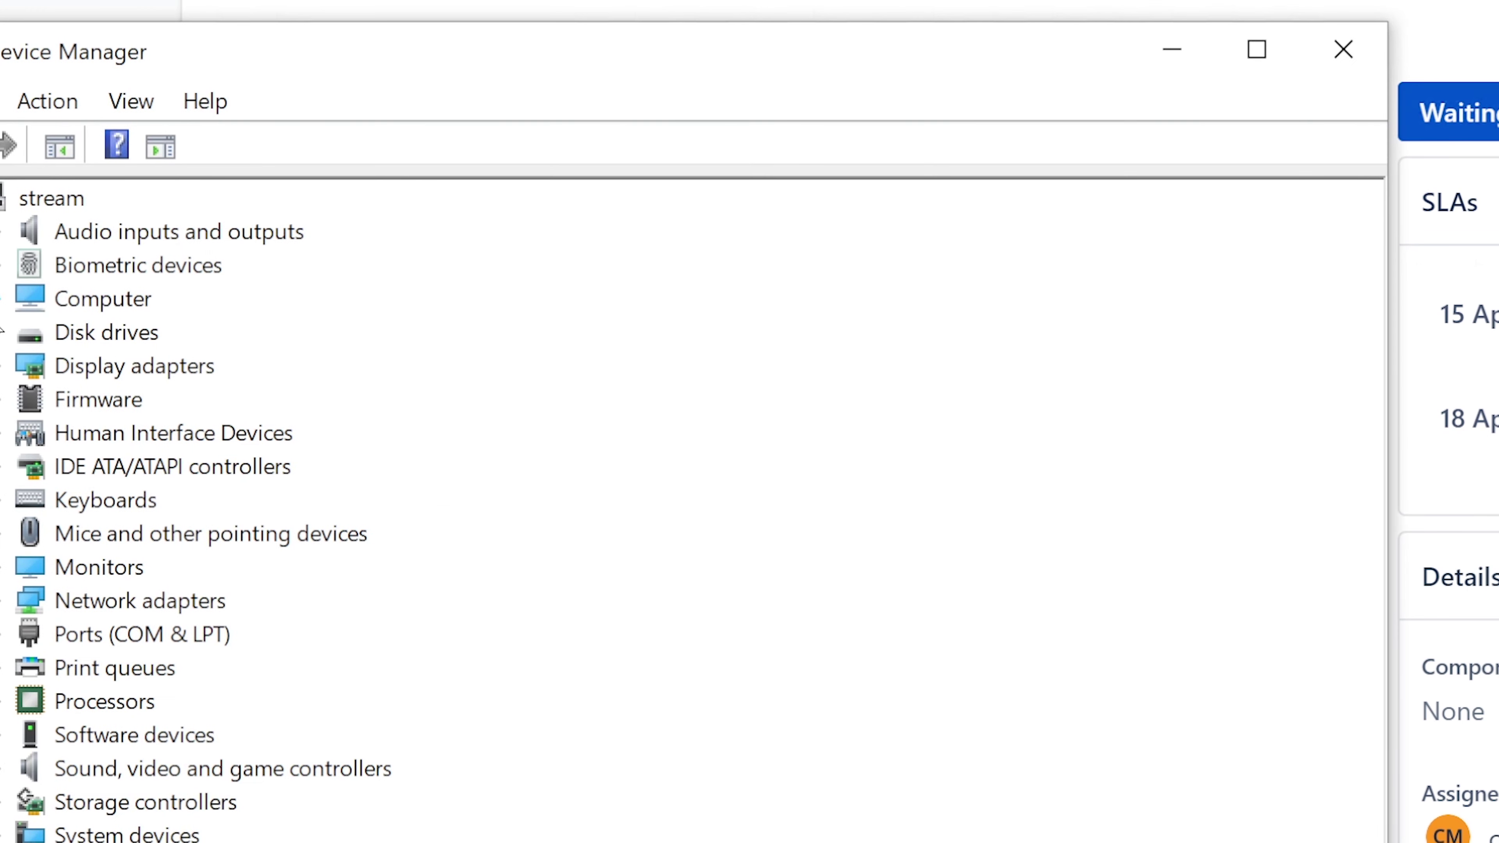
pyautogui.click(2, 604)
pyautogui.click(260, 635)
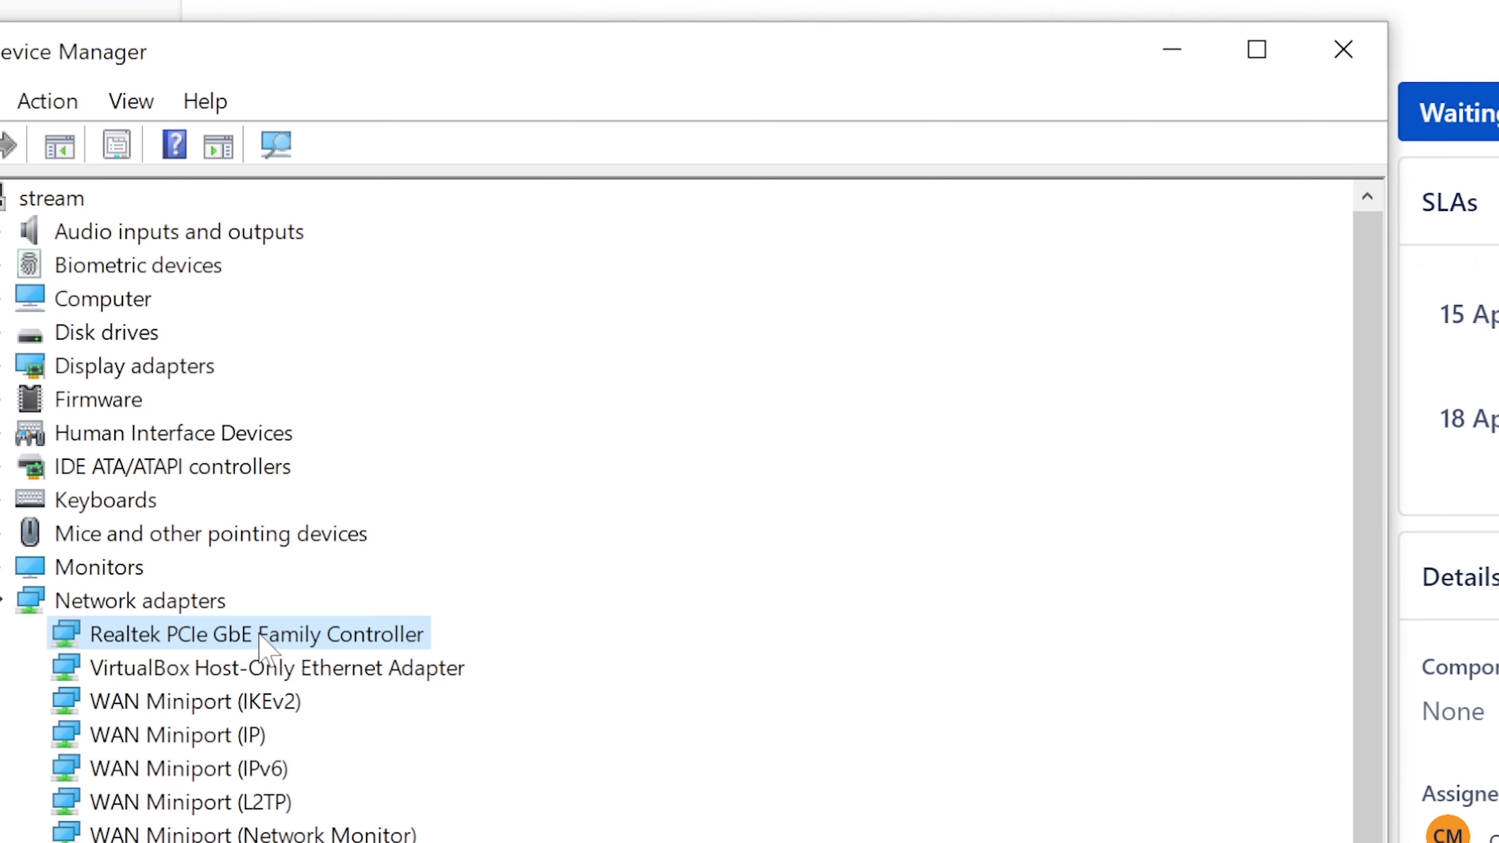
# Step: View the driver information in the Realtek controller's properties, then close the properties and Device Manager
pyautogui.rightClick(260, 635)
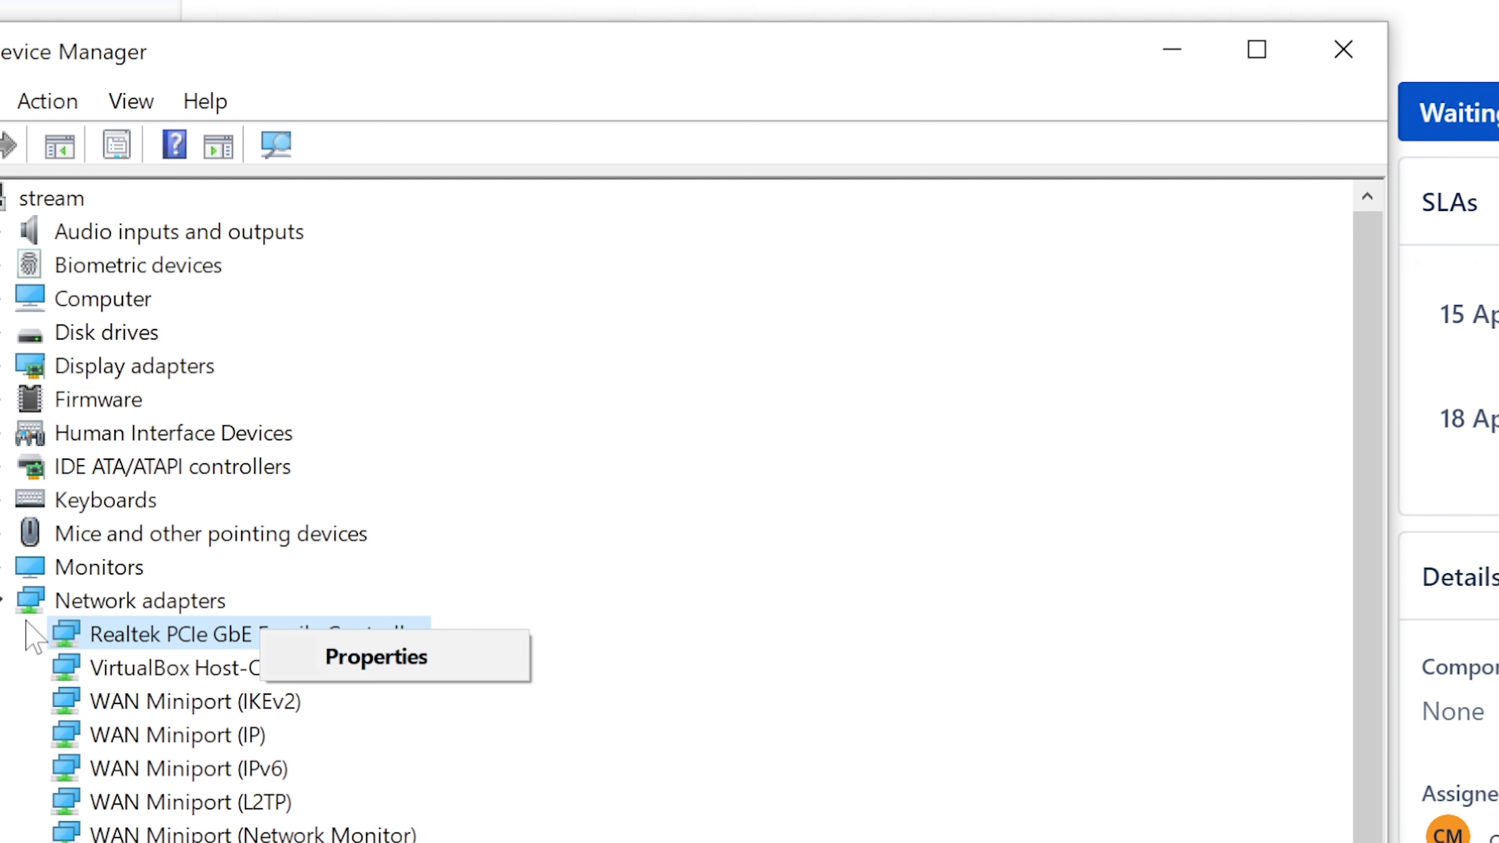
pyautogui.rightClick(174, 638)
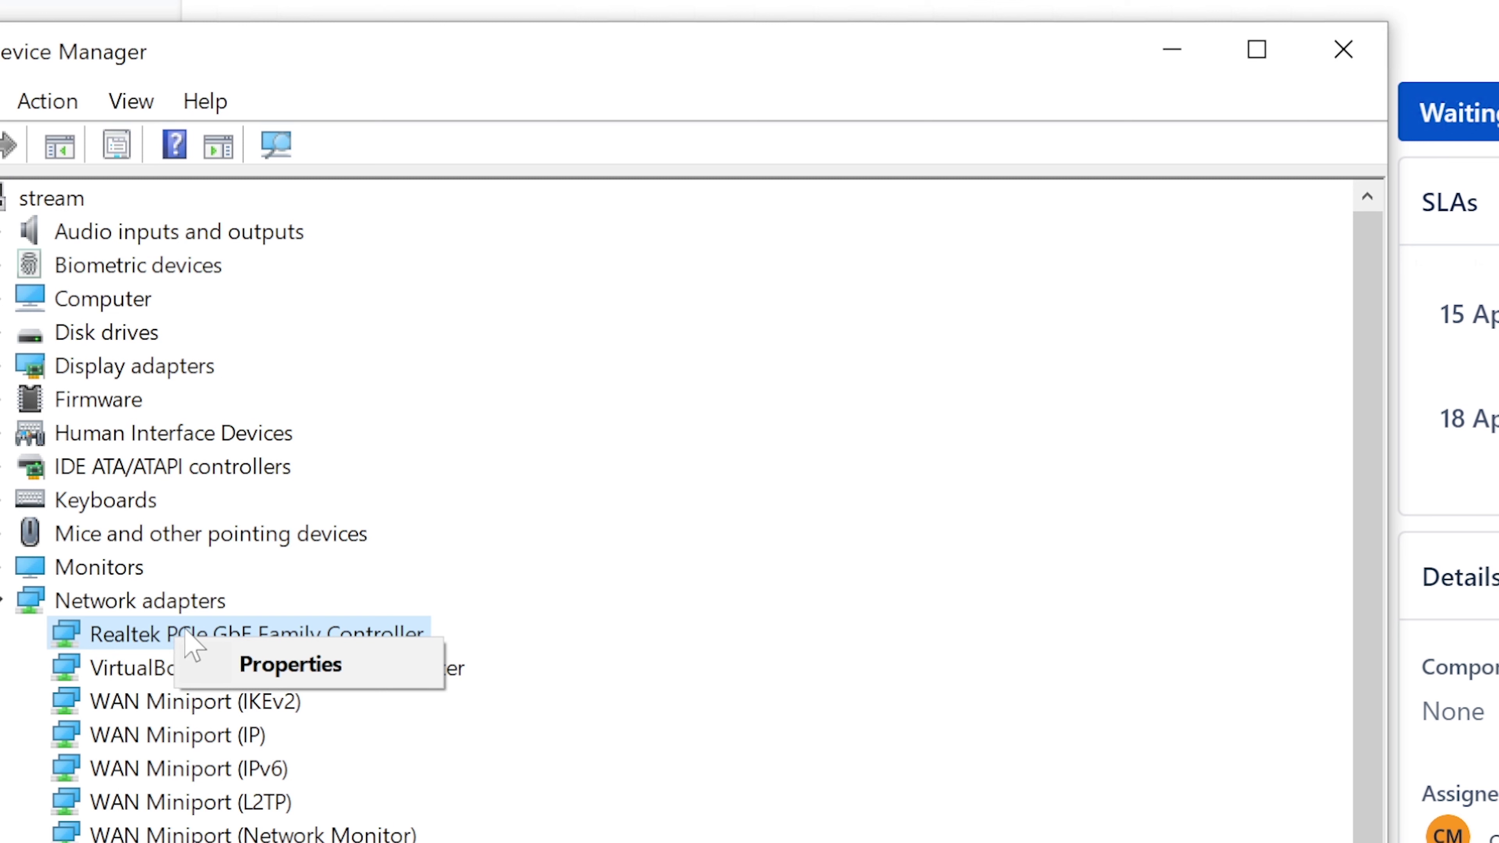
pyautogui.click(266, 665)
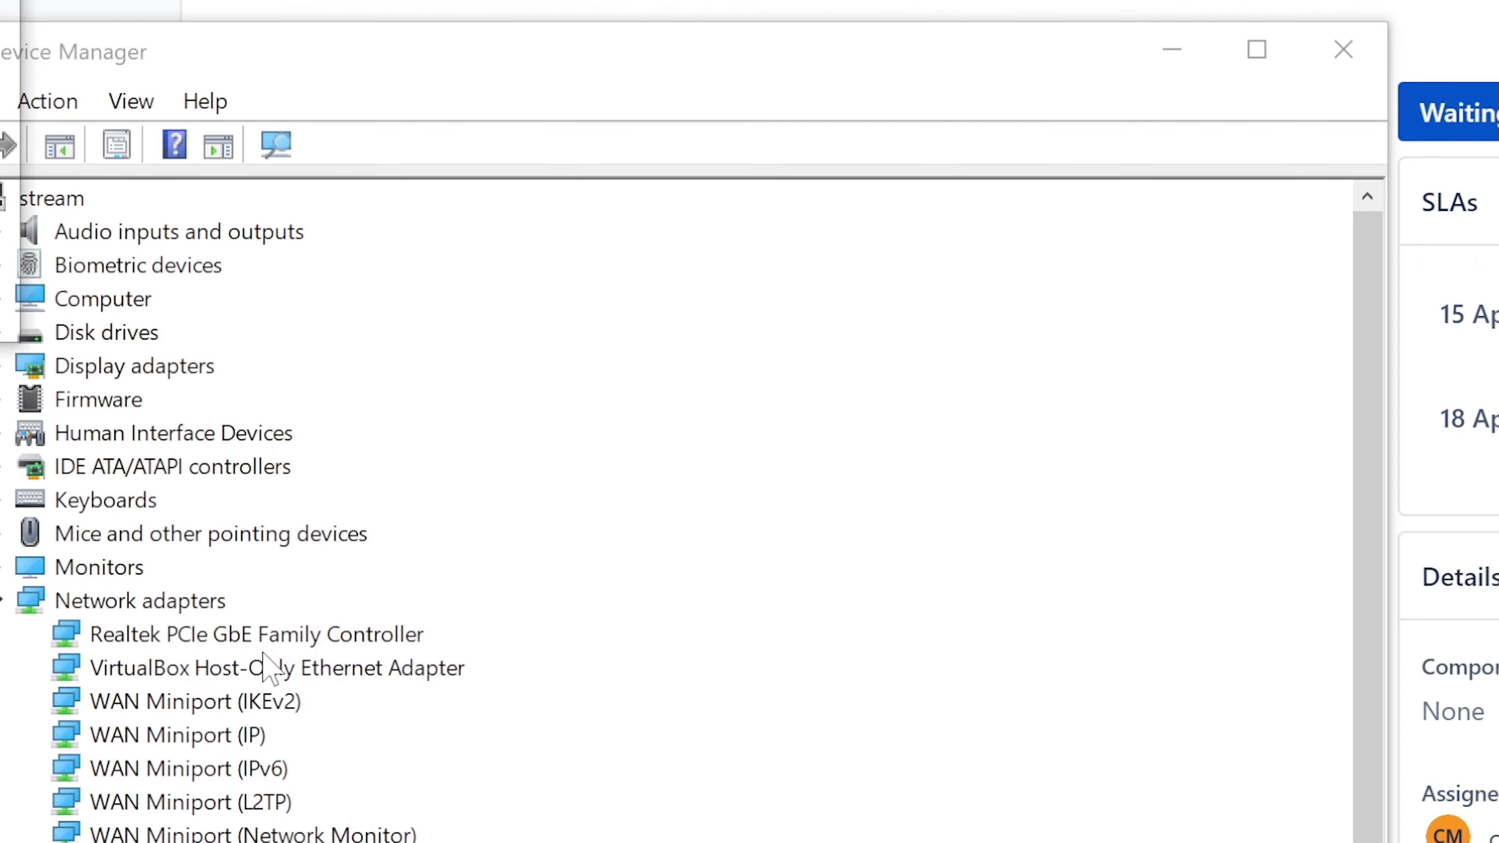
pyautogui.click(432, 224)
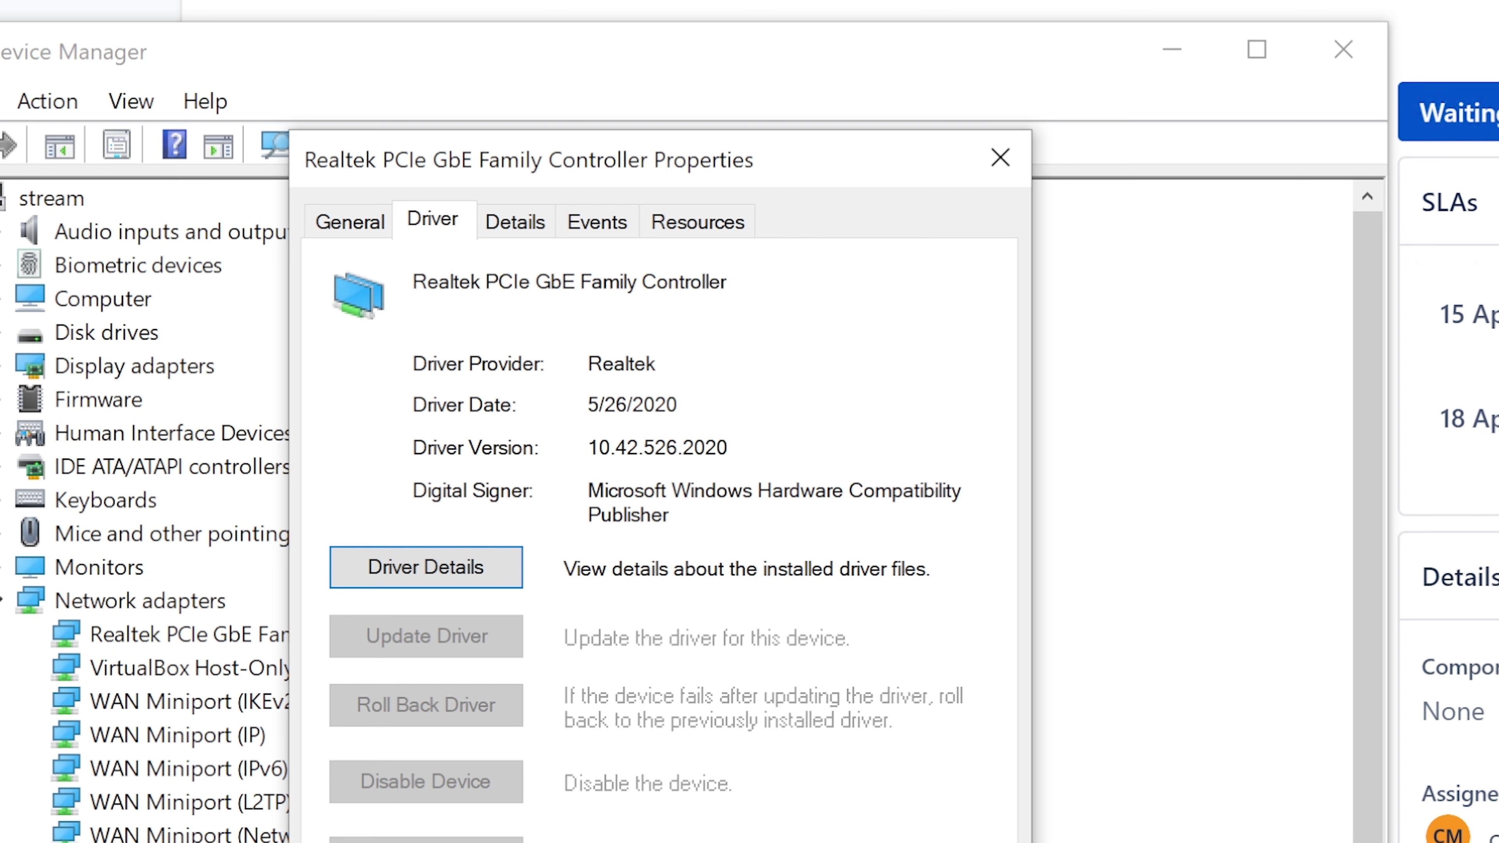
pyautogui.press('Escape')
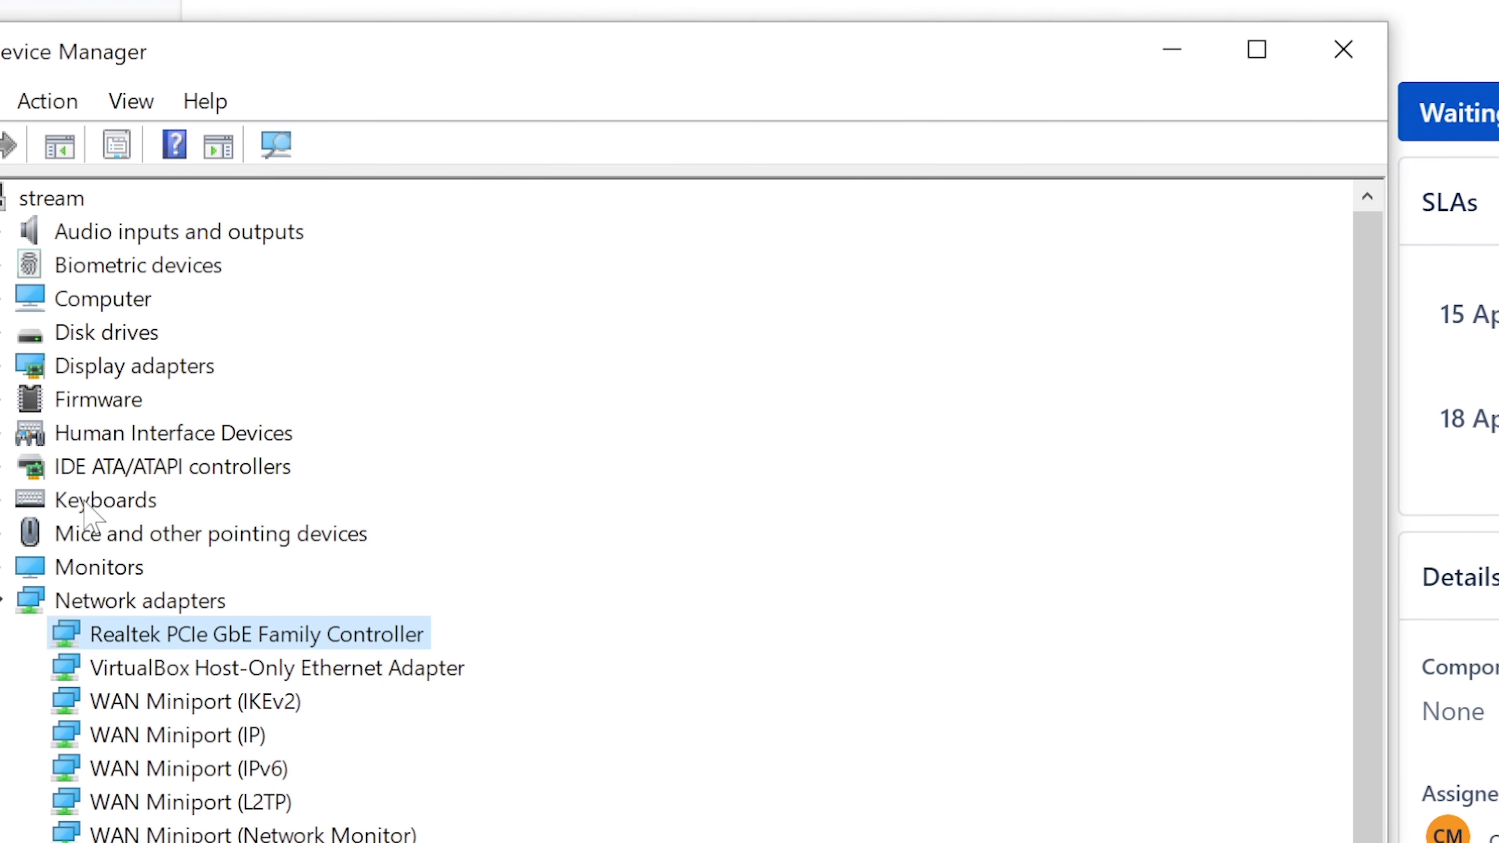
pyautogui.click(1342, 39)
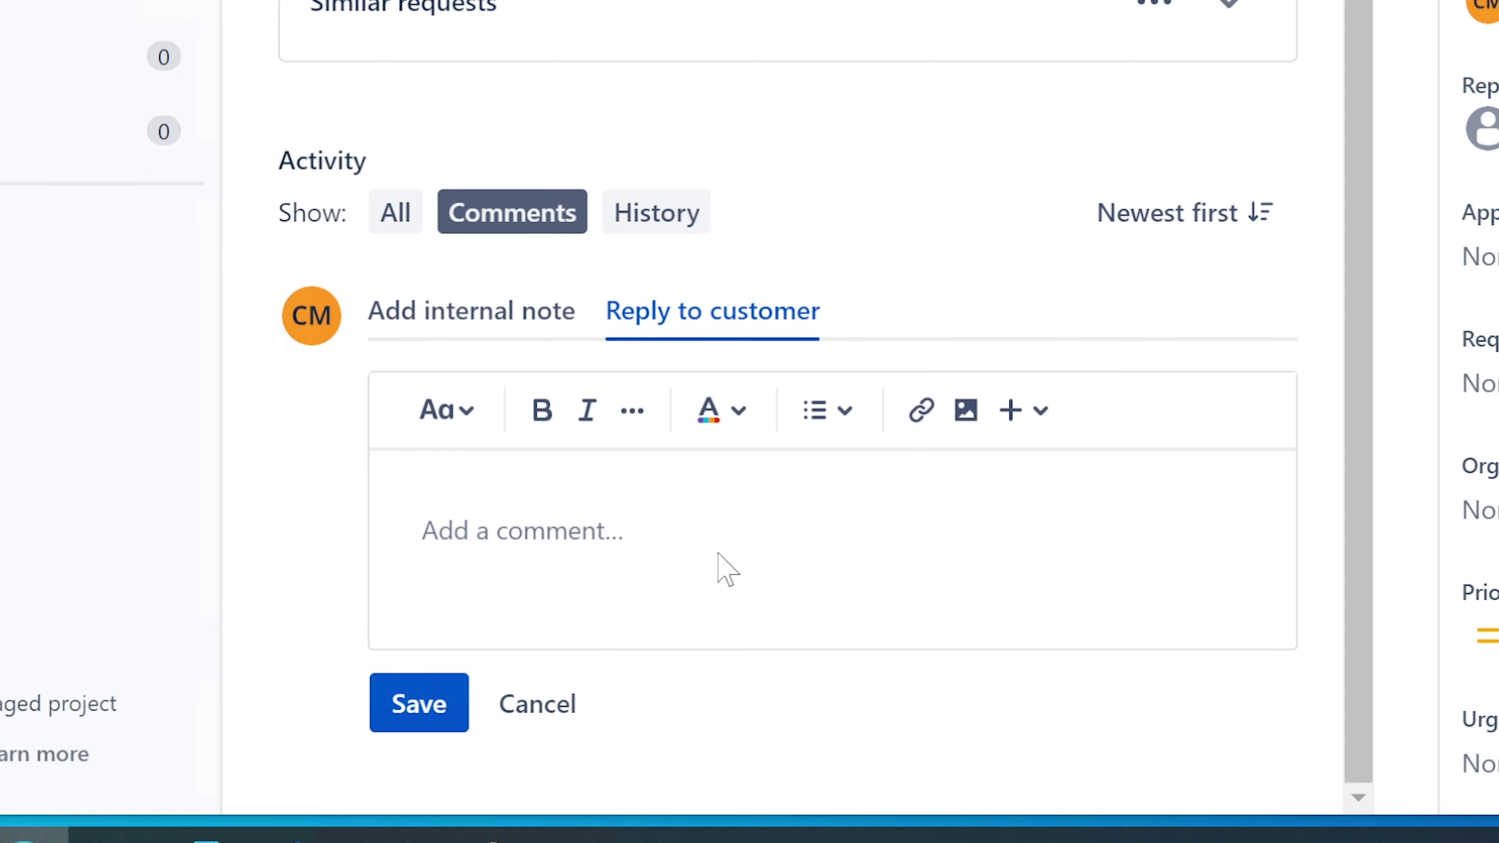
# Step: Begin the reply to the customer with "Hello, this is", the technician's first name, and "with PC"
pyautogui.write('Hello, this')
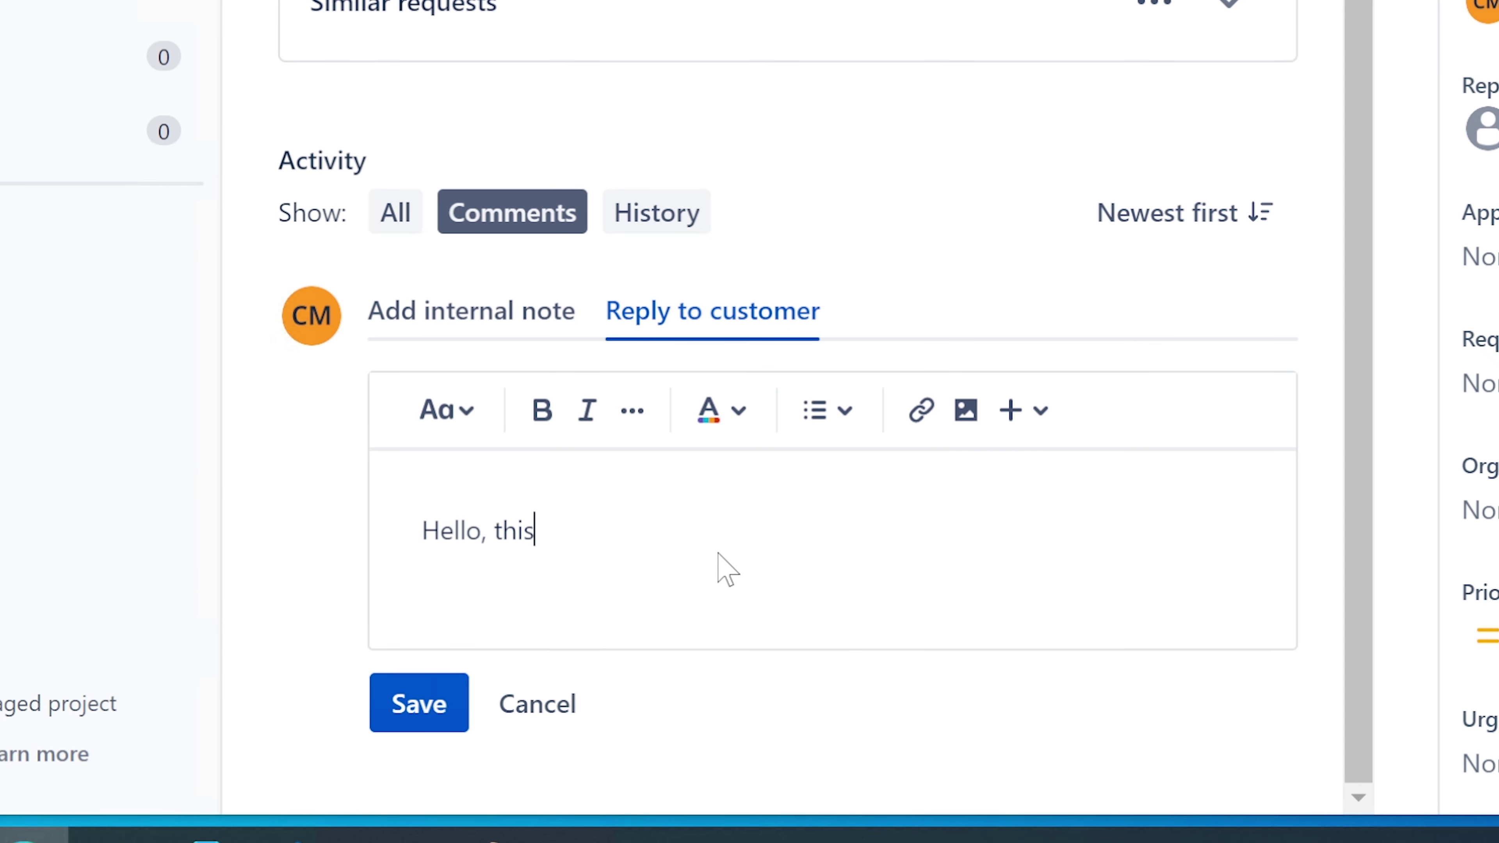
pyautogui.write(' is Ervin with Pc')
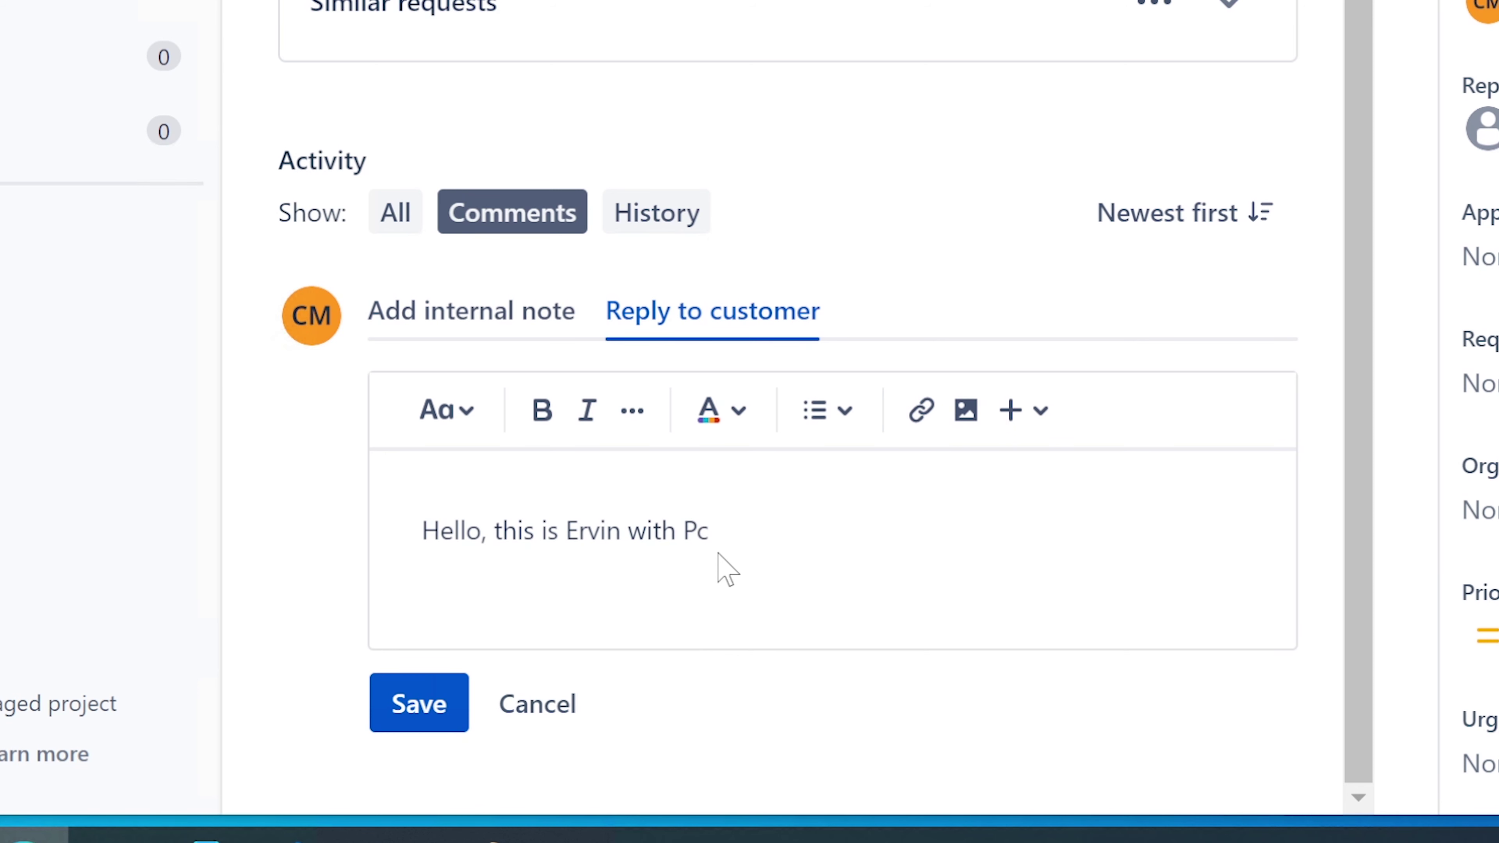
pyautogui.press('BackSpace')
pyautogui.write('C')
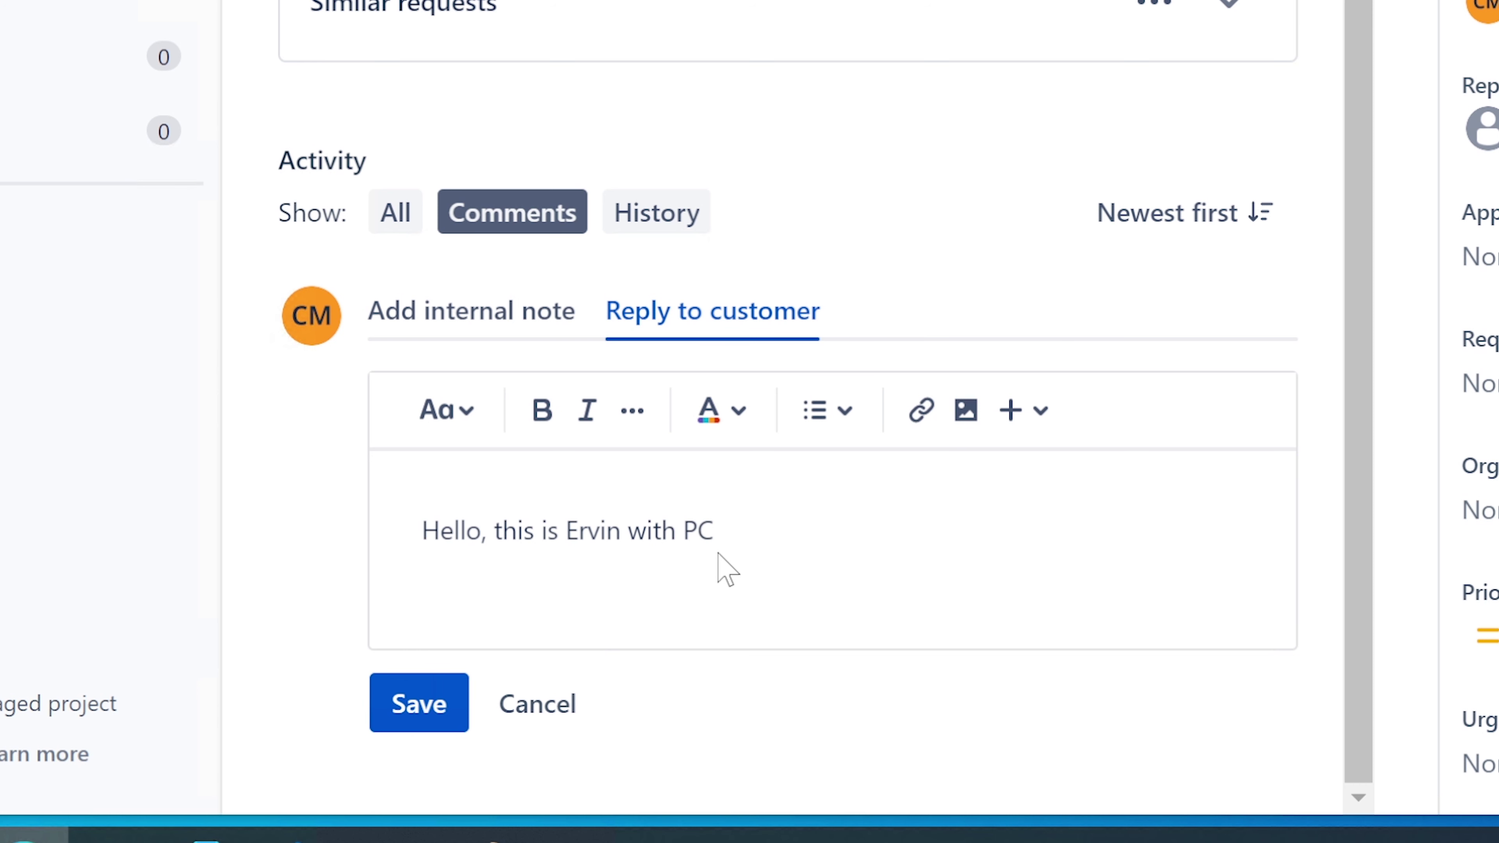